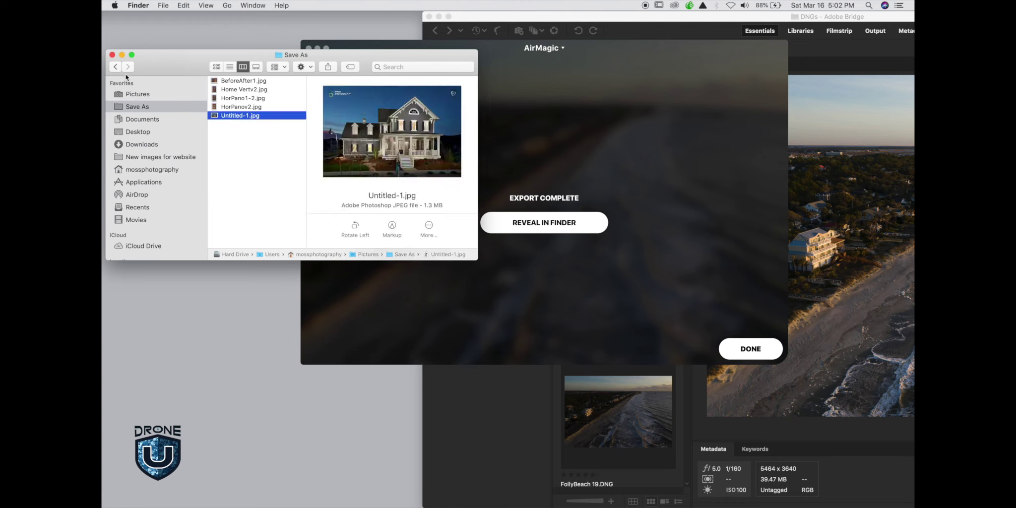
- Reveal the exported FollyBeach 16.tiff in Finder, close the Finder window and finish the export
click(112, 55)
click(540, 230)
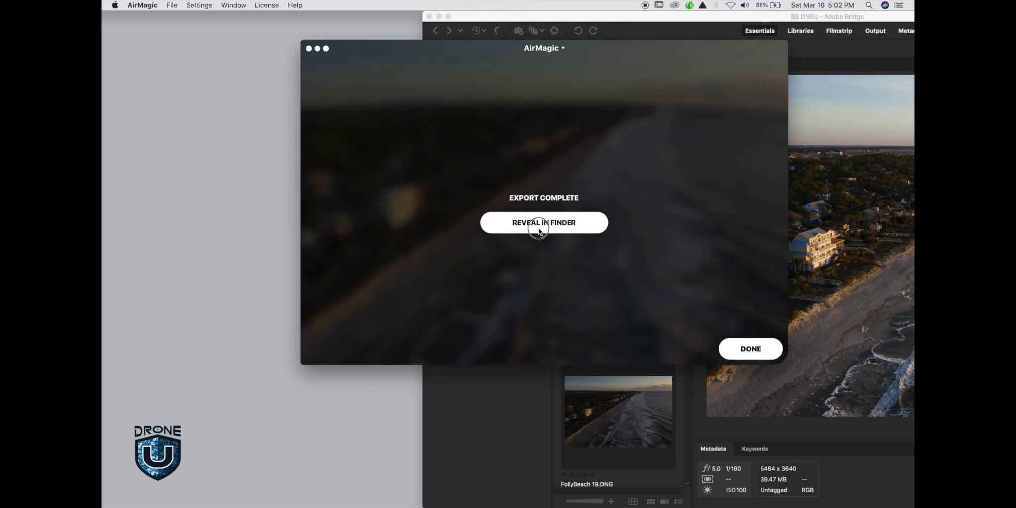
click(540, 230)
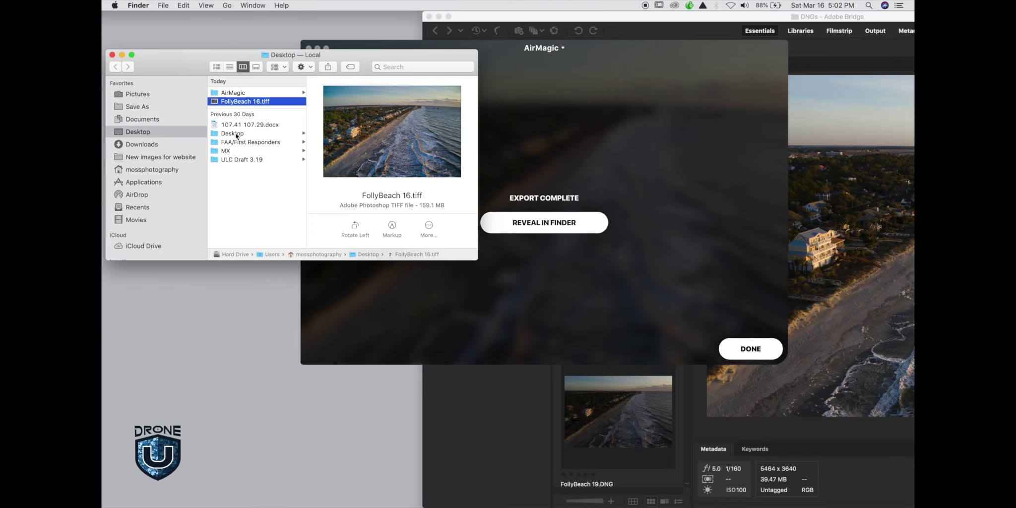
click(112, 55)
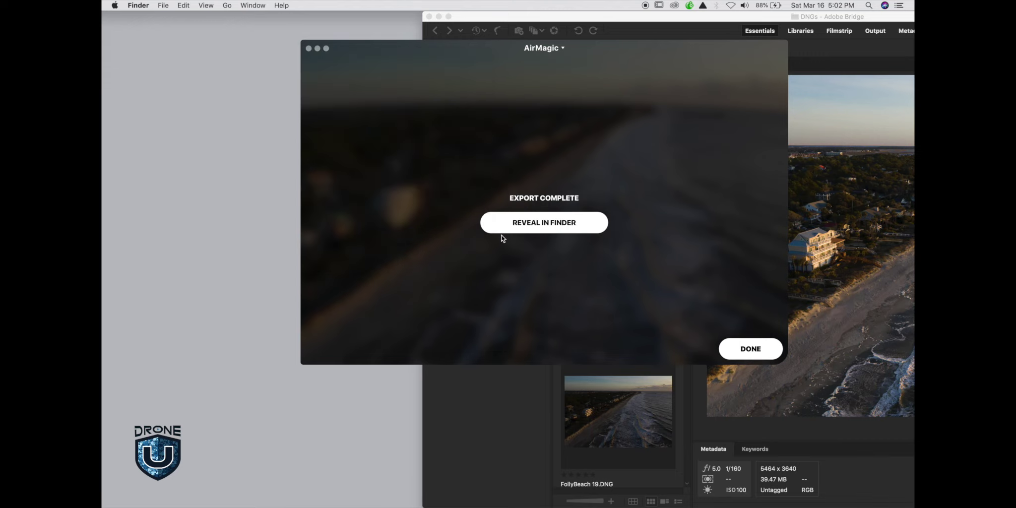
click(749, 349)
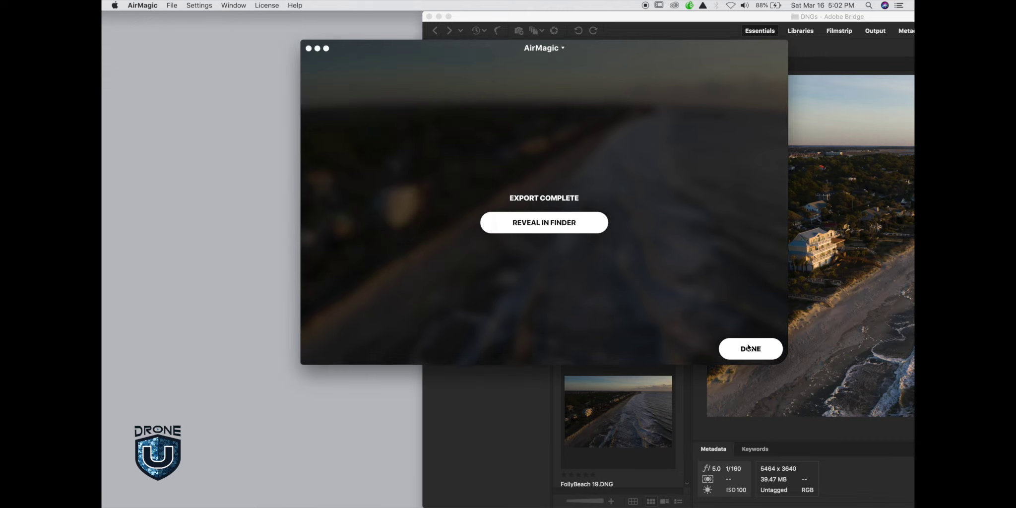
click(753, 350)
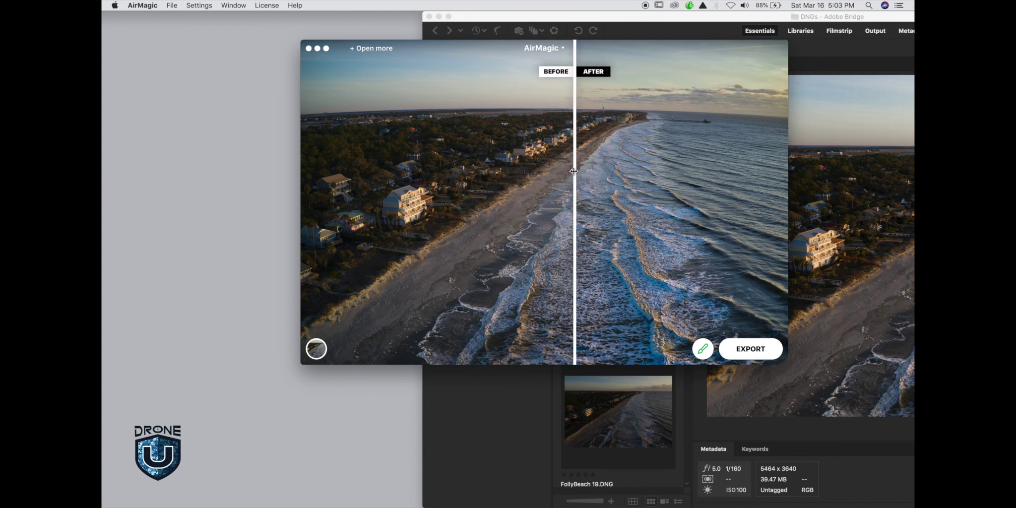
- Compare the before and after versions of the beach photo by sweeping the divider across the sea, beach, houses and trees
mouse_move(573, 173)
mouse_down()
mouse_move(420, 173)
mouse_move(578, 173)
mouse_up()
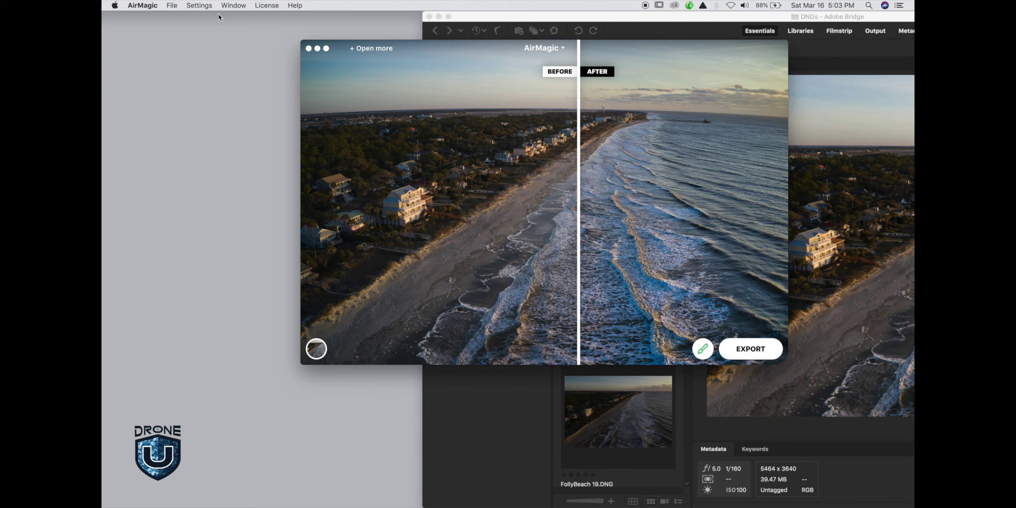
click(202, 5)
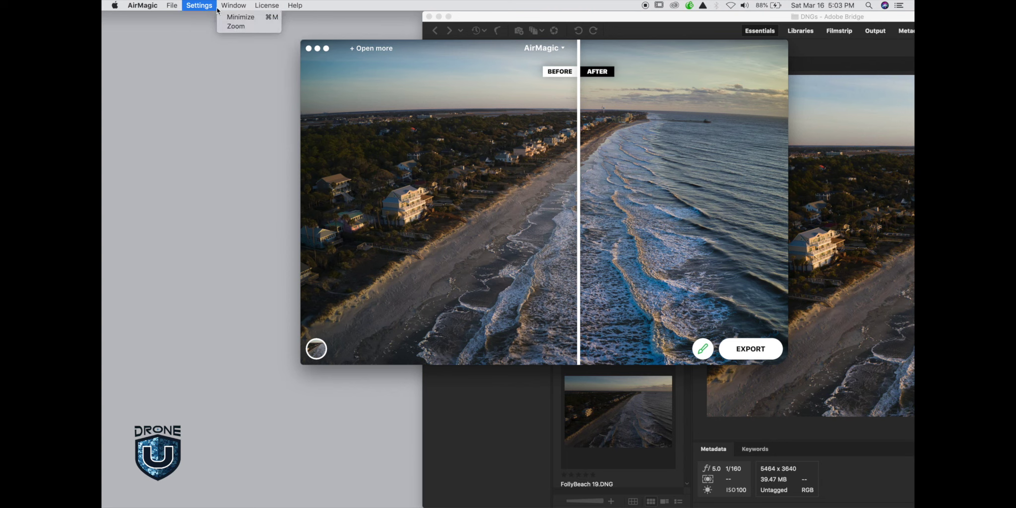
click(199, 3)
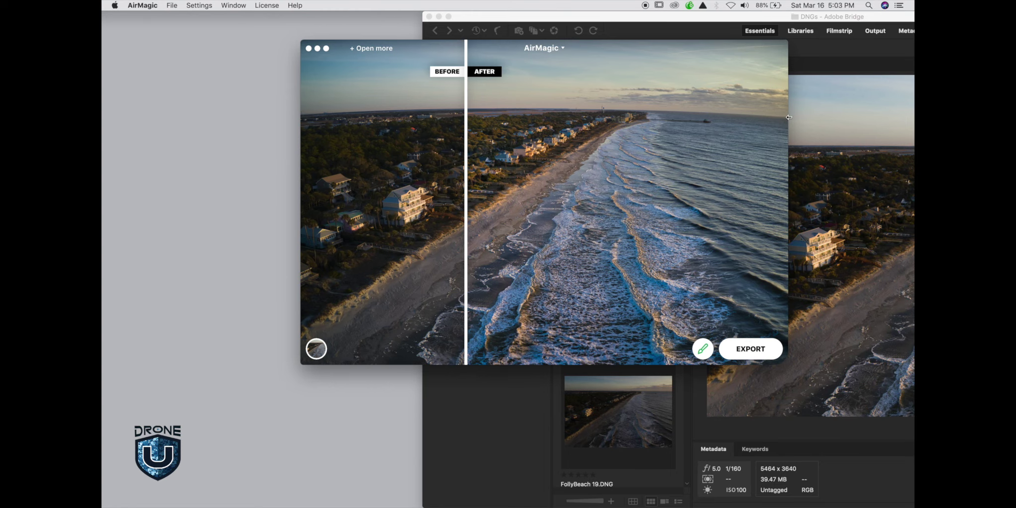
key(super+r)
drag(466, 179, 395, 204)
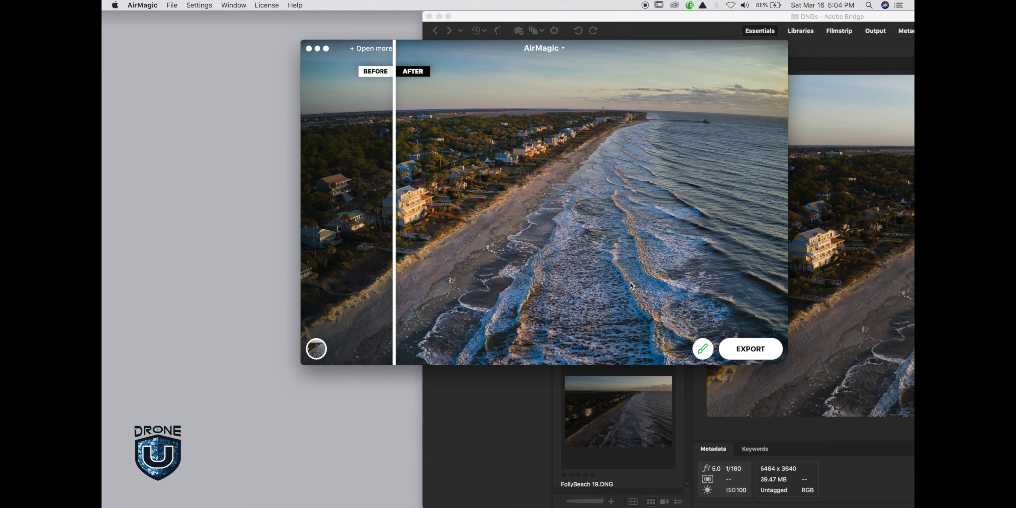
drag(394, 203, 339, 203)
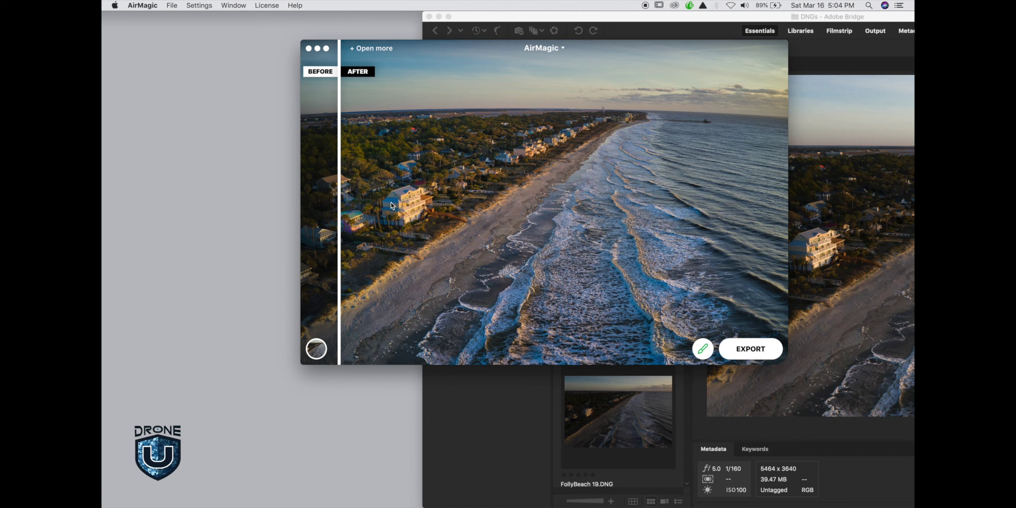
mouse_move(339, 203)
mouse_down()
mouse_move(443, 199)
mouse_move(322, 196)
mouse_up()
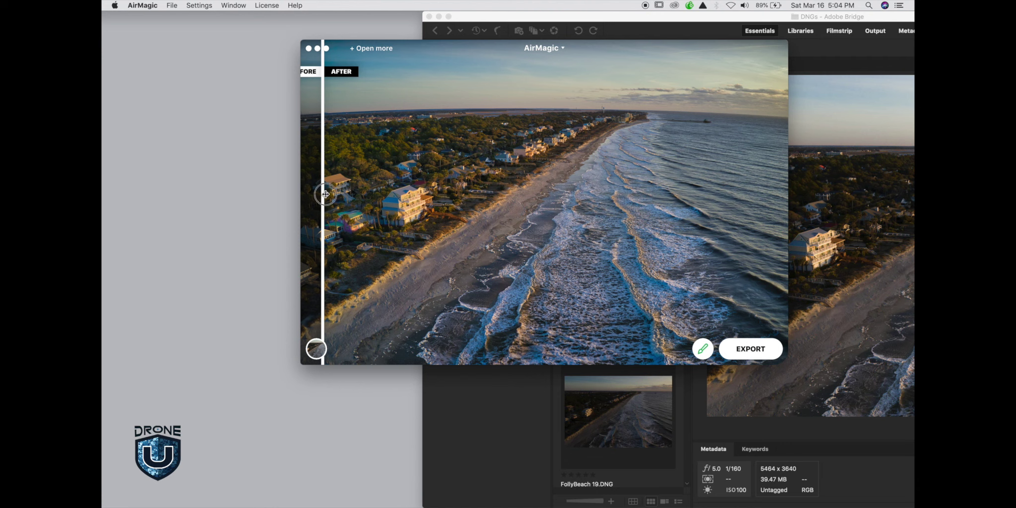
drag(322, 193, 318, 158)
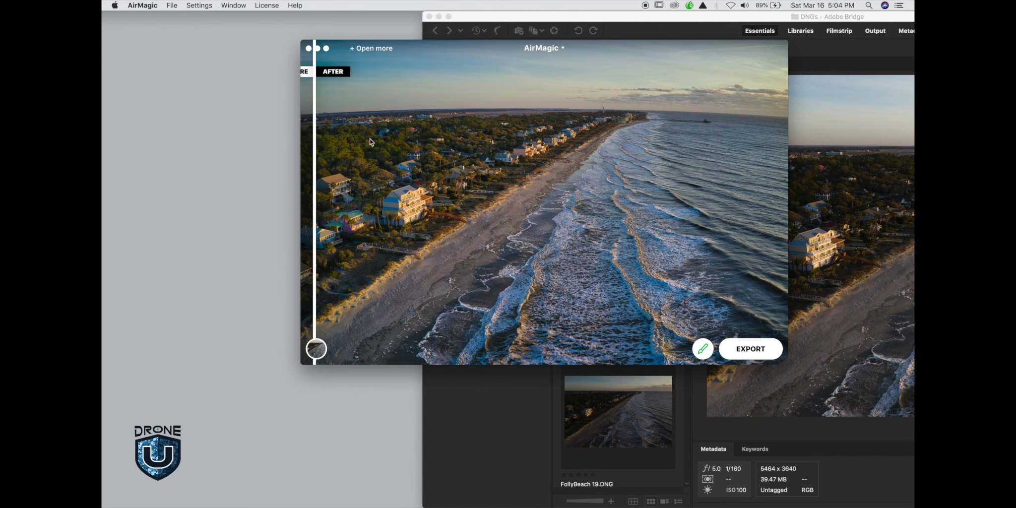
mouse_move(315, 151)
mouse_down()
mouse_move(663, 142)
mouse_move(328, 173)
mouse_move(699, 144)
mouse_move(400, 141)
mouse_move(333, 152)
mouse_move(417, 158)
mouse_move(319, 156)
mouse_move(506, 154)
mouse_move(314, 149)
mouse_up()
drag(315, 161, 478, 174)
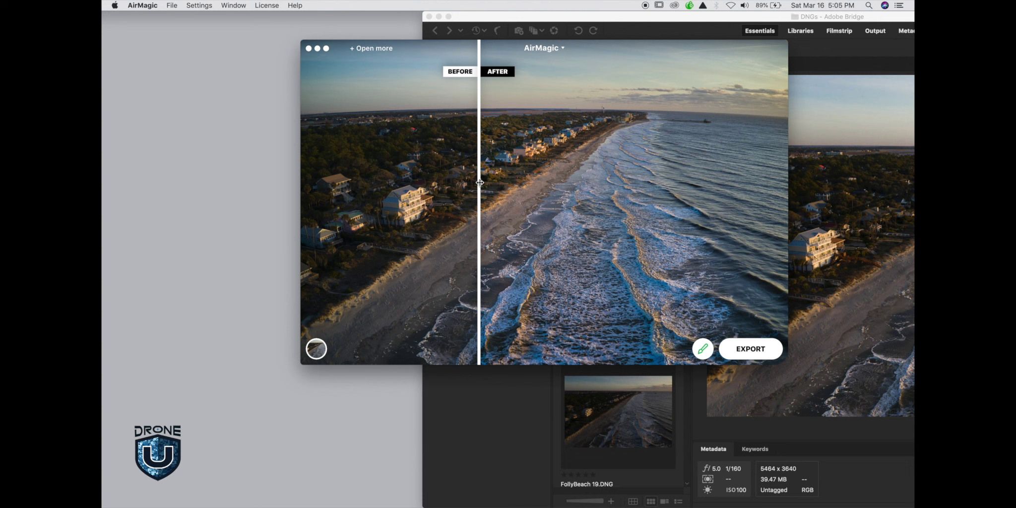
drag(480, 182, 311, 127)
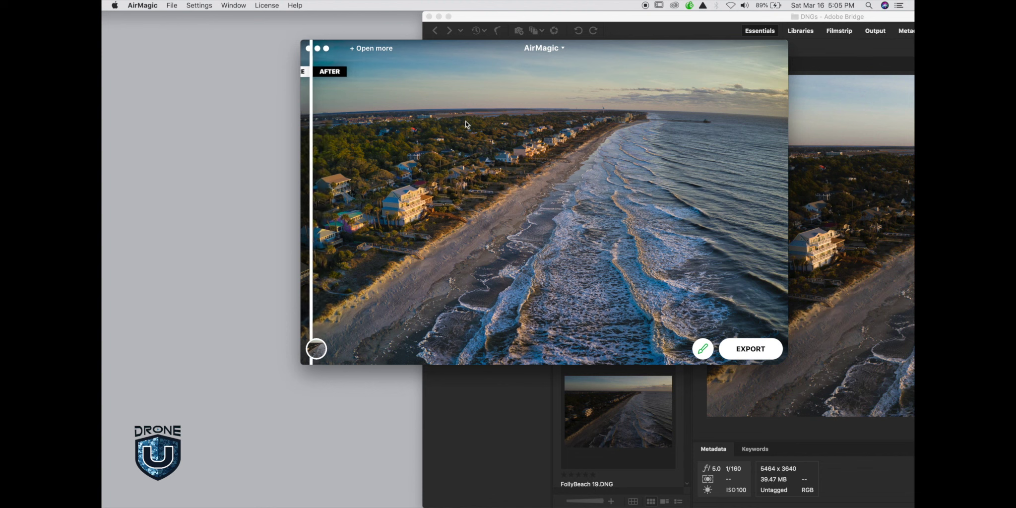
- Try weaker and stronger enhancement on the beach photo and set the effect strength to about half
click(704, 352)
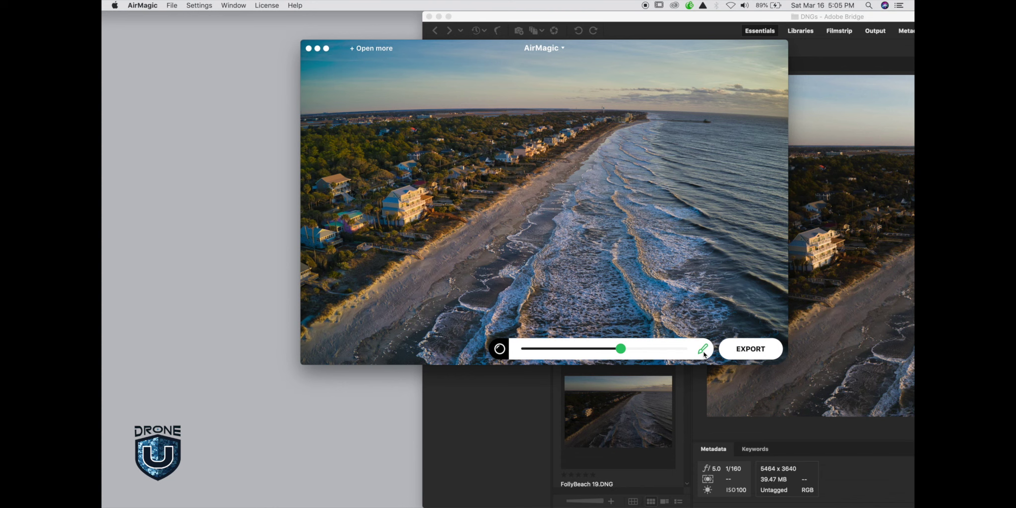
mouse_move(624, 351)
mouse_down()
mouse_move(675, 350)
mouse_move(519, 350)
mouse_move(687, 350)
mouse_move(514, 353)
mouse_move(751, 342)
mouse_move(551, 350)
mouse_move(732, 352)
mouse_move(562, 360)
mouse_up()
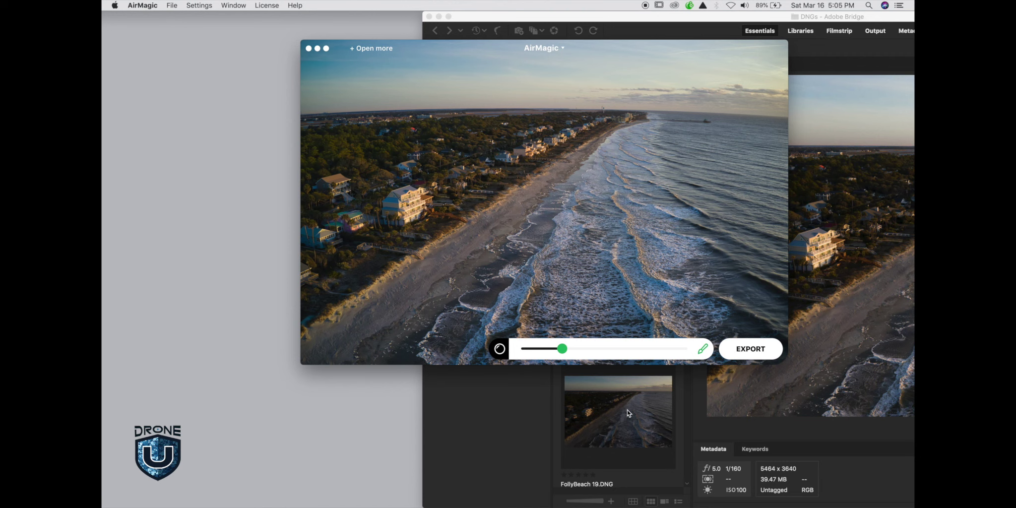
drag(563, 350, 686, 348)
drag(641, 343, 609, 355)
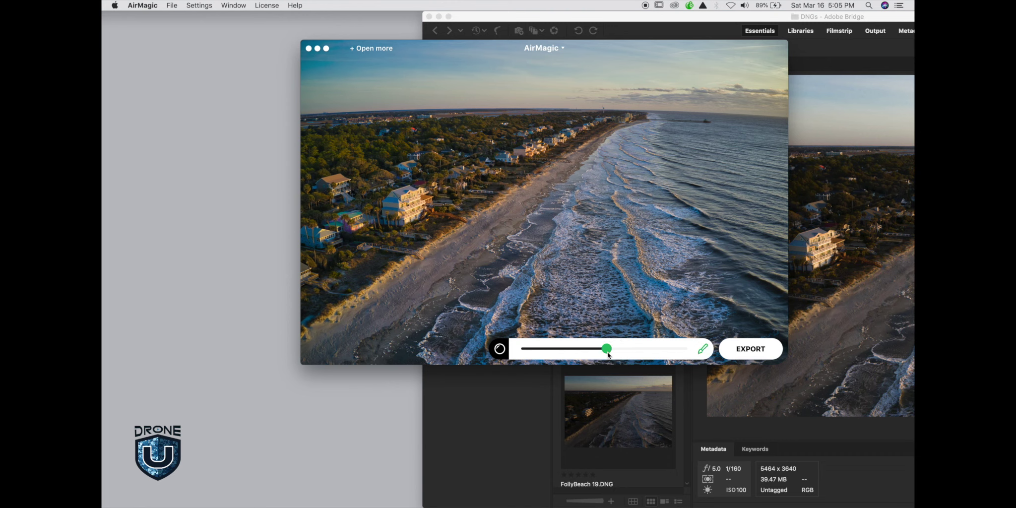
click(703, 350)
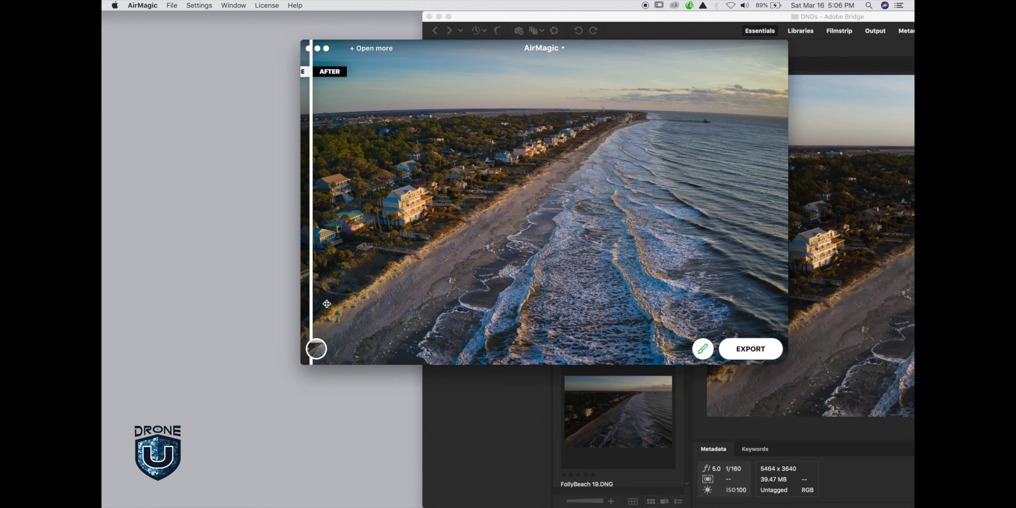
- Try the style with the tree thumbnail and the one with the green valley thumbnail on the beach photo
click(317, 350)
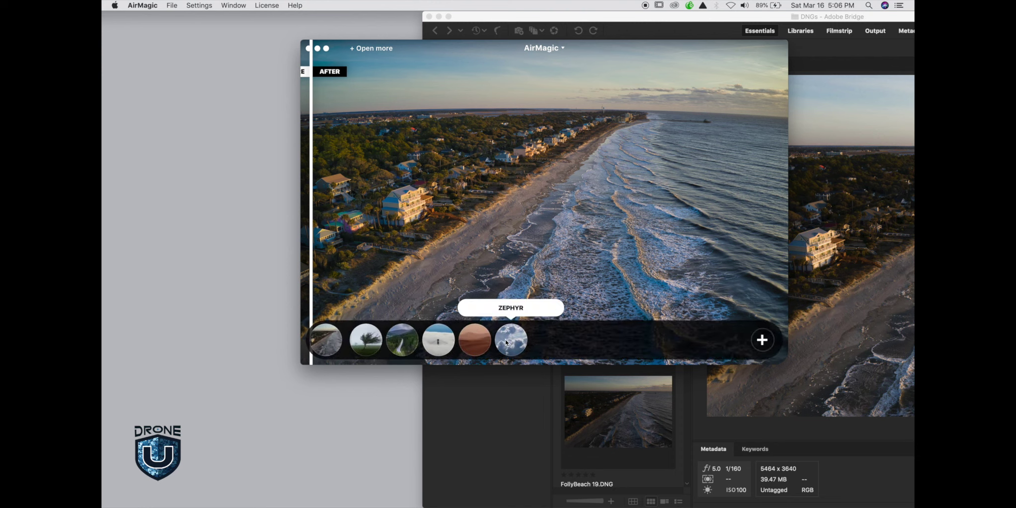
click(371, 342)
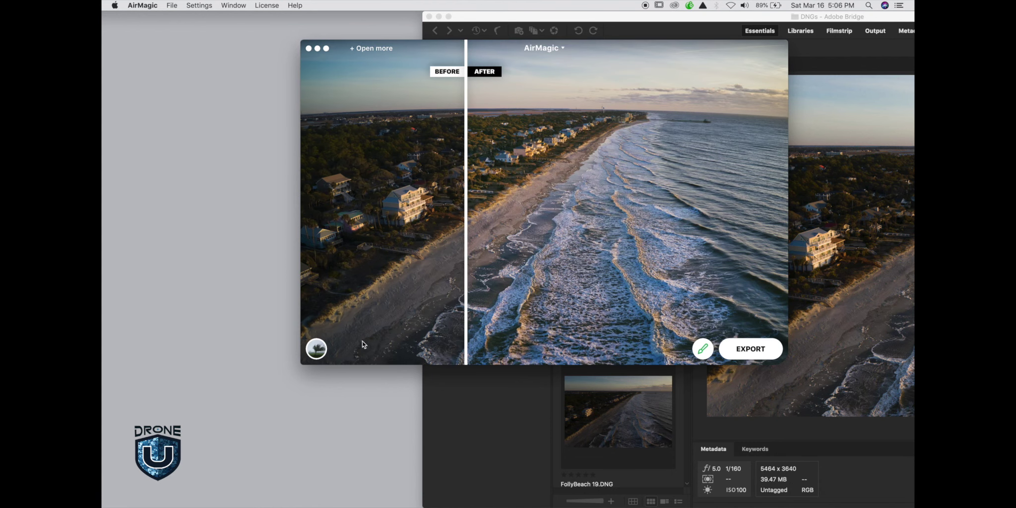
click(316, 348)
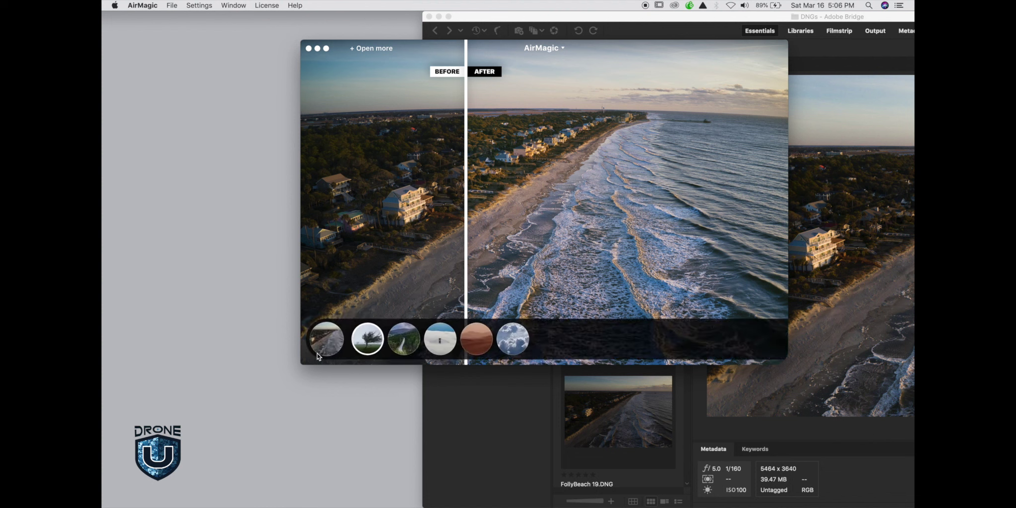
click(403, 338)
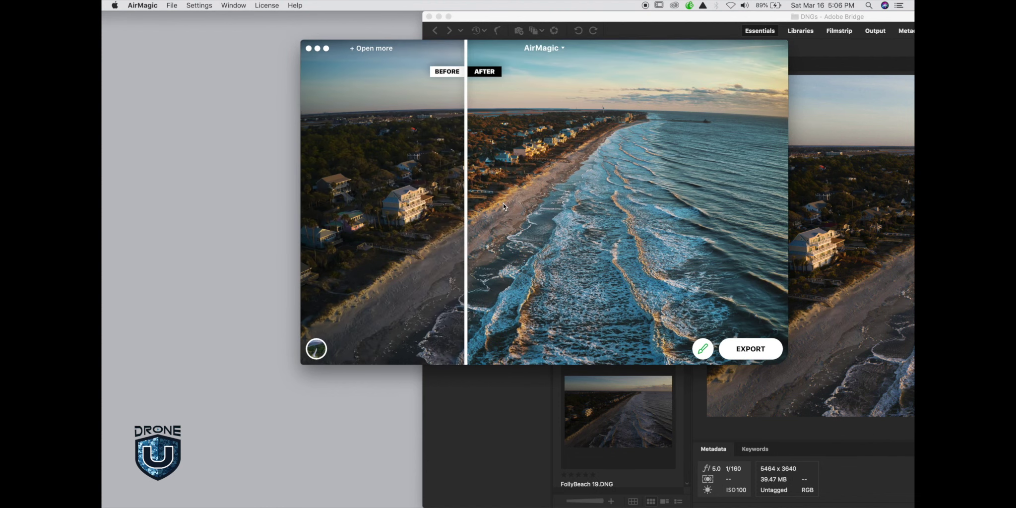
drag(470, 215, 416, 218)
- Try the style with the blue sky and white ground thumbnail and compare it with the original over the houses
click(320, 347)
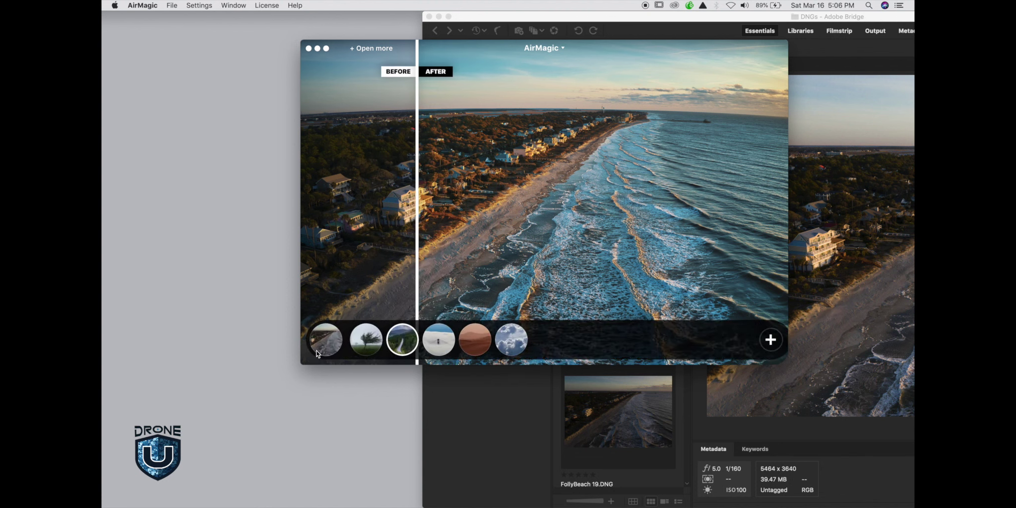
click(438, 339)
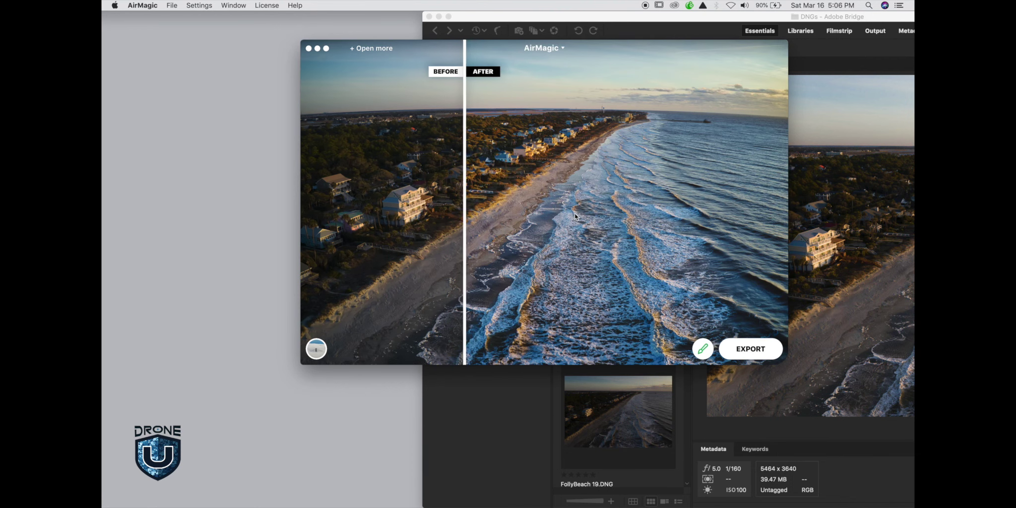
drag(467, 254, 371, 257)
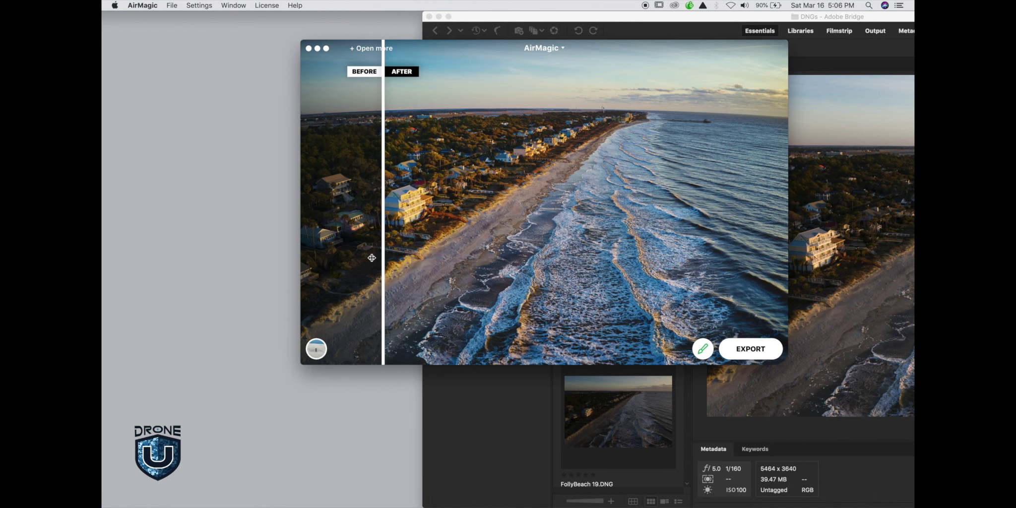
- Try the Sandstorm style on the beach photo and compare it with the original
click(316, 349)
click(474, 347)
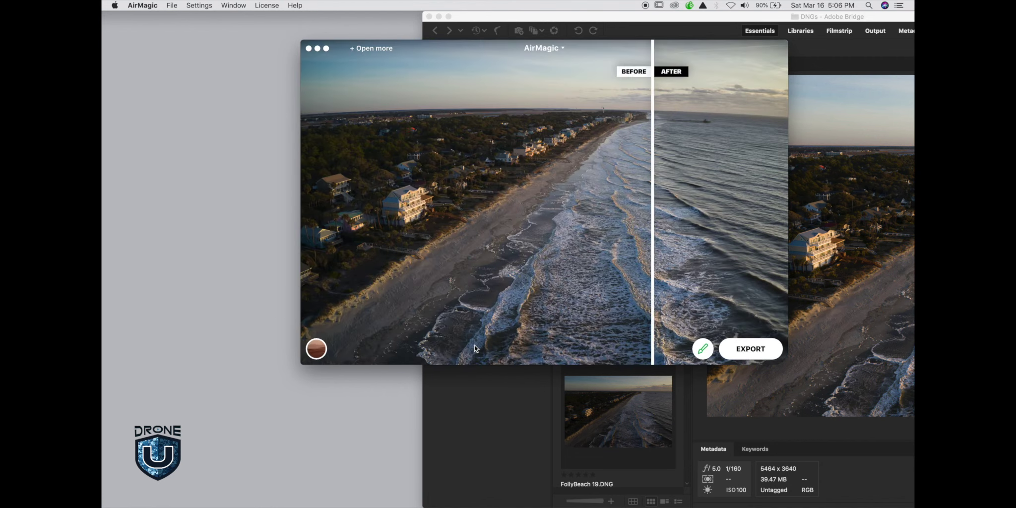
mouse_move(468, 205)
mouse_down()
mouse_move(345, 203)
mouse_move(499, 203)
mouse_move(385, 203)
mouse_move(464, 195)
mouse_move(454, 194)
mouse_up()
- Apply the Zephyr style to the beach photo and compare it with the original
click(317, 348)
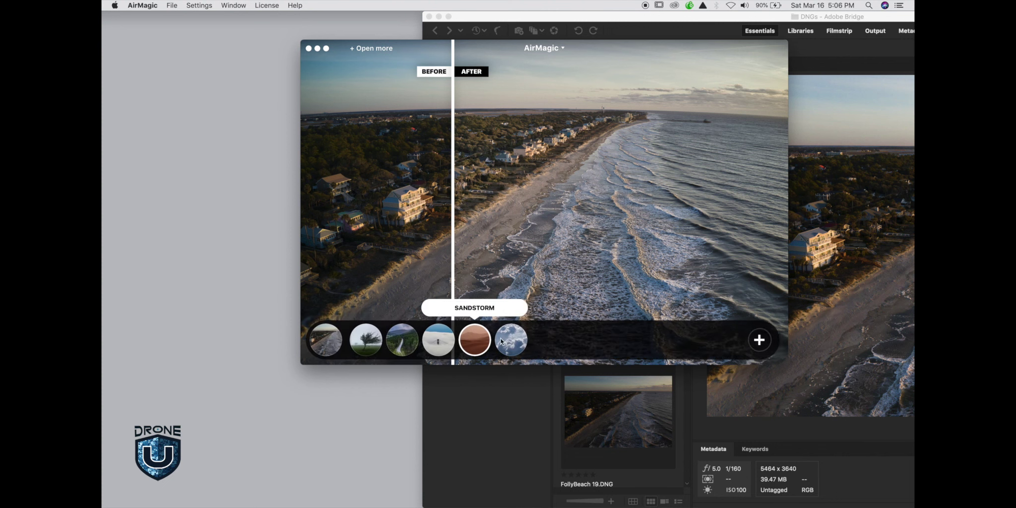
click(511, 344)
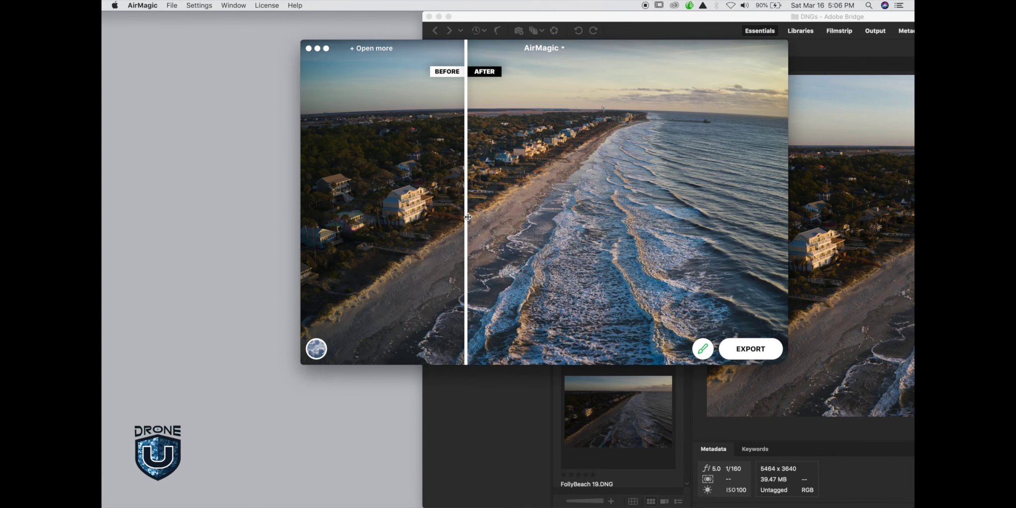
drag(468, 217, 383, 229)
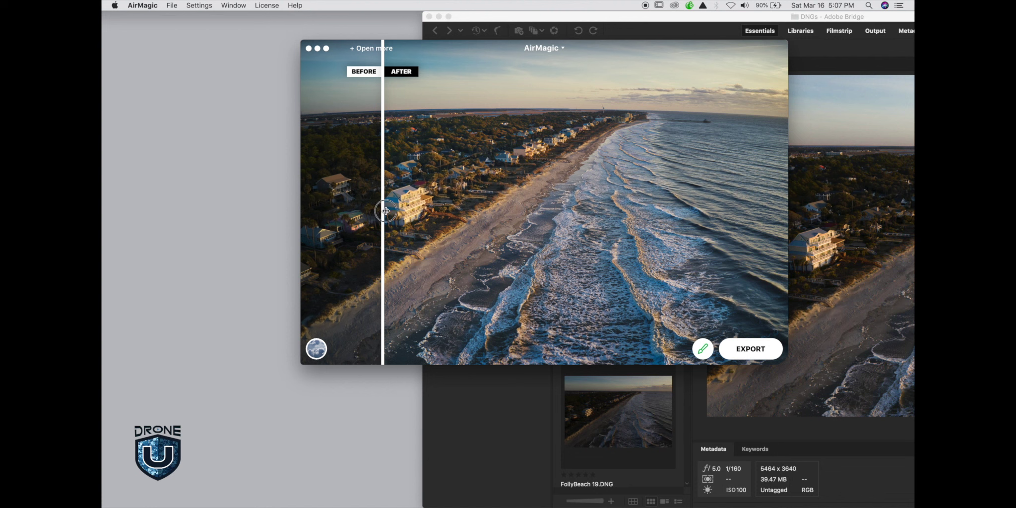
drag(382, 211, 553, 191)
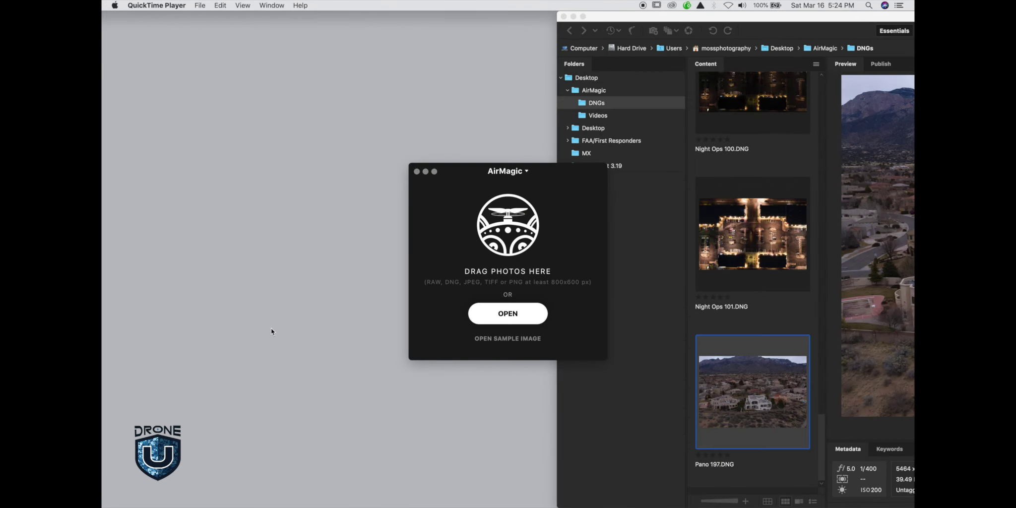
- Move the AirMagic start window slightly away from the Bridge window so that more of the Bridge folder list is uncovered
click(633, 225)
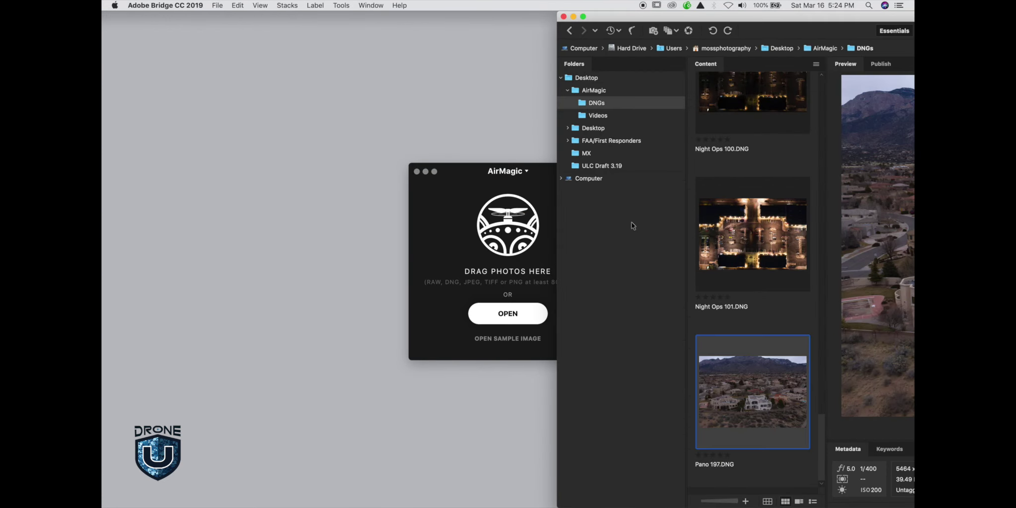
click(471, 173)
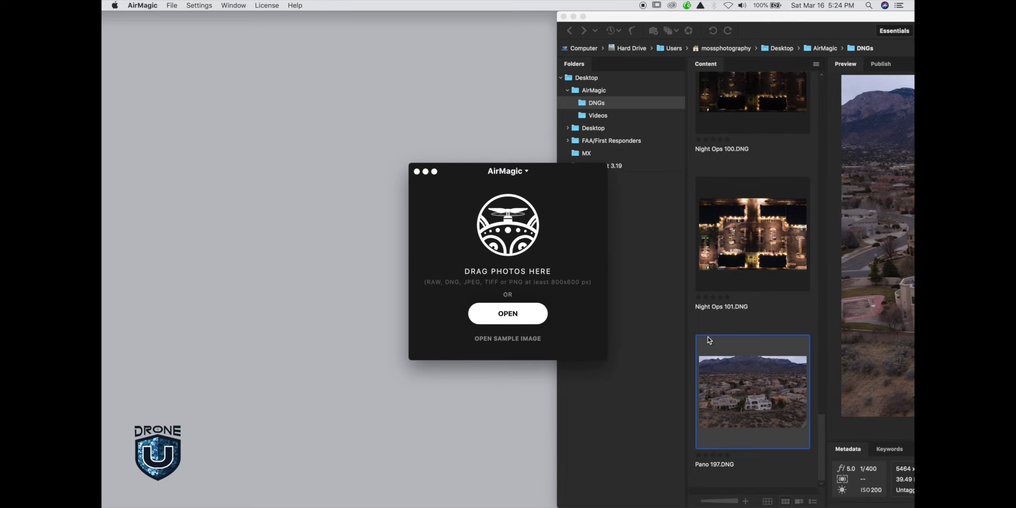
drag(466, 177, 443, 207)
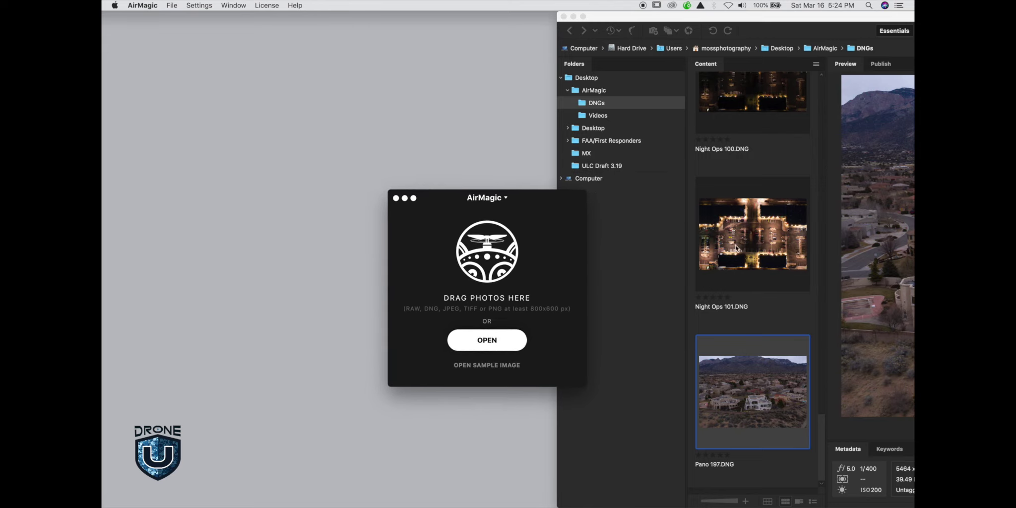
- Switch to Bridge and look through the DNGs folder for a night photo to enhance
click(646, 269)
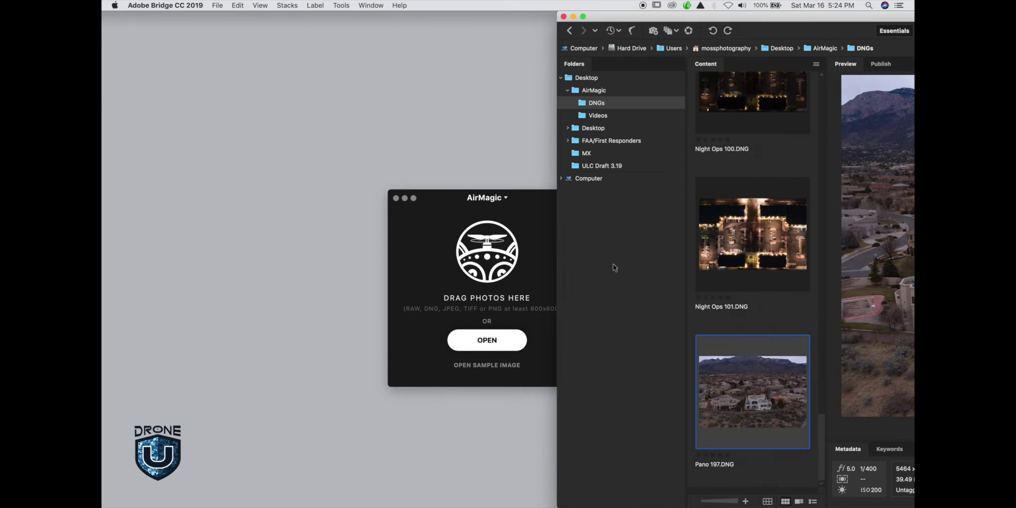
scroll(753, 332, up, 15)
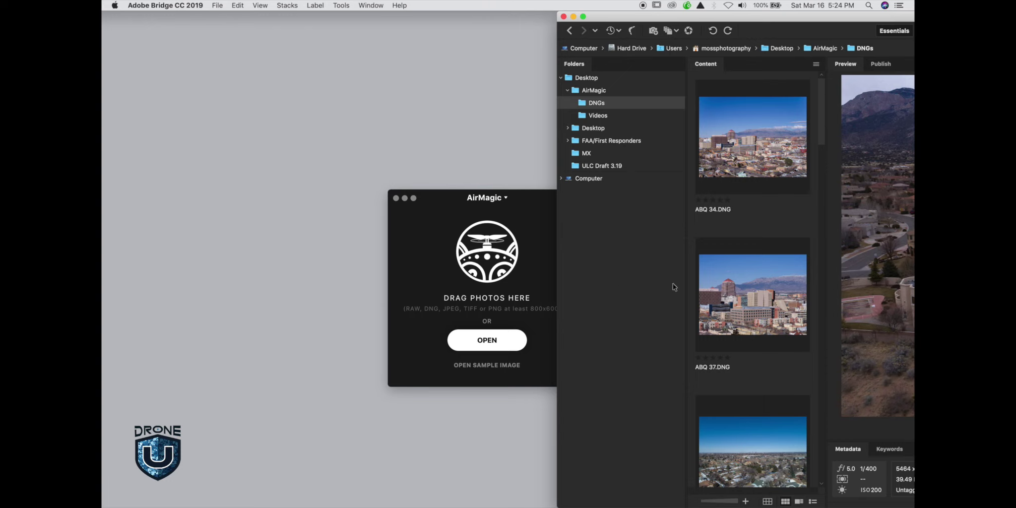
click(534, 265)
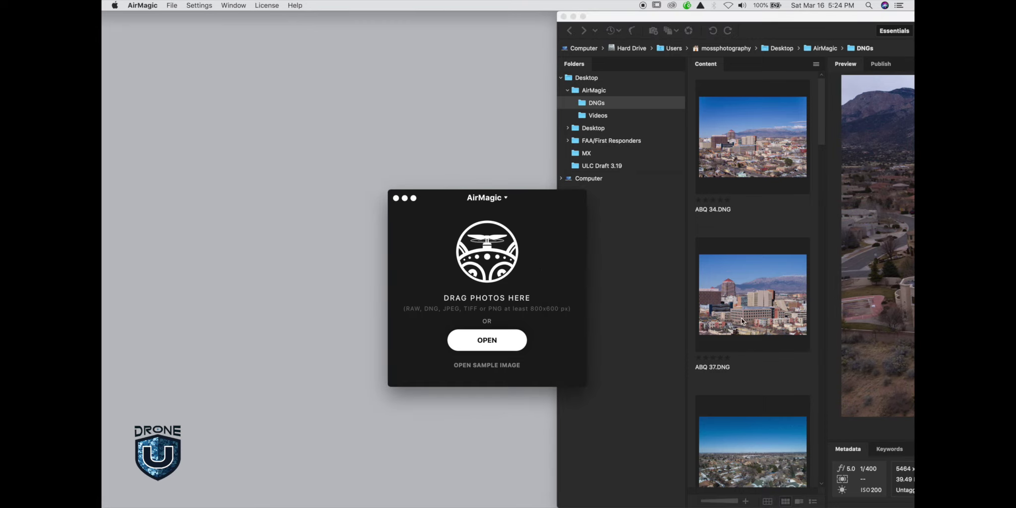
click(632, 272)
scroll(747, 285, down, 10)
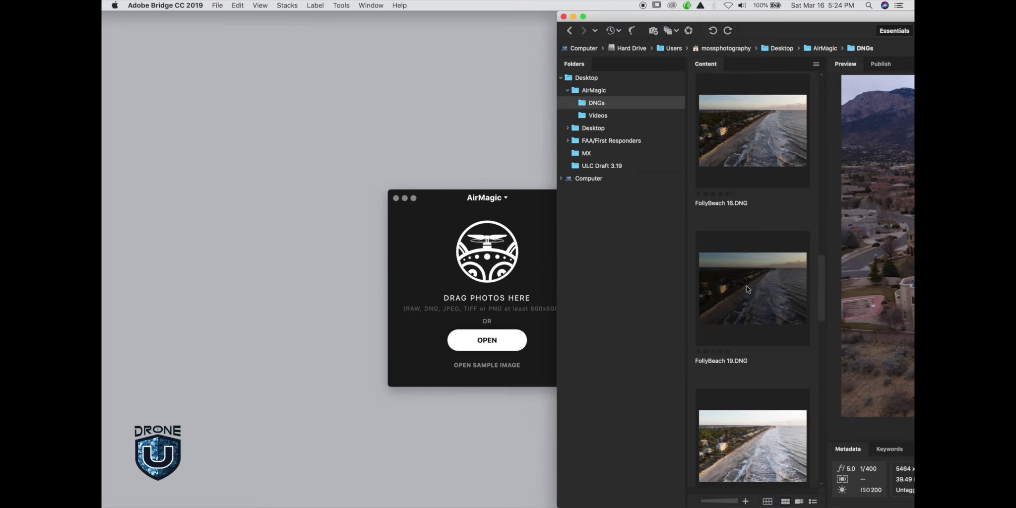
scroll(747, 285, up, 10)
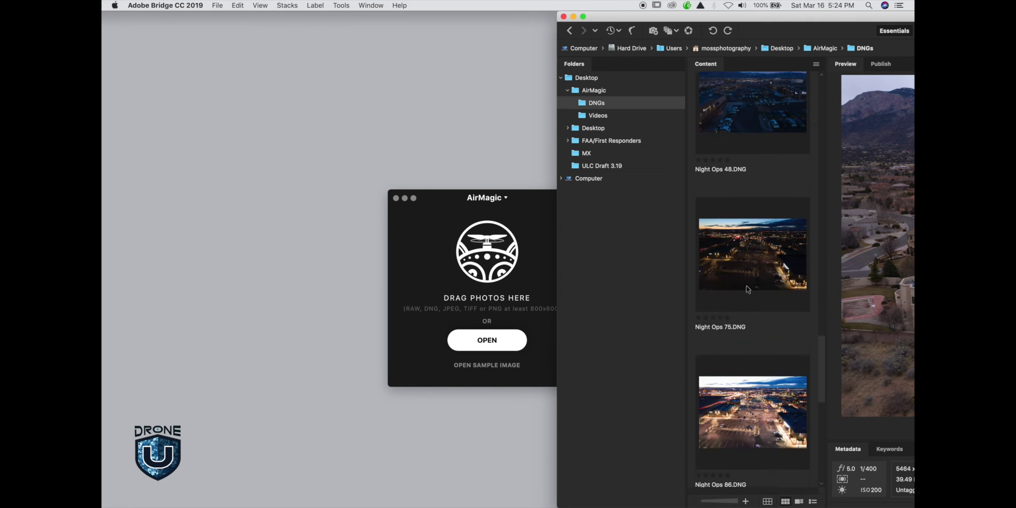
scroll(747, 289, down, 3)
scroll(746, 289, up, 6)
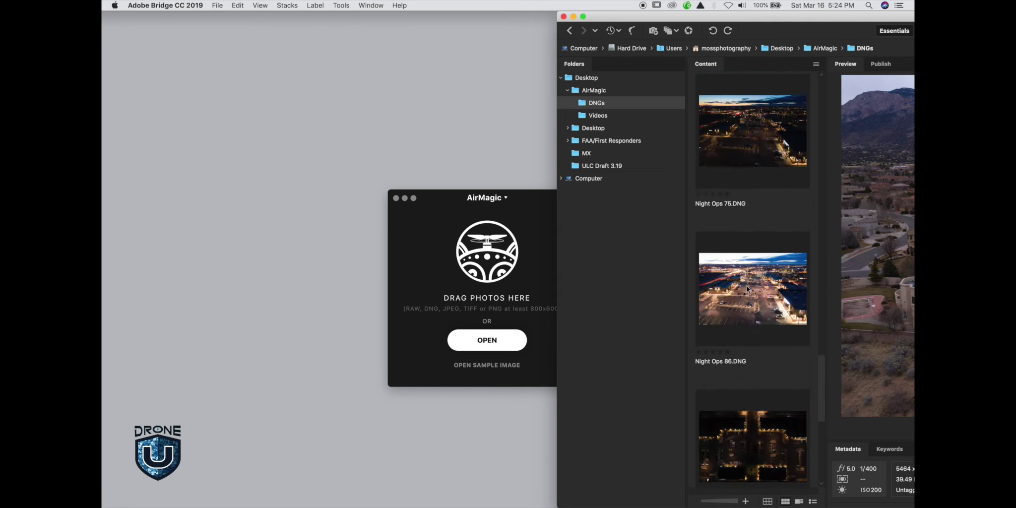
scroll(747, 289, down, 2)
scroll(747, 290, up, 6)
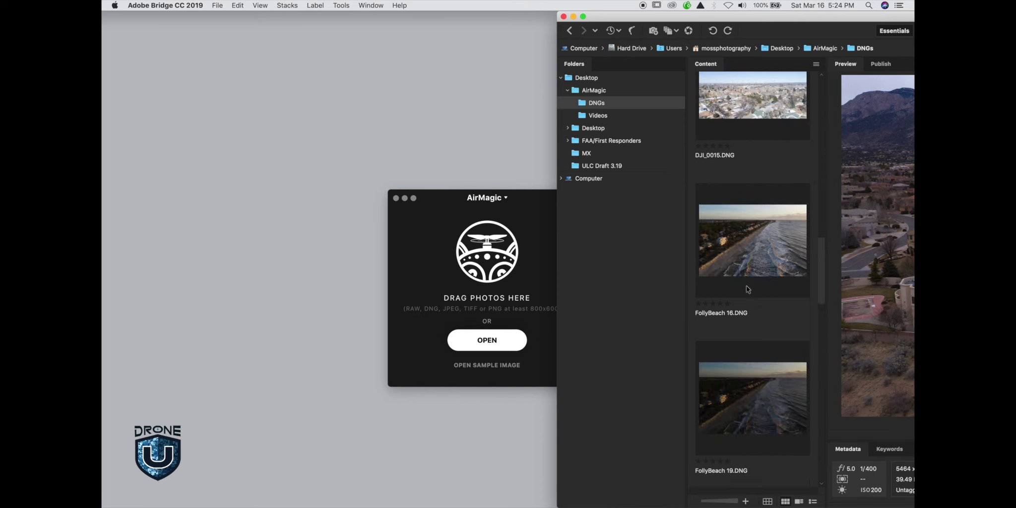
scroll(747, 289, down, 2)
scroll(748, 289, down, 5)
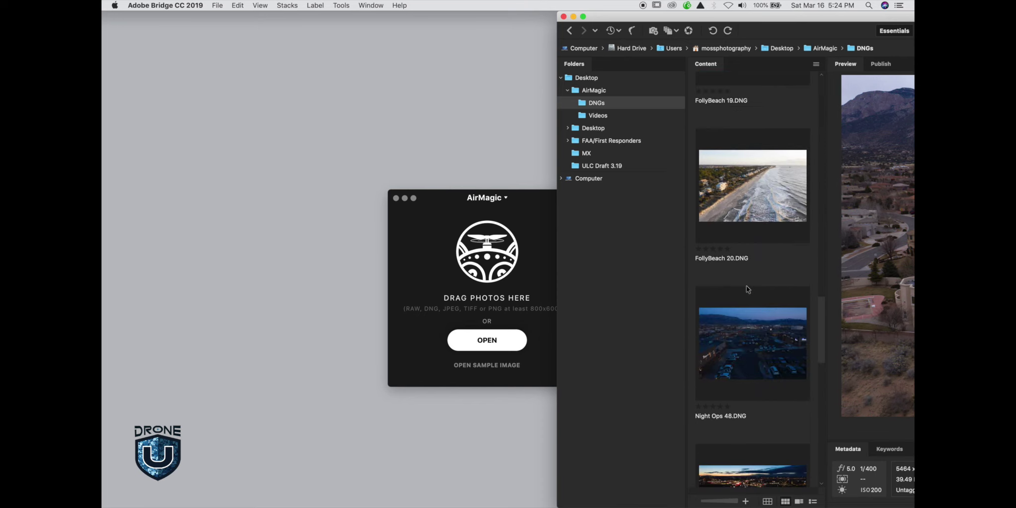
- Select Night Ops 48.DNG, arrange the Bridge and AirMagic windows side by side, and load the photo into AirMagic
click(747, 224)
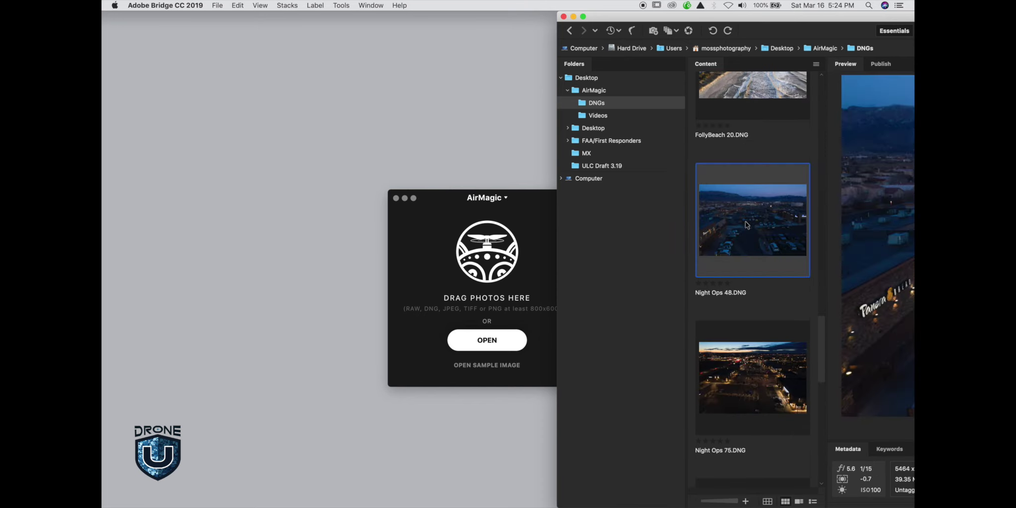
double_click(806, 30)
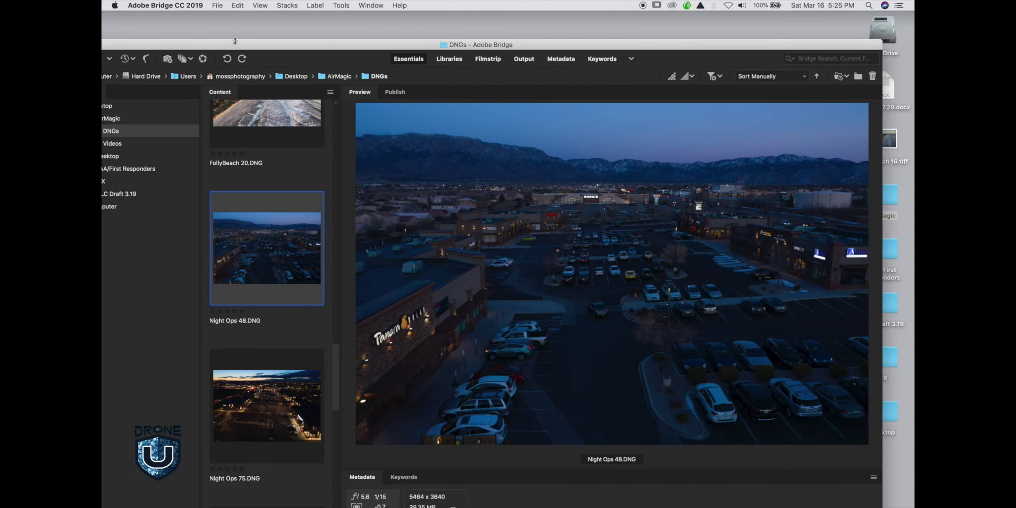
double_click(250, 48)
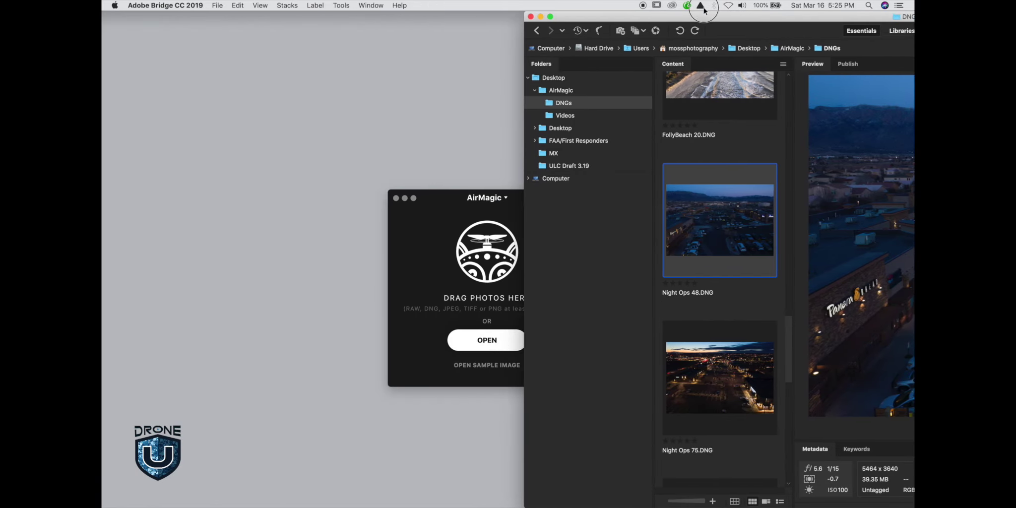
drag(455, 202, 227, 120)
drag(716, 218, 252, 181)
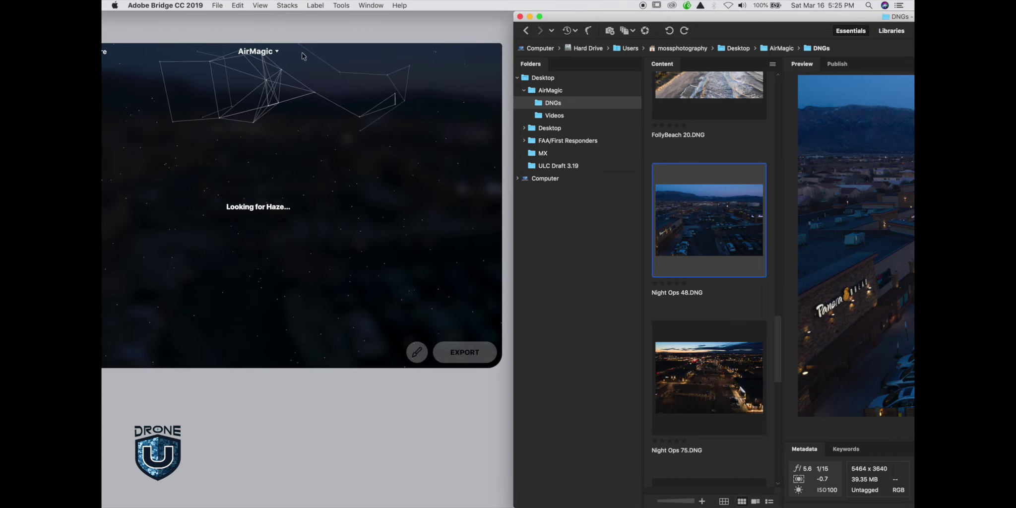
- Bring the AirMagic window fully into view and compare the enhanced parking lot photo with the original across the frame
drag(302, 52, 486, 78)
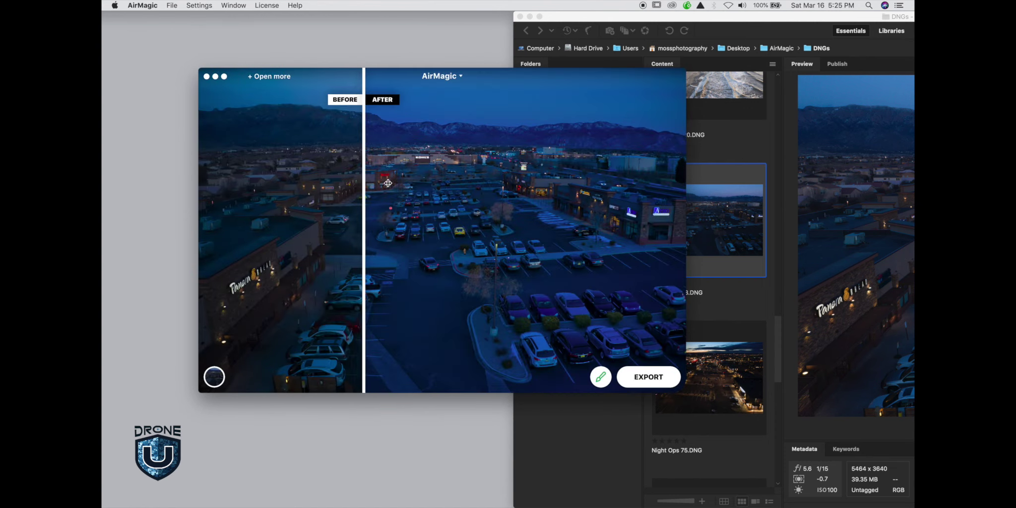
drag(361, 200, 631, 210)
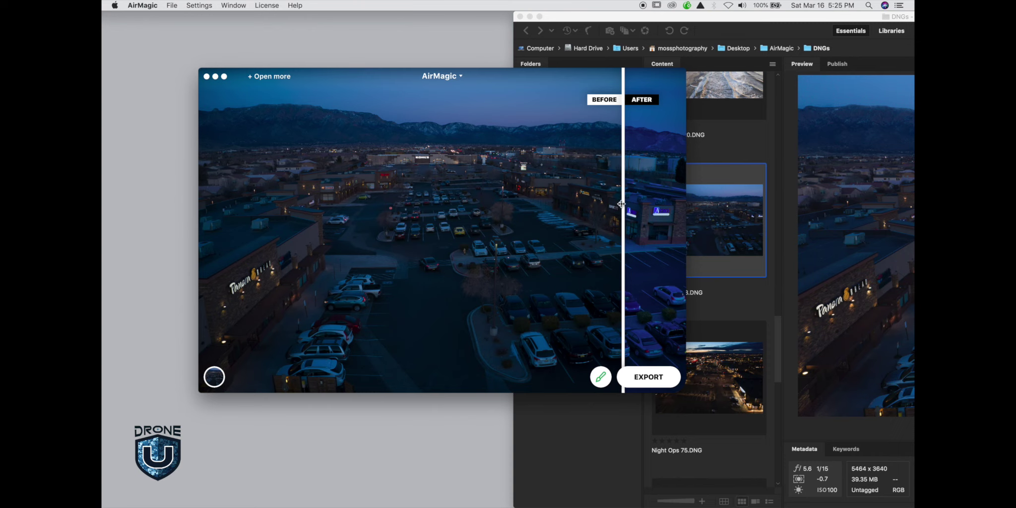
drag(624, 208, 422, 196)
- Try the Zephyr style with the clouds thumbnail on the dusk parking lot photo and compare it with the original
click(215, 377)
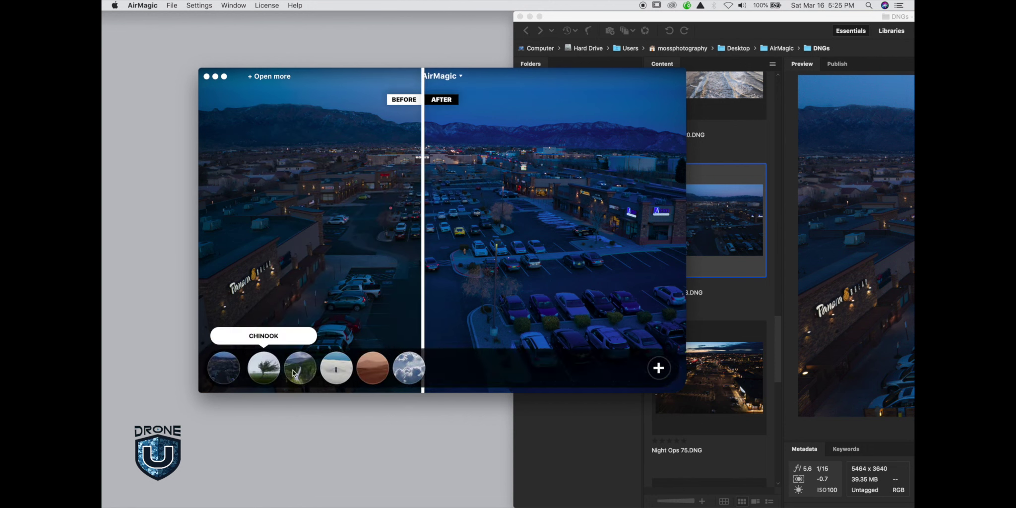
click(411, 371)
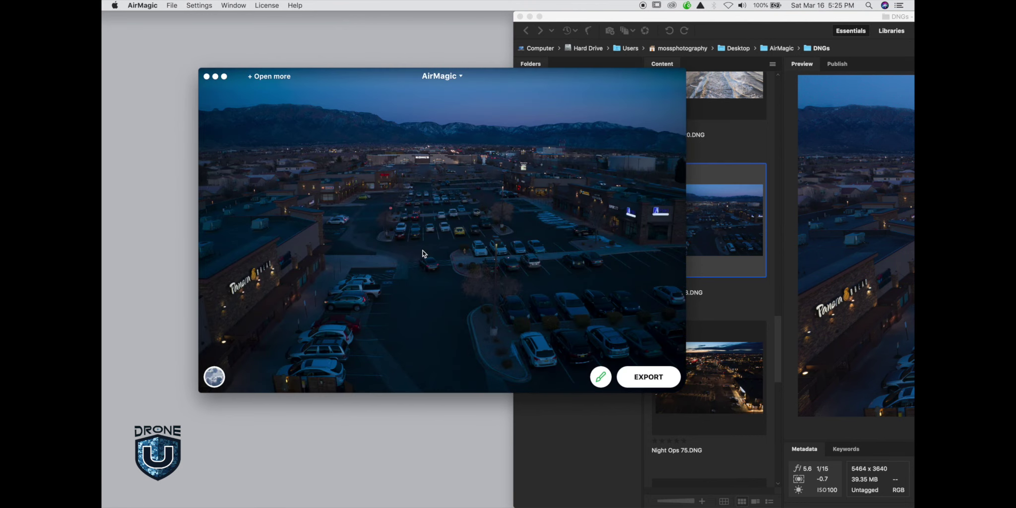
drag(361, 260, 323, 236)
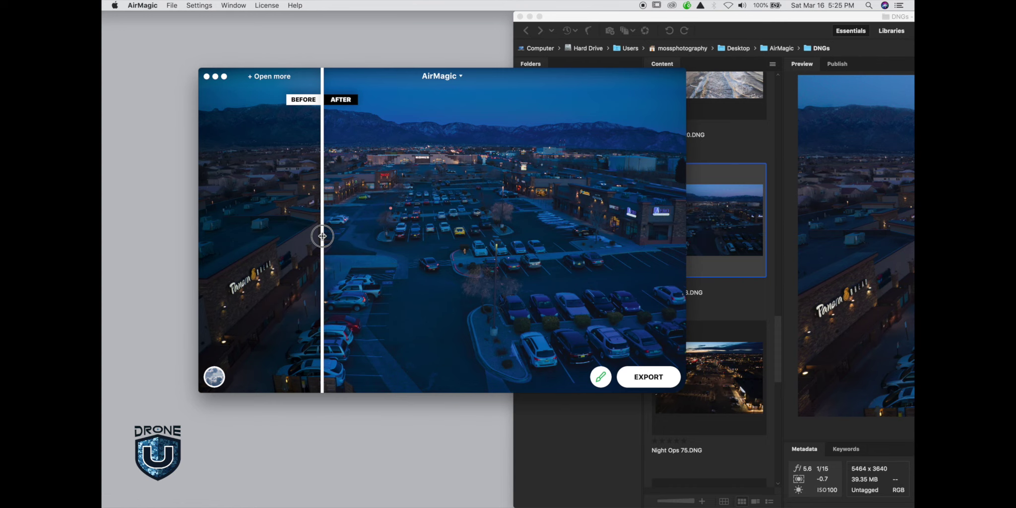
- Apply the Sandstorm style to the dusk parking lot photo and compare it with the original
click(215, 377)
click(370, 371)
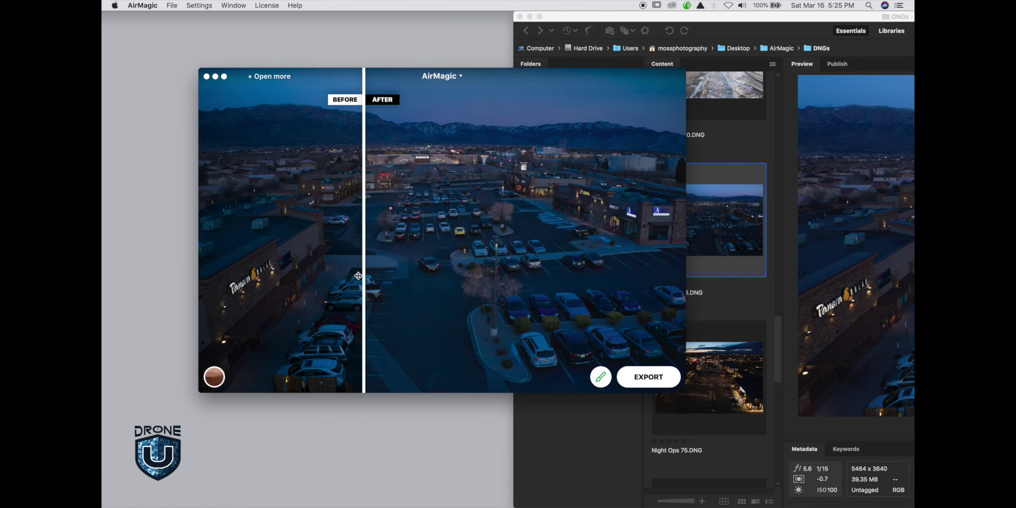
drag(363, 276, 349, 198)
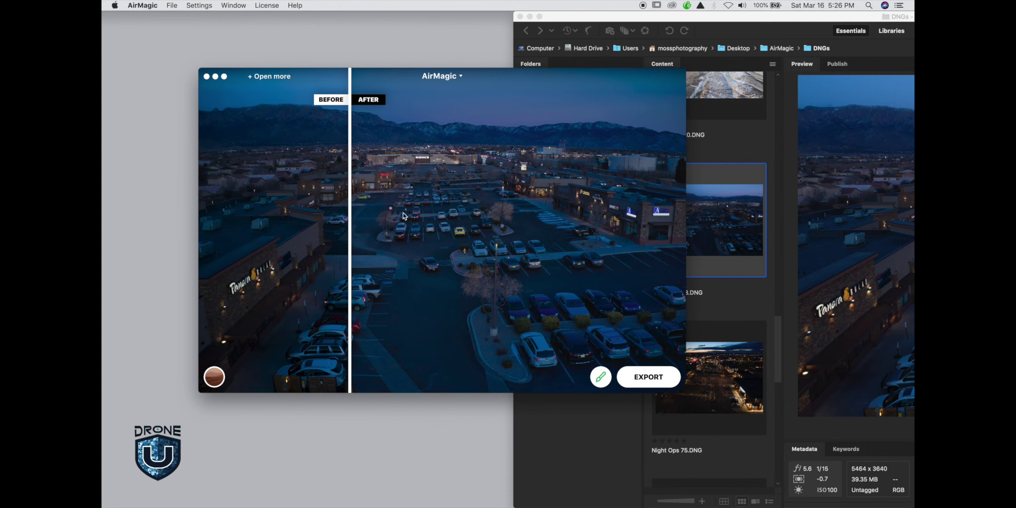
drag(350, 239, 436, 234)
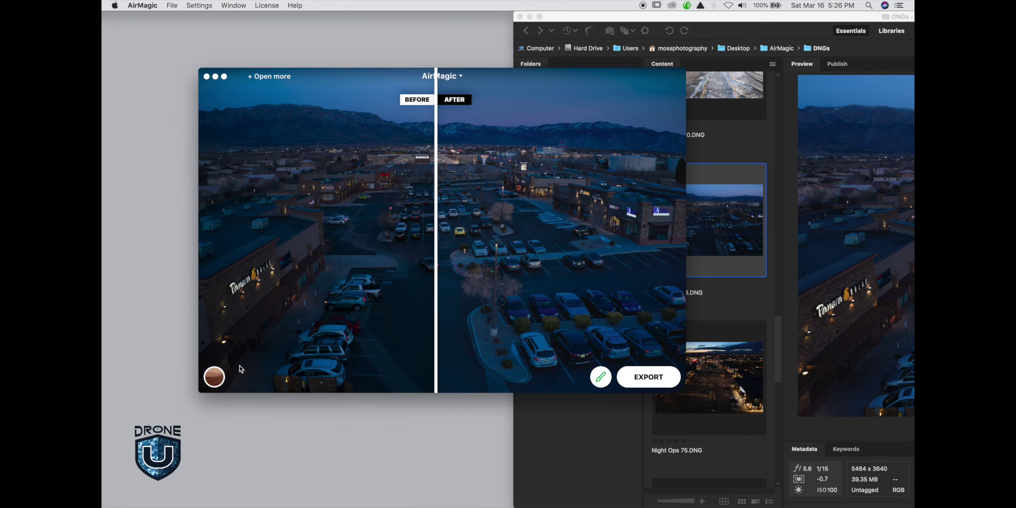
- Close the dusk parking lot photo in AirMagic and look through the remaining Night Ops photos in Bridge
click(207, 78)
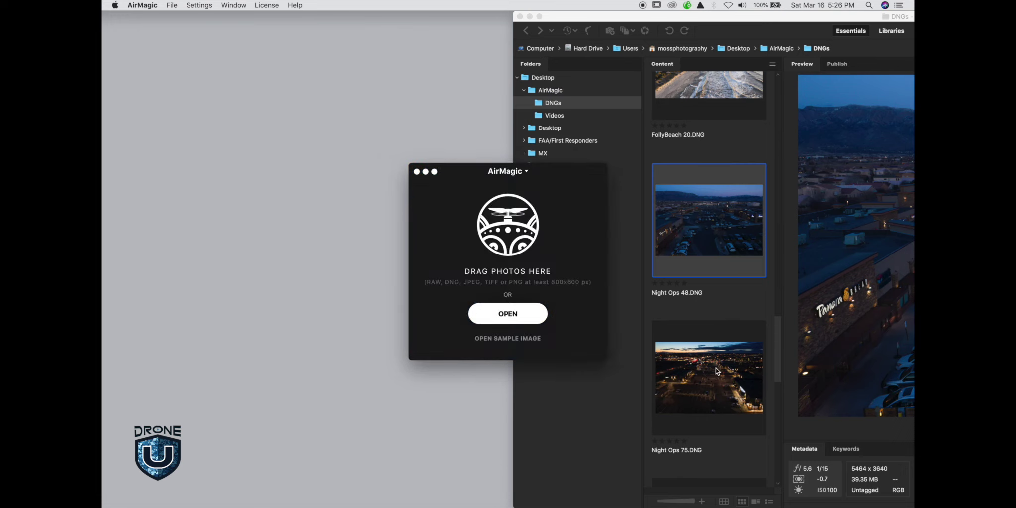
click(604, 386)
scroll(695, 382, down, 3)
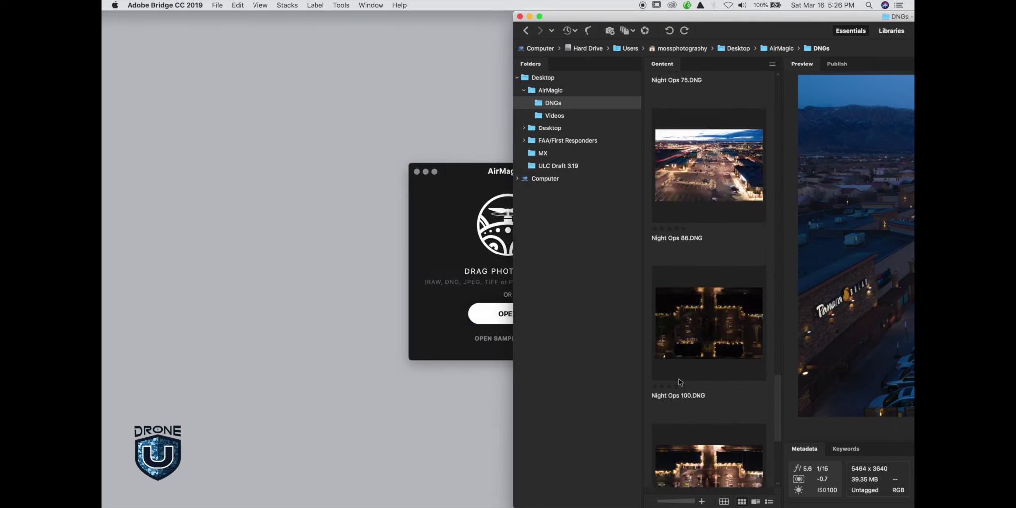
scroll(680, 382, up, 5)
scroll(679, 382, down, 5)
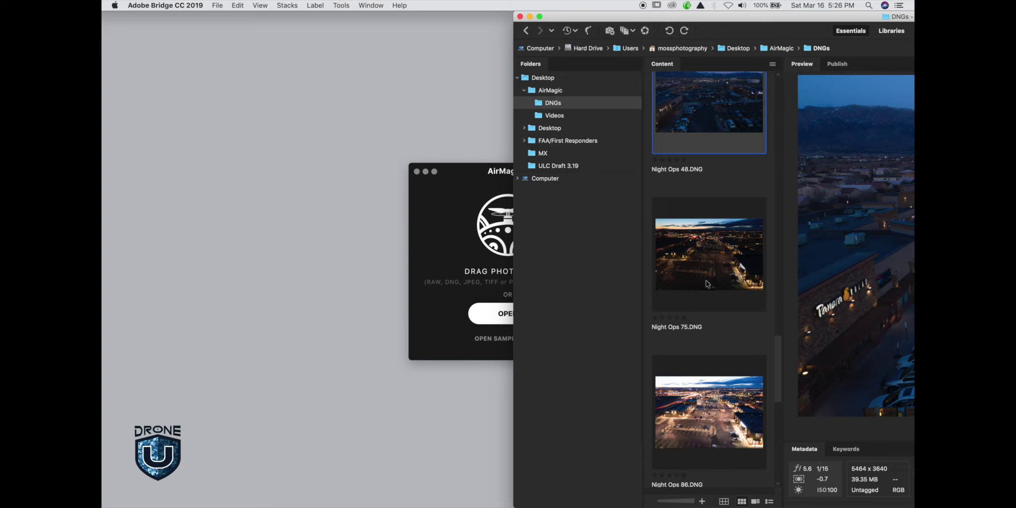
scroll(705, 271, down, 10)
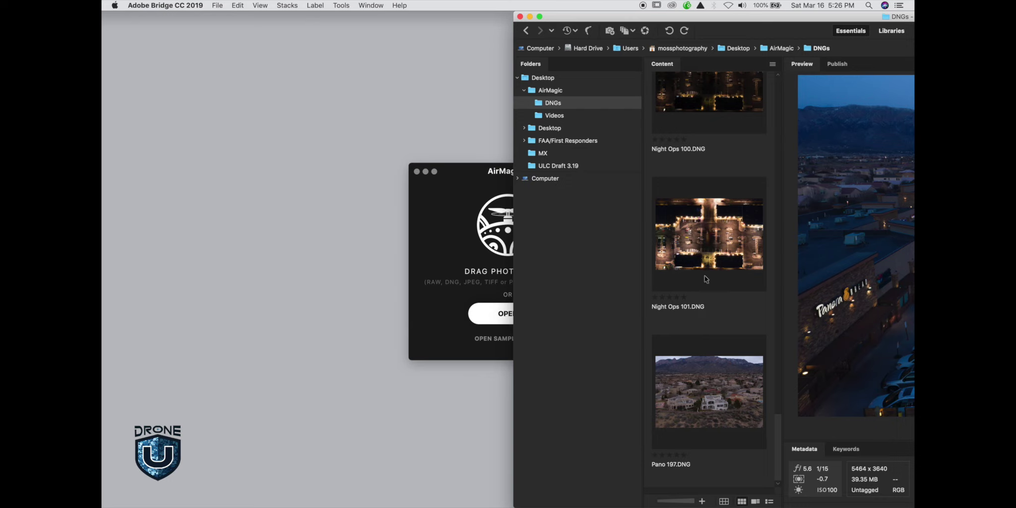
scroll(705, 278, up, 3)
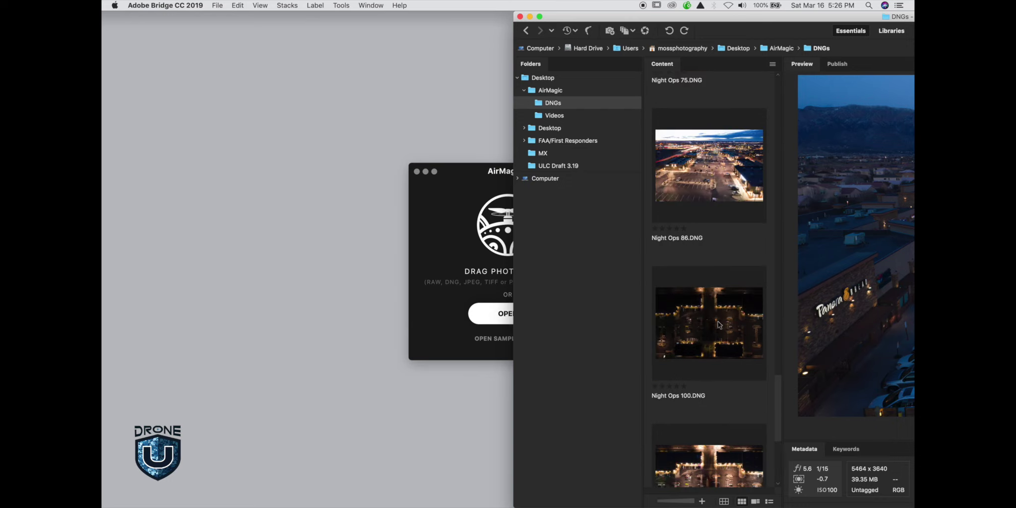
- Load Night Ops 100.DNG from Bridge into AirMagic and bring its window to the front
click(466, 258)
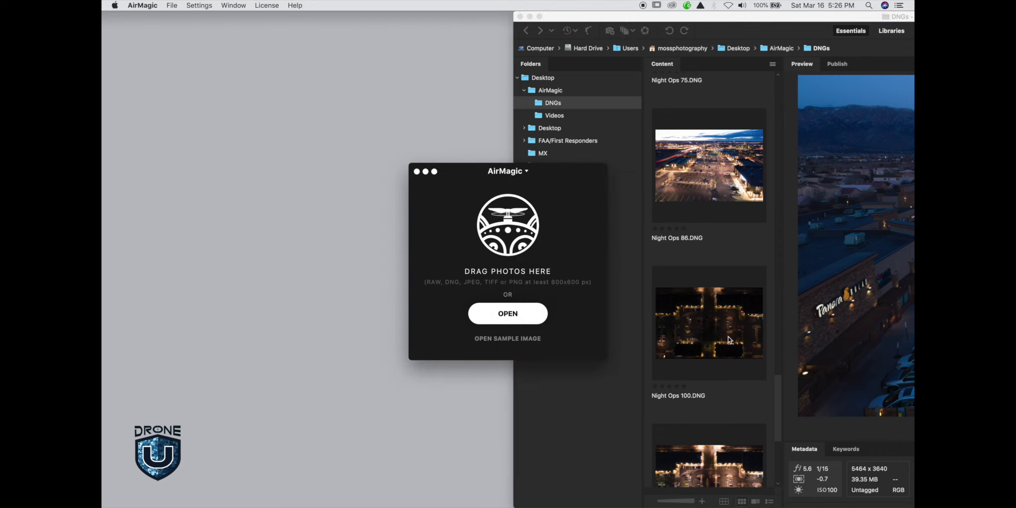
drag(750, 348, 471, 255)
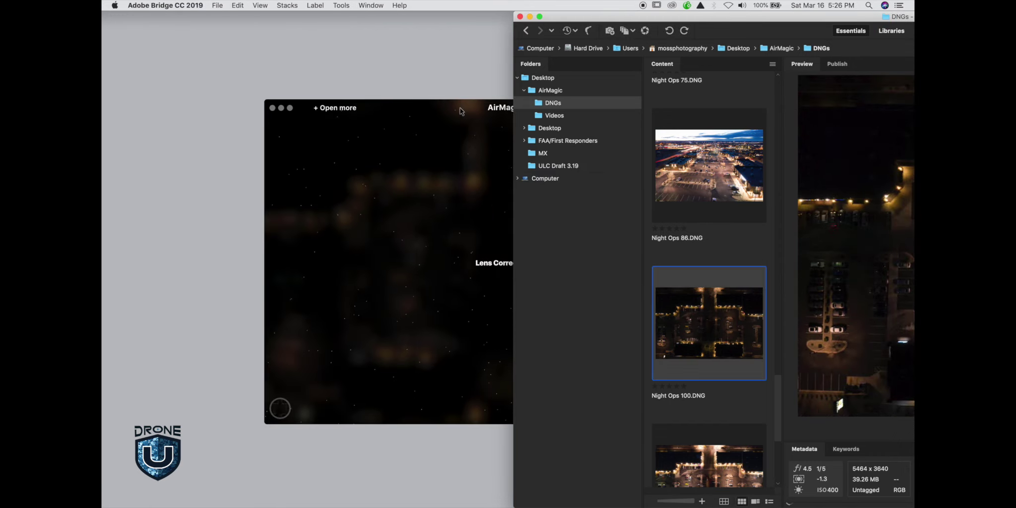
click(427, 108)
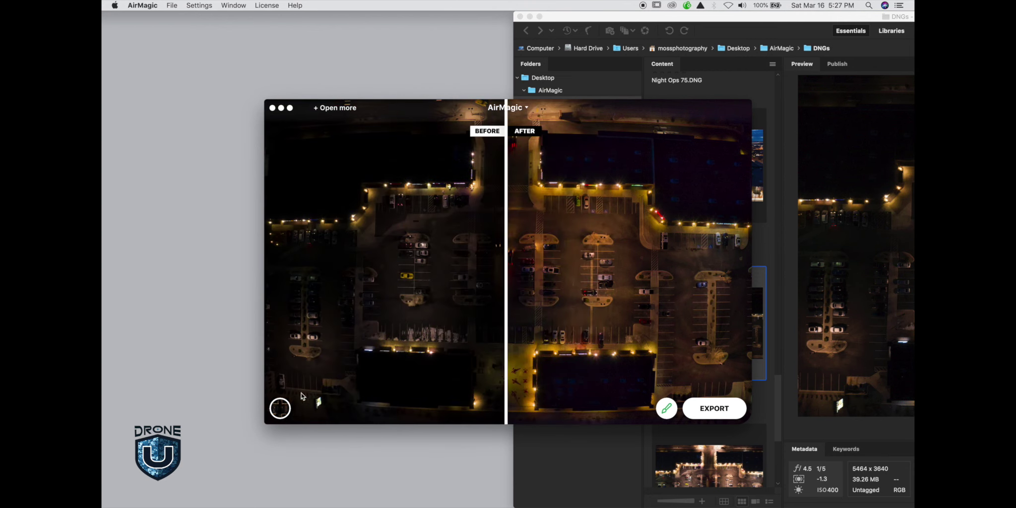
- Apply the Zephyr style to the overhead night parking lot photo and compare it with the original across the frame
click(280, 408)
click(470, 401)
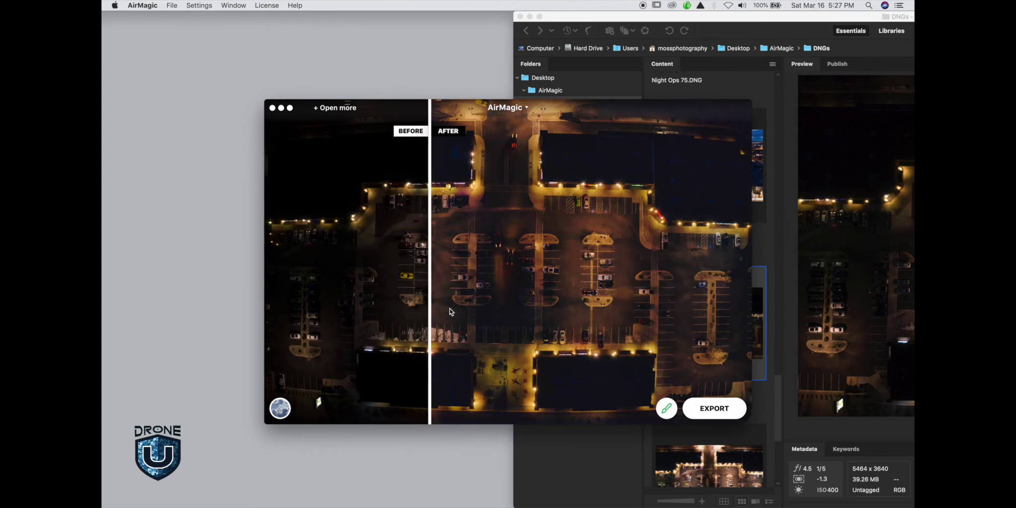
drag(429, 288, 318, 301)
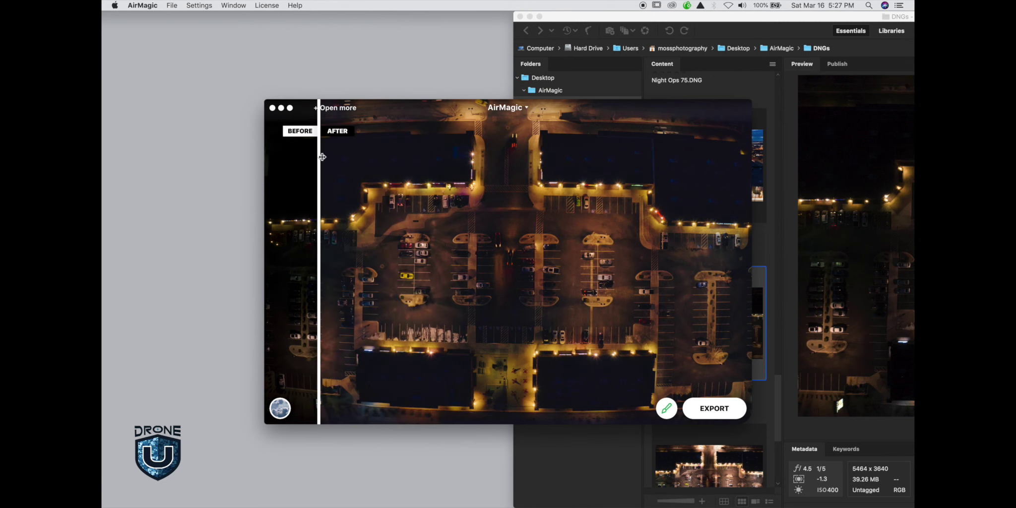
drag(318, 169, 280, 171)
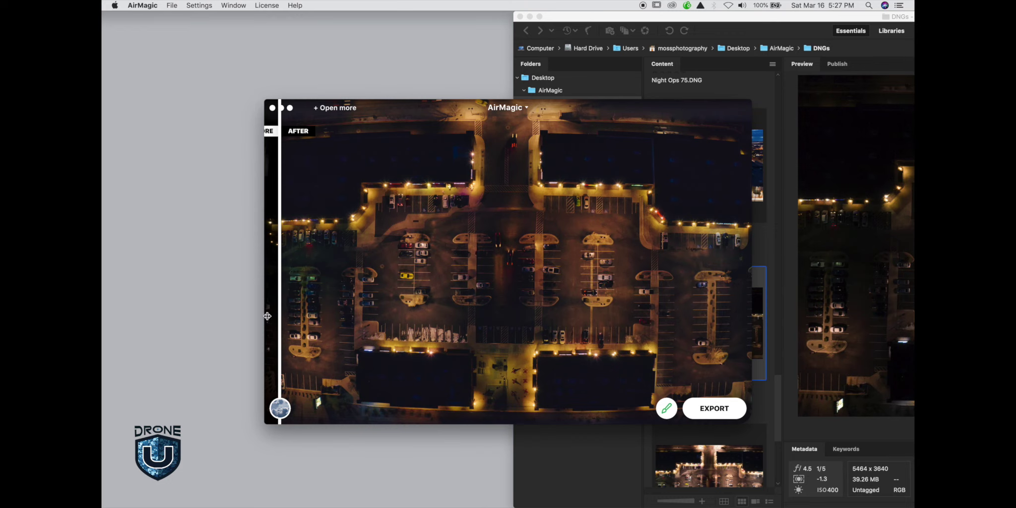
drag(281, 313, 511, 303)
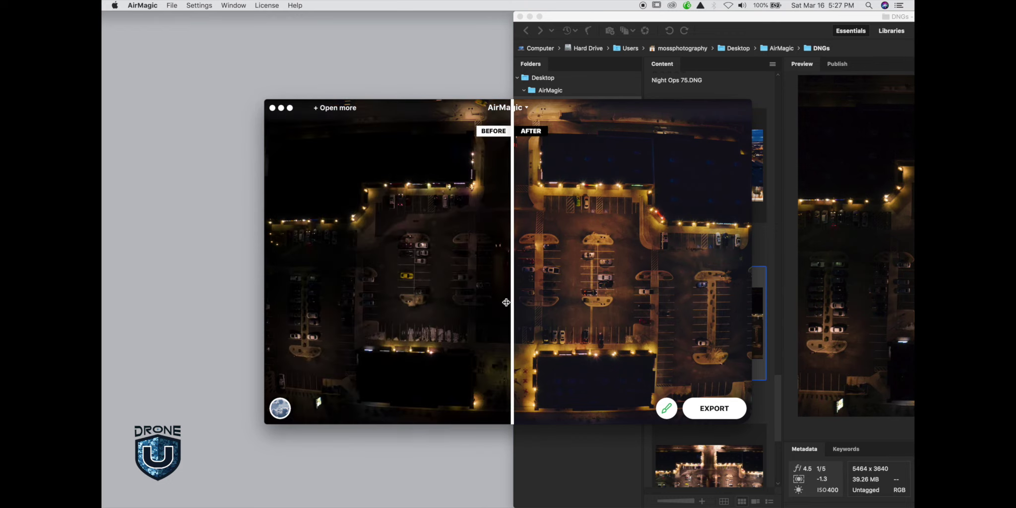
- Close the overhead night parking lot photo without saving it and start over with an empty AirMagic window
click(273, 107)
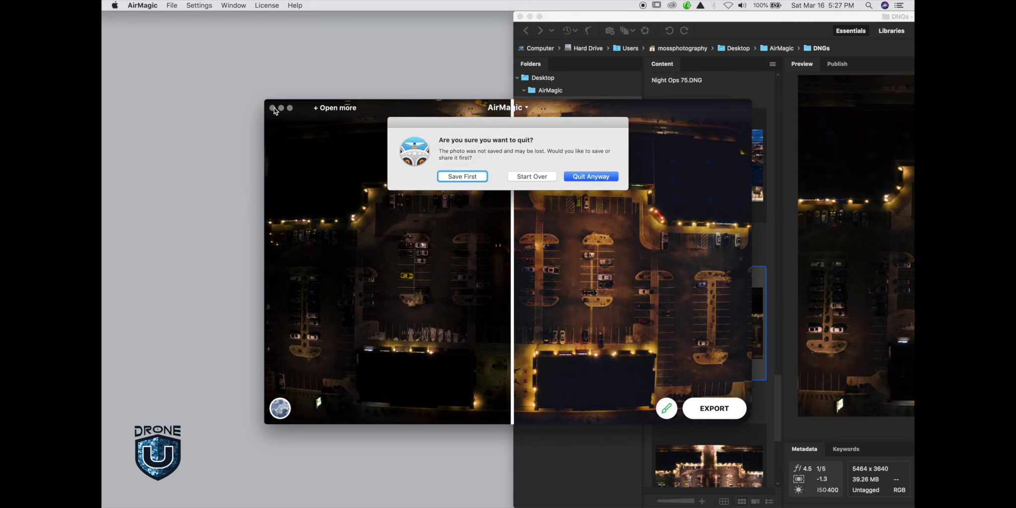
click(462, 176)
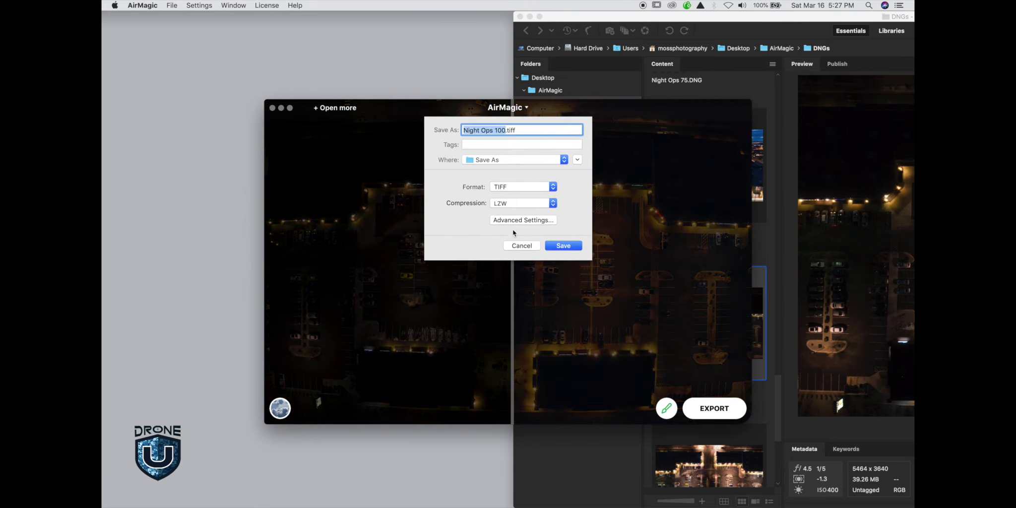
click(521, 245)
click(272, 108)
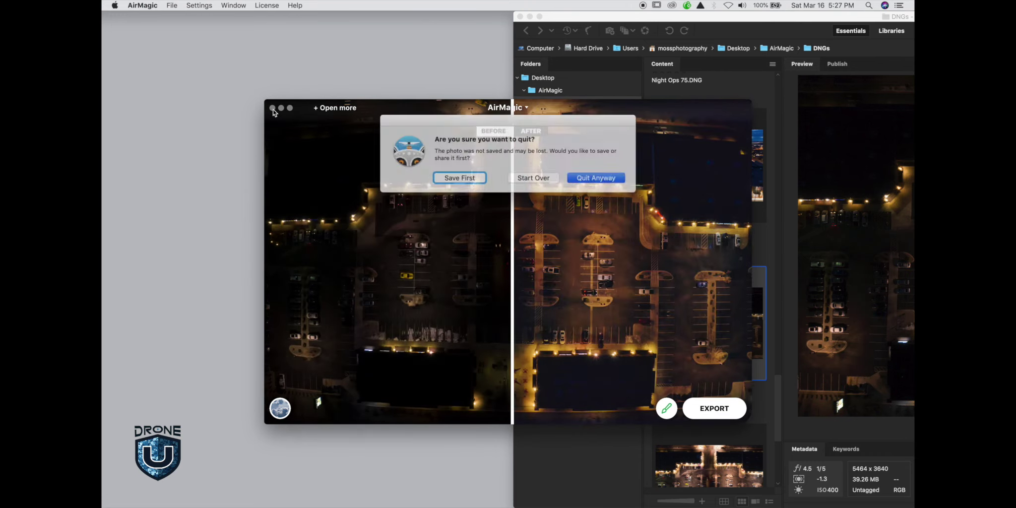
click(535, 177)
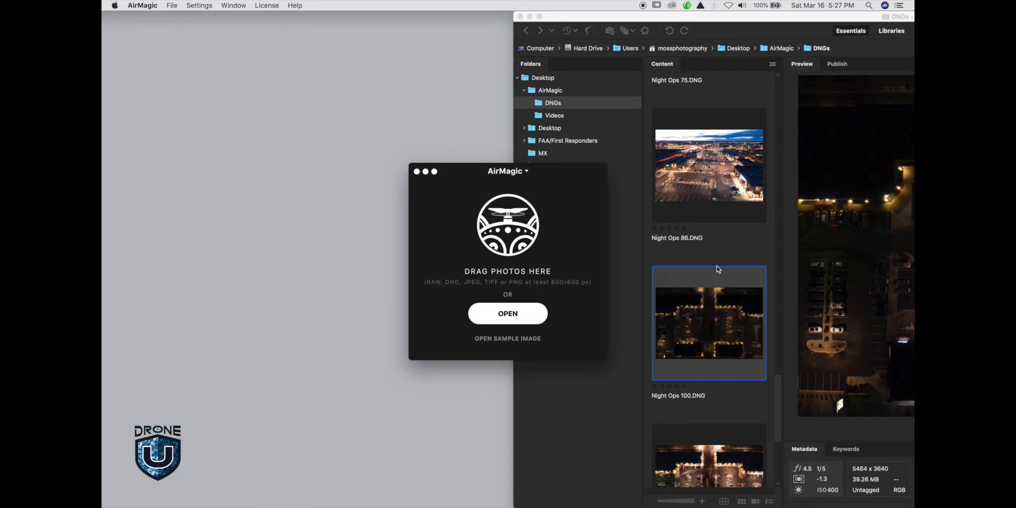
- Switch to Bridge and examine the previews of Night Ops 75.DNG and Night Ops 86.DNG, with the Bridge window moved to show them fully
click(624, 231)
scroll(695, 213, up, 5)
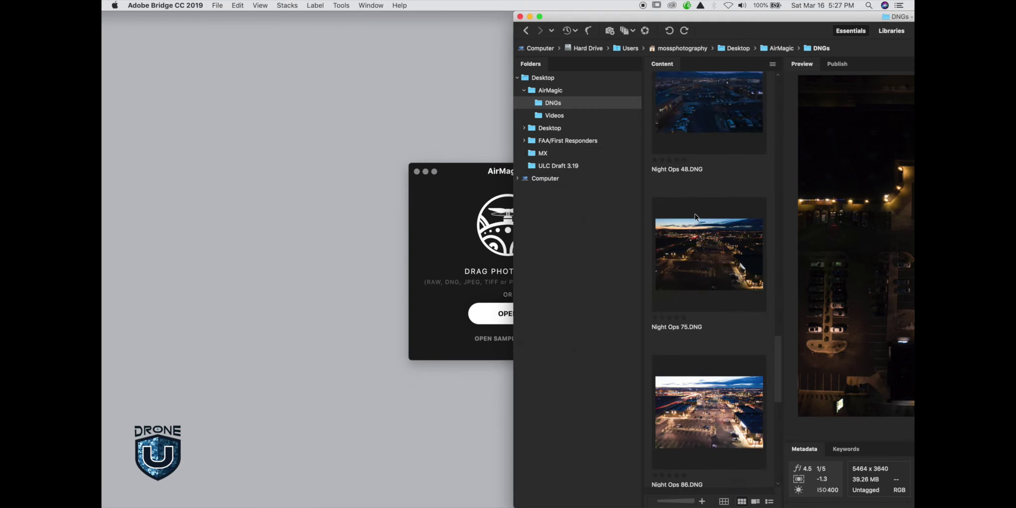
scroll(697, 213, down, 5)
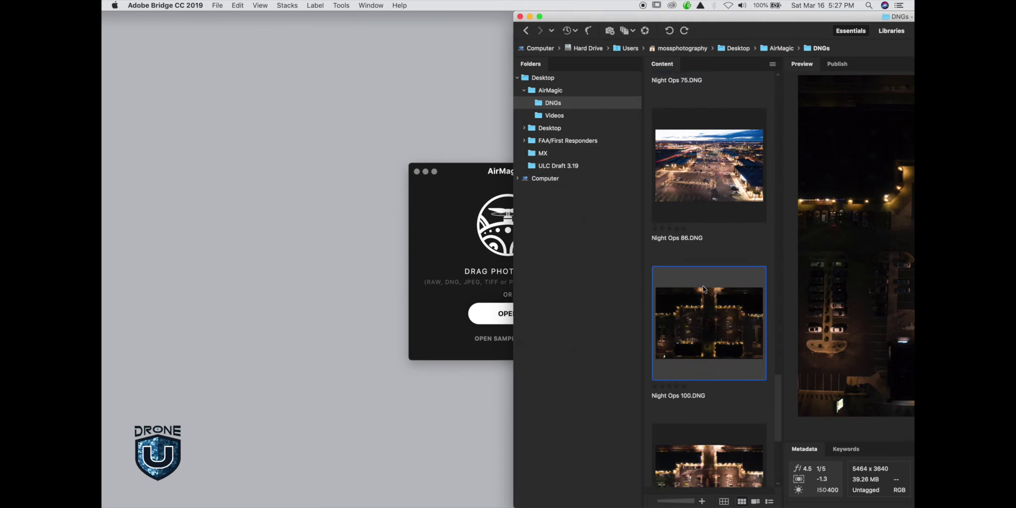
scroll(704, 288, up, 5)
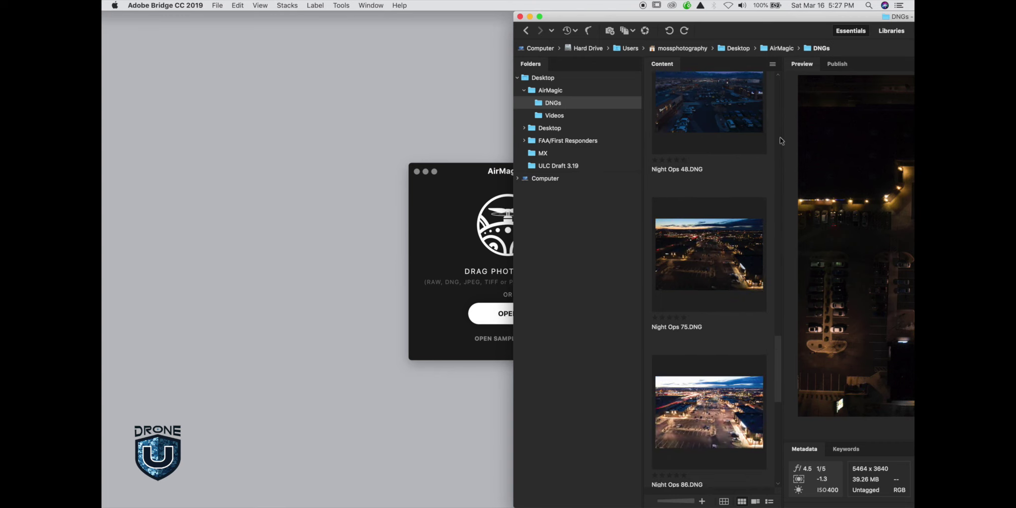
drag(768, 20, 751, 21)
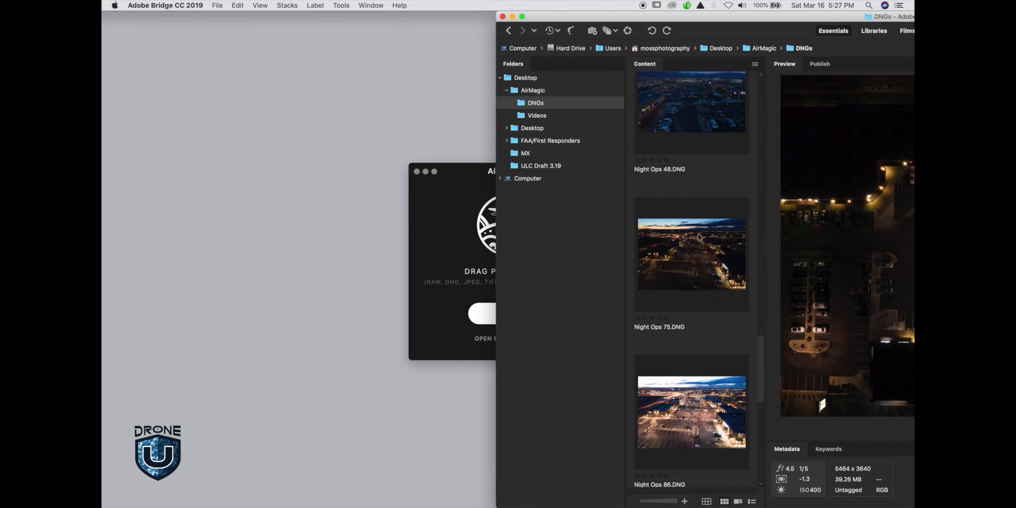
click(692, 270)
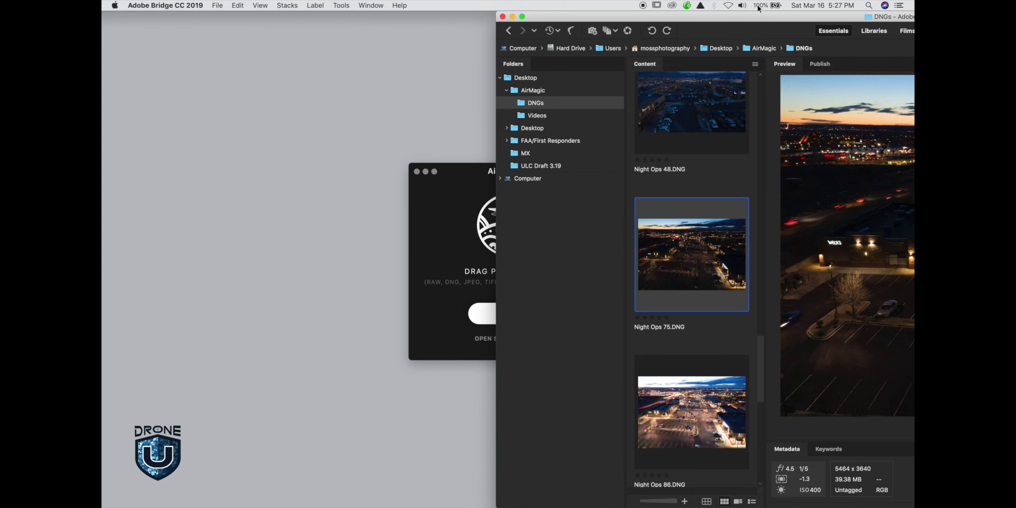
drag(761, 15, 407, 15)
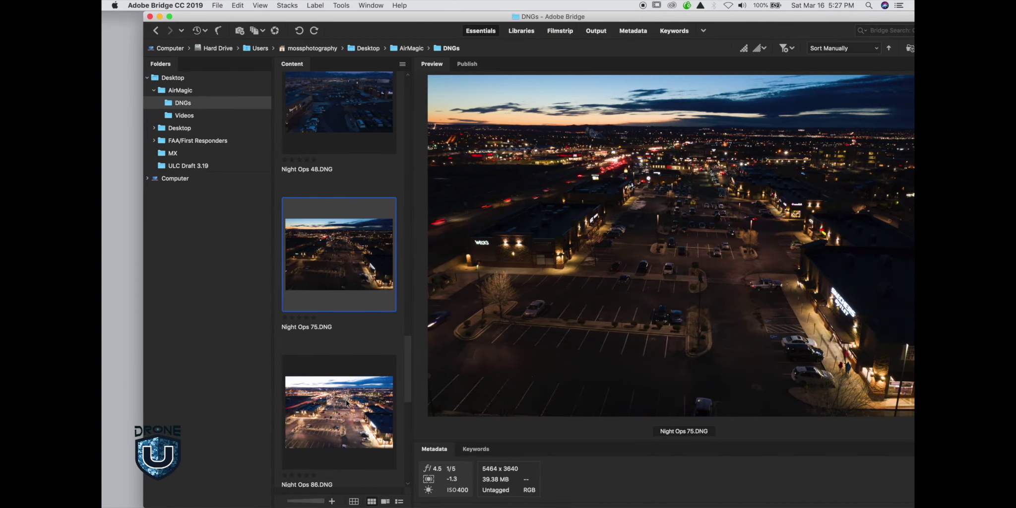
click(345, 418)
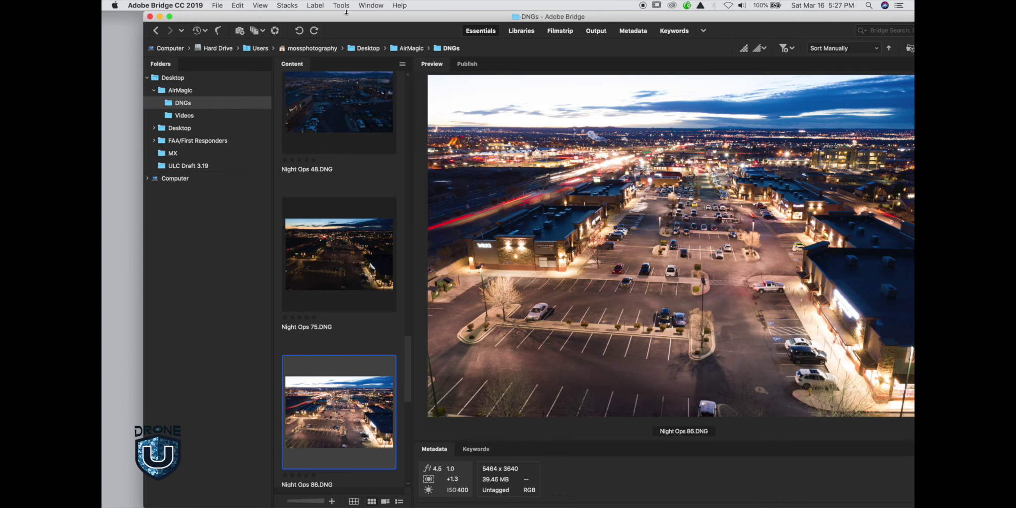
- Arrange Bridge and AirMagic side by side and load Night Ops 75.DNG and Night Ops 86.DNG together from Bridge into AirMagic
drag(346, 14, 693, 15)
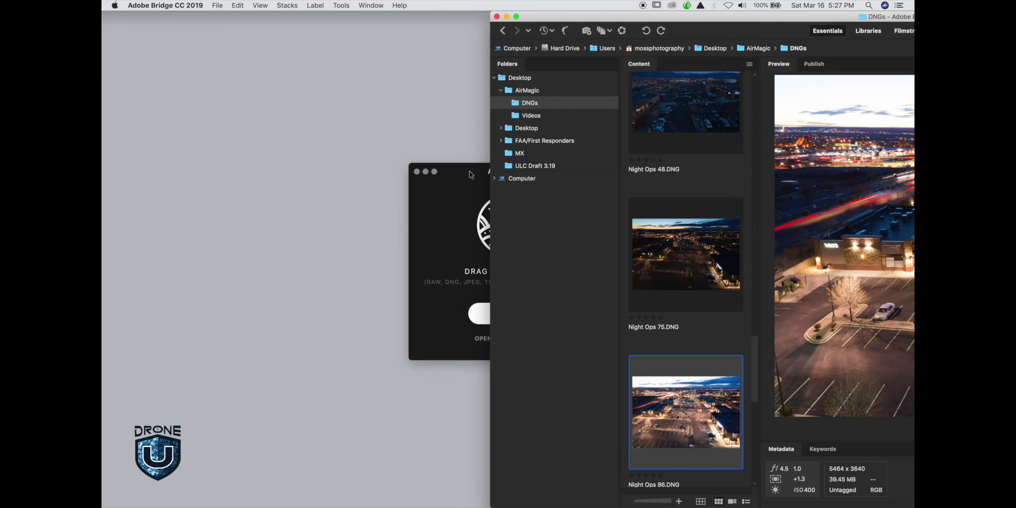
drag(470, 173, 253, 126)
click(699, 252)
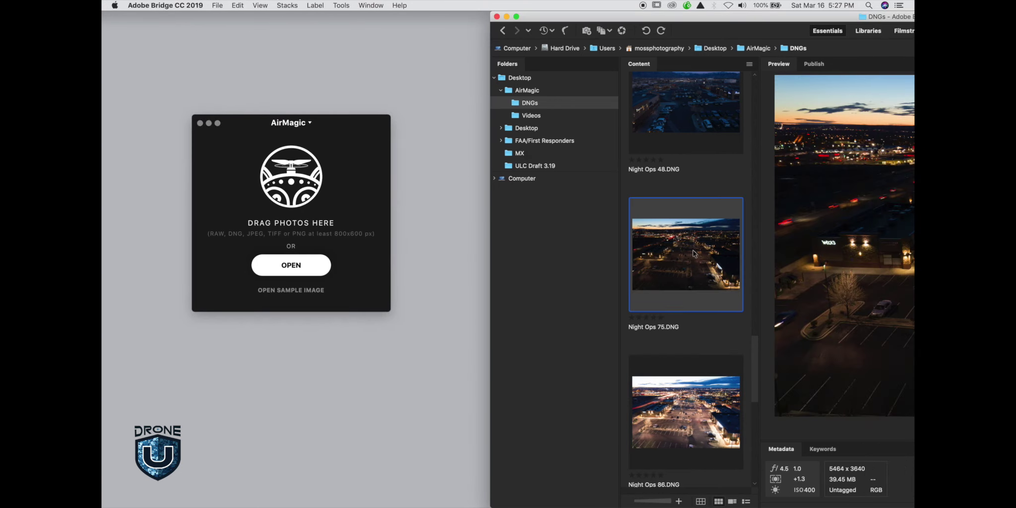
shift+click(684, 390)
drag(678, 264, 301, 205)
click(402, 254)
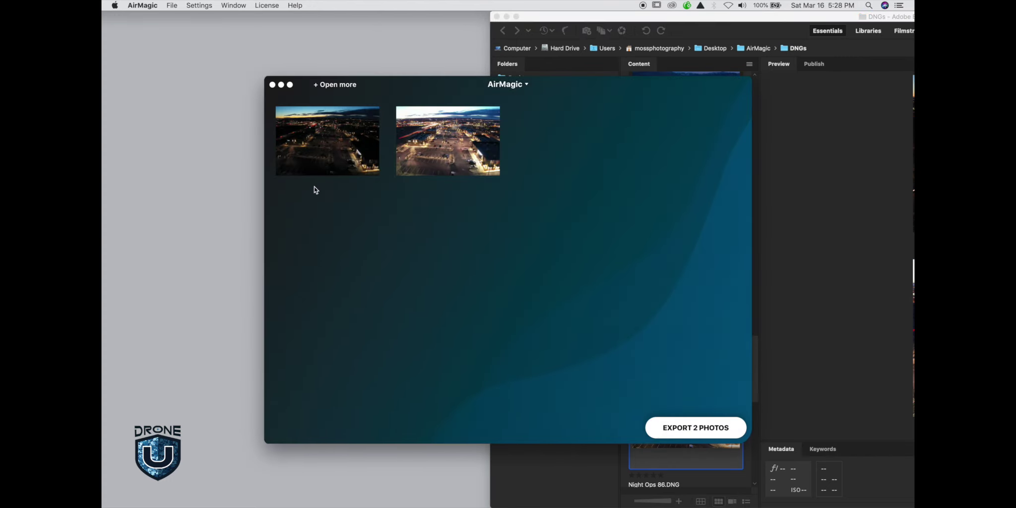
- Open the darker Night Ops 75 photo, compare its enhancement with the original across the whole frame, and close it
click(331, 150)
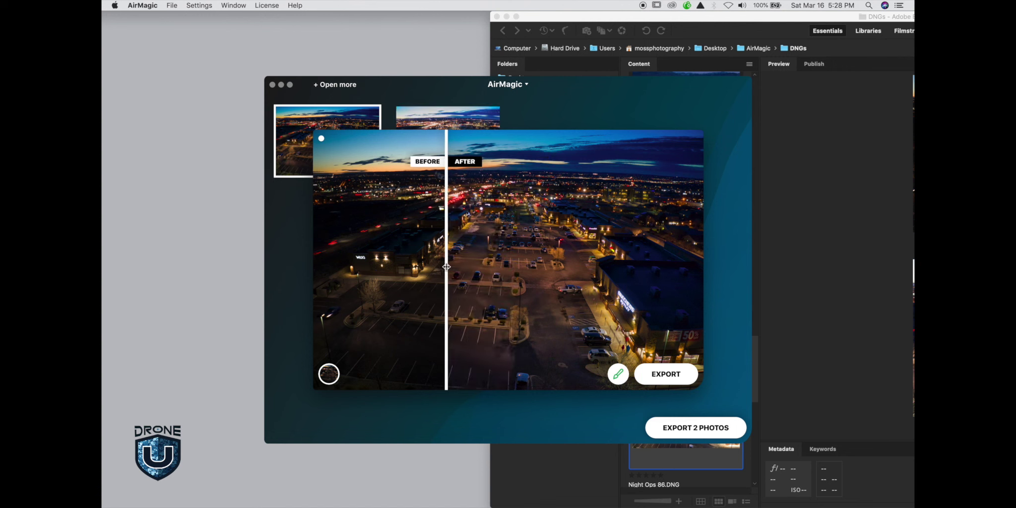
drag(447, 266, 703, 266)
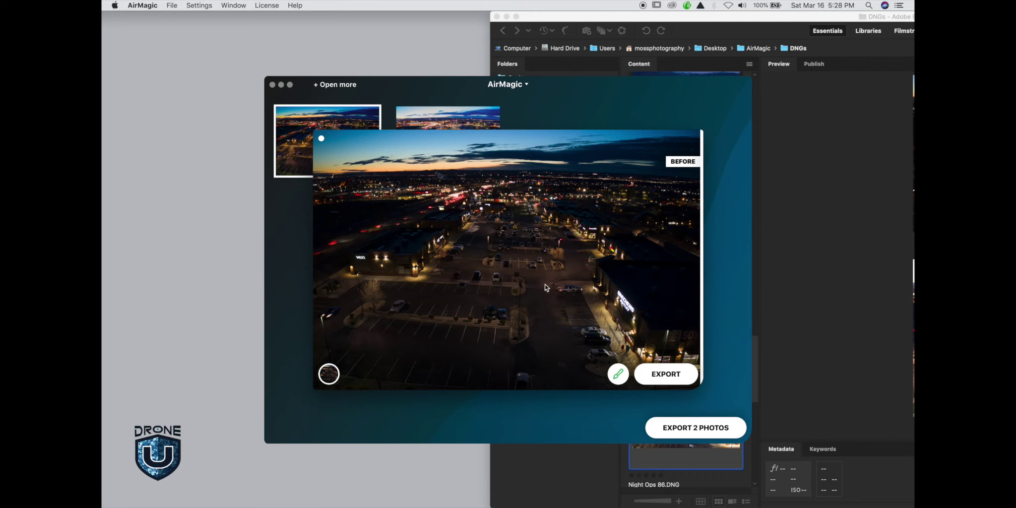
drag(701, 268, 334, 279)
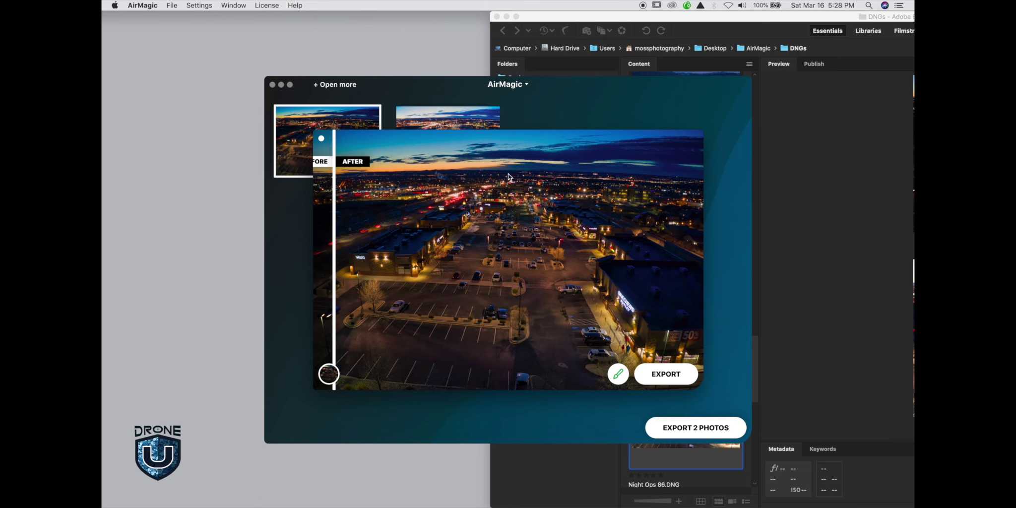
drag(335, 245, 679, 226)
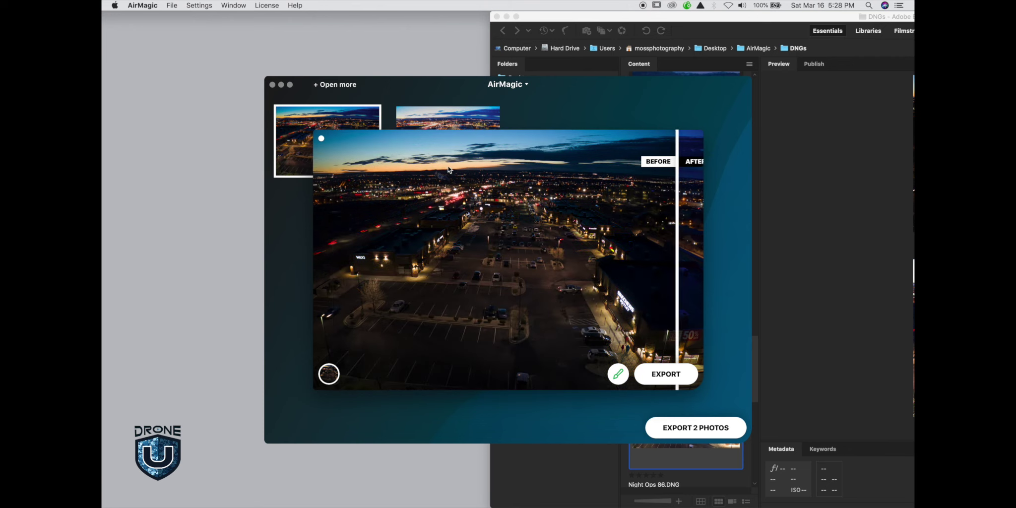
drag(680, 207, 304, 218)
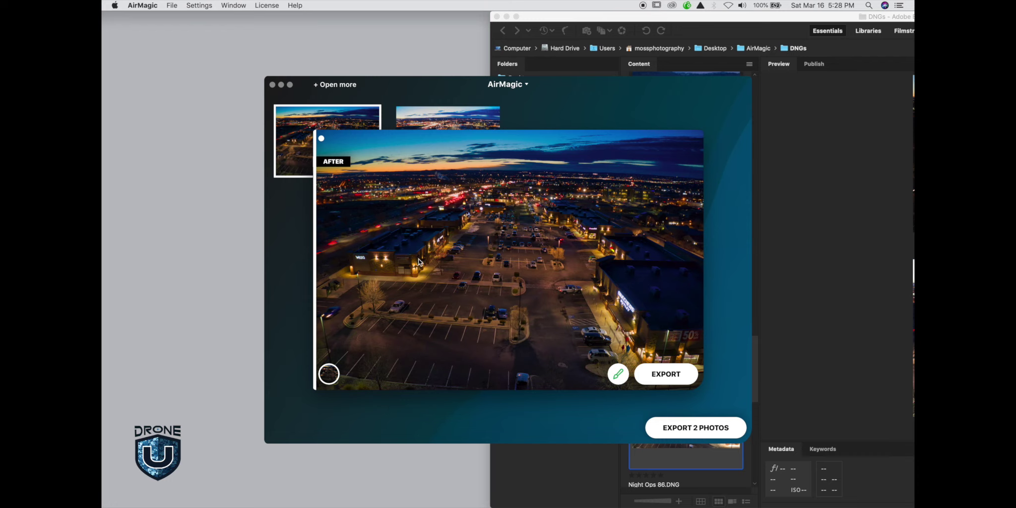
drag(314, 262, 303, 228)
drag(315, 269, 389, 257)
click(321, 138)
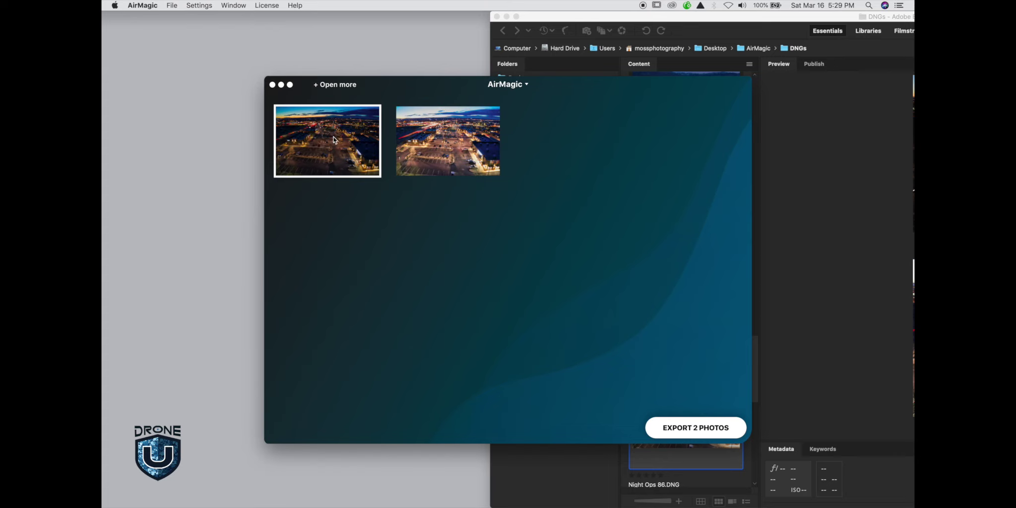
- Open the brighter Night Ops 86 photo, compare the sky, buildings and parking lot before and after enhancement, and close it
click(450, 140)
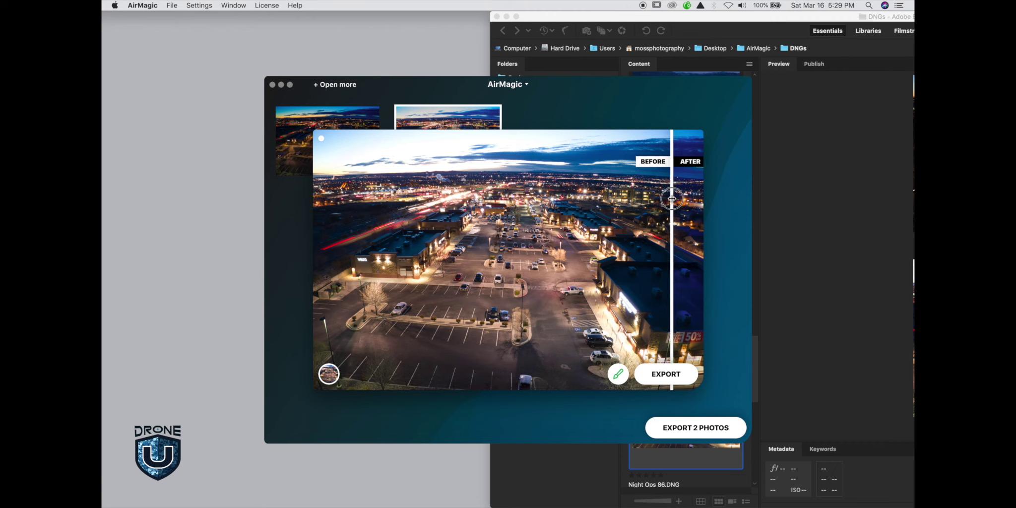
drag(613, 194, 390, 189)
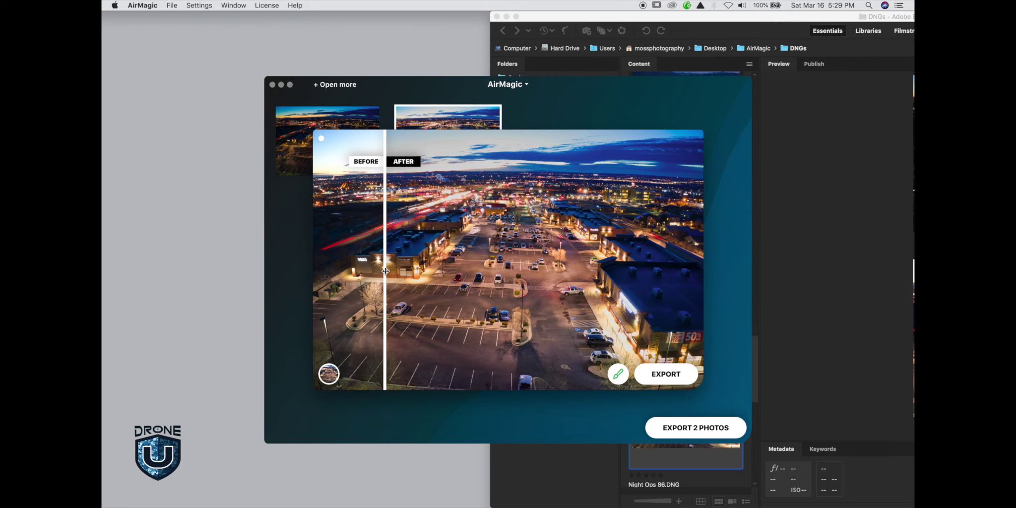
click(240, 5)
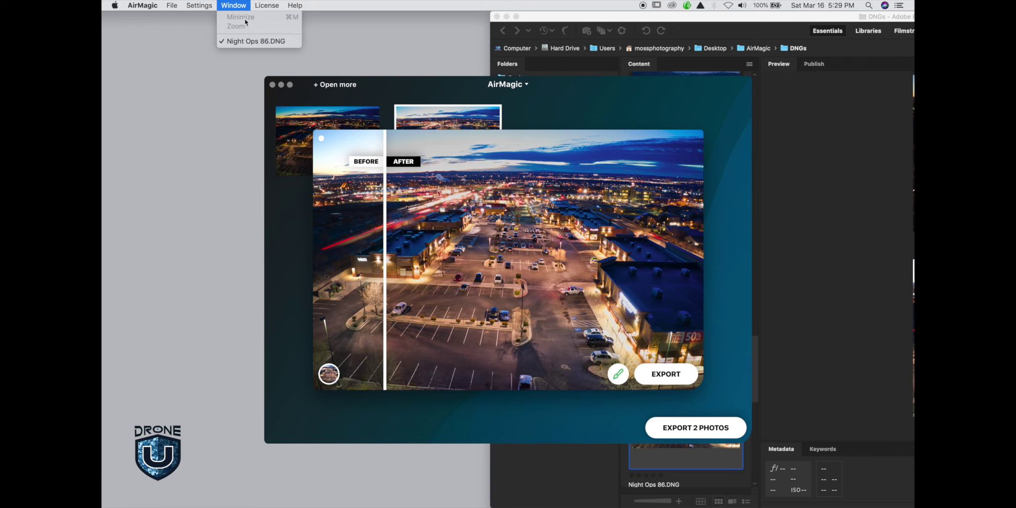
click(243, 3)
drag(385, 266, 411, 269)
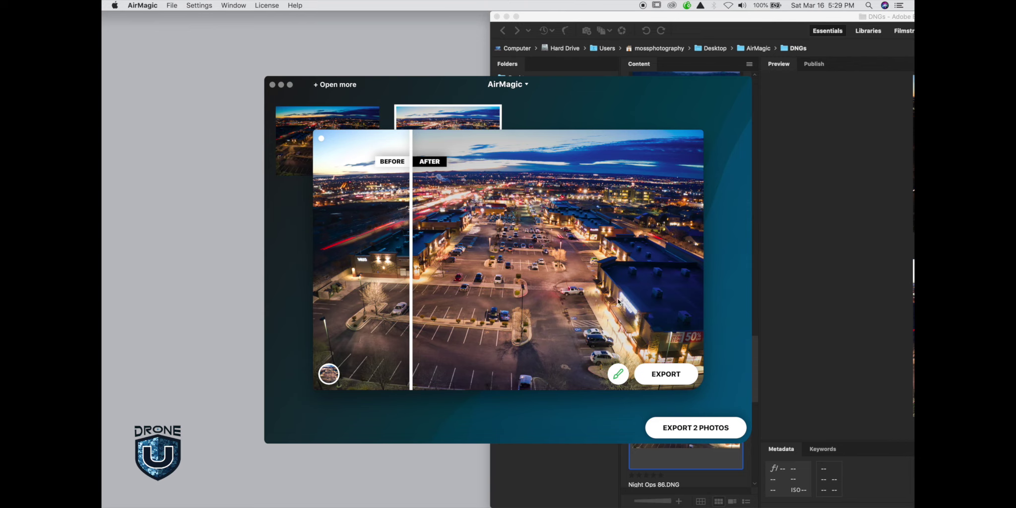
drag(412, 243, 441, 224)
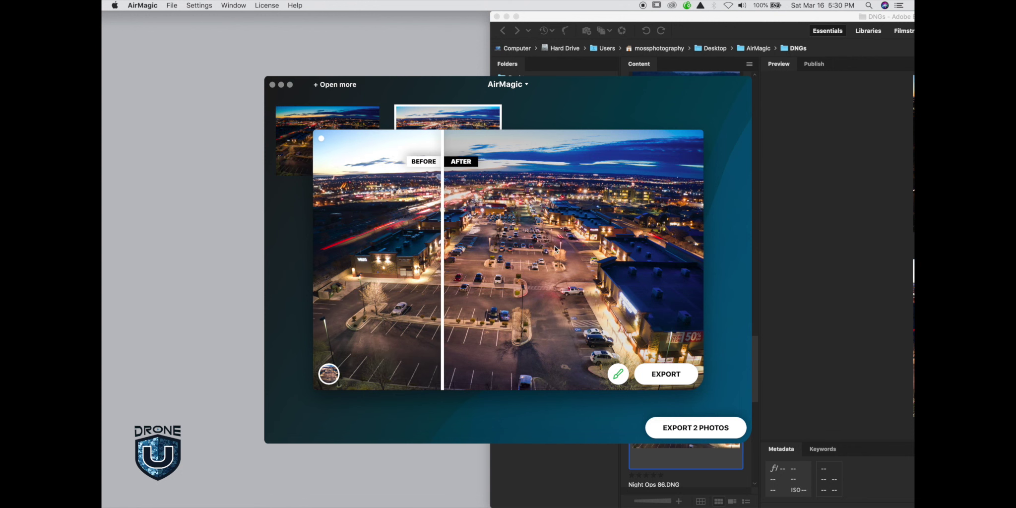
drag(442, 280, 432, 243)
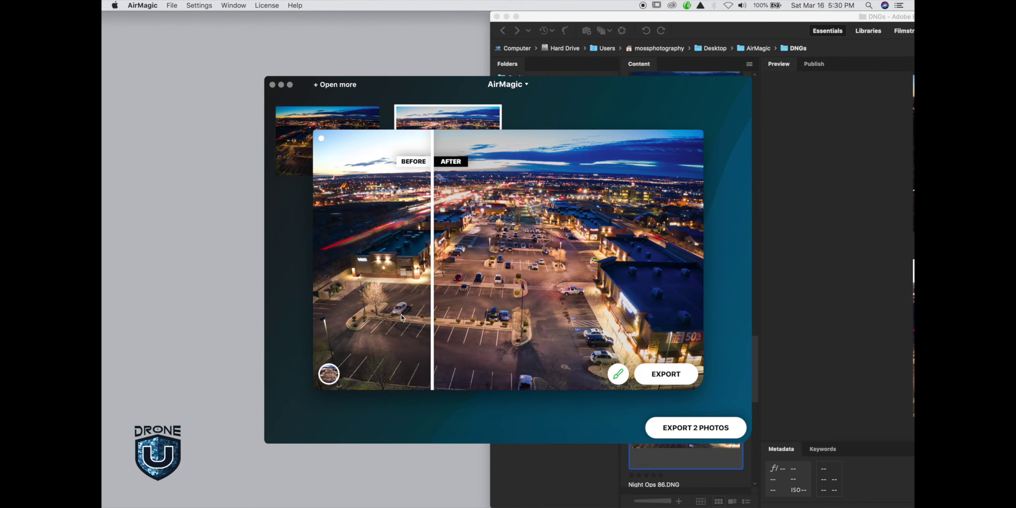
drag(432, 290, 491, 264)
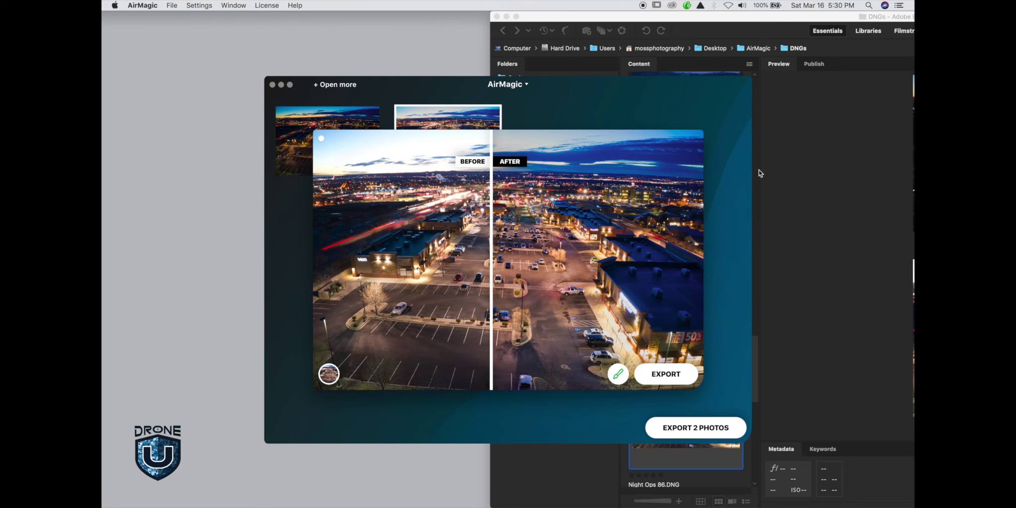
drag(491, 209, 374, 195)
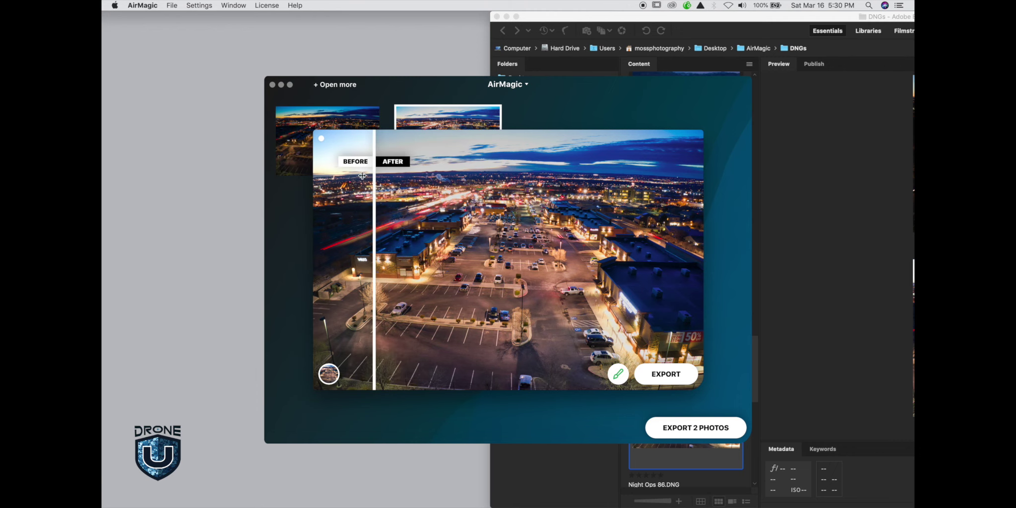
click(321, 139)
- Reopen the Night Ops 75 photo with mostly the enhanced version in view and begin exporting it as a file
click(325, 142)
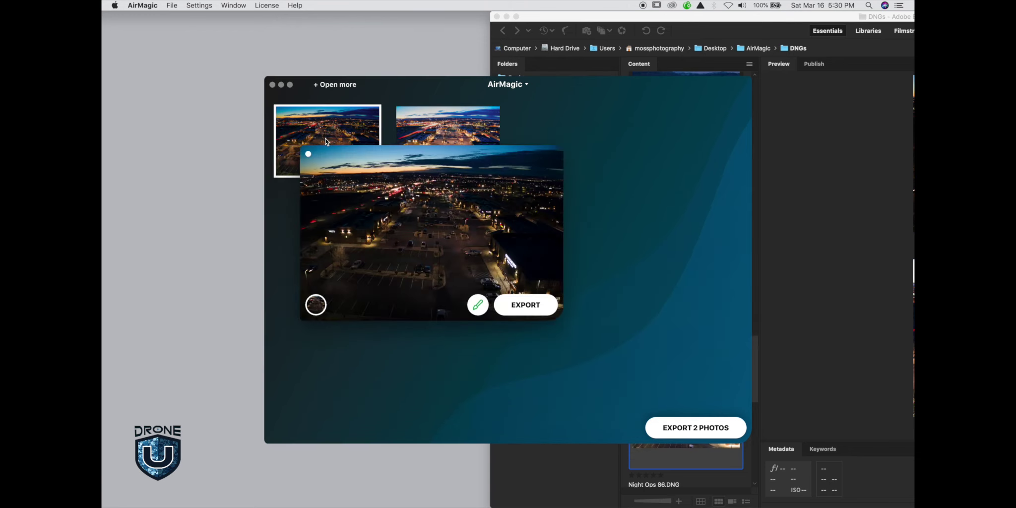
mouse_move(447, 265)
mouse_down()
mouse_move(655, 251)
mouse_move(356, 238)
mouse_move(370, 242)
mouse_move(342, 231)
mouse_move(618, 228)
mouse_move(414, 227)
mouse_move(517, 234)
mouse_move(359, 236)
mouse_move(628, 218)
mouse_move(422, 232)
mouse_move(639, 236)
mouse_move(346, 258)
mouse_move(579, 257)
mouse_move(348, 266)
mouse_up()
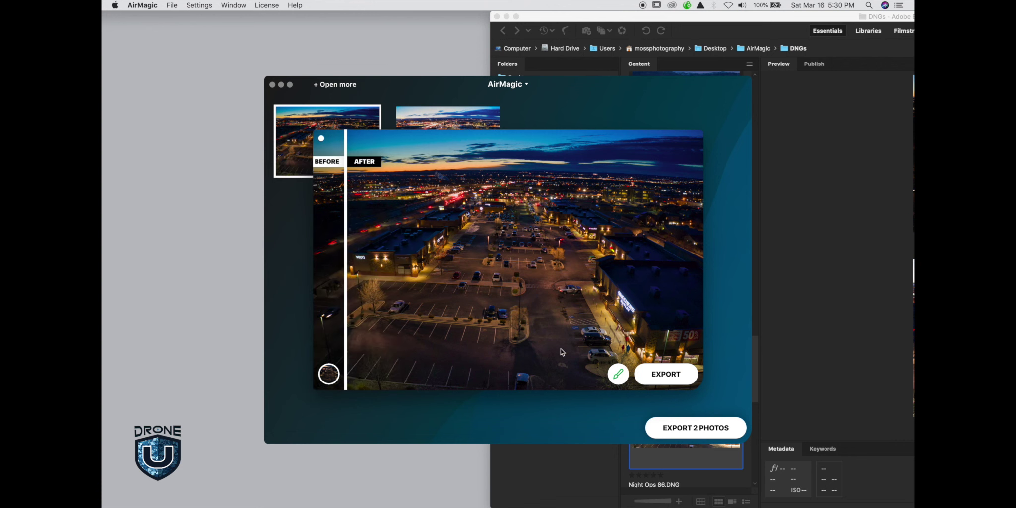
click(667, 377)
click(609, 313)
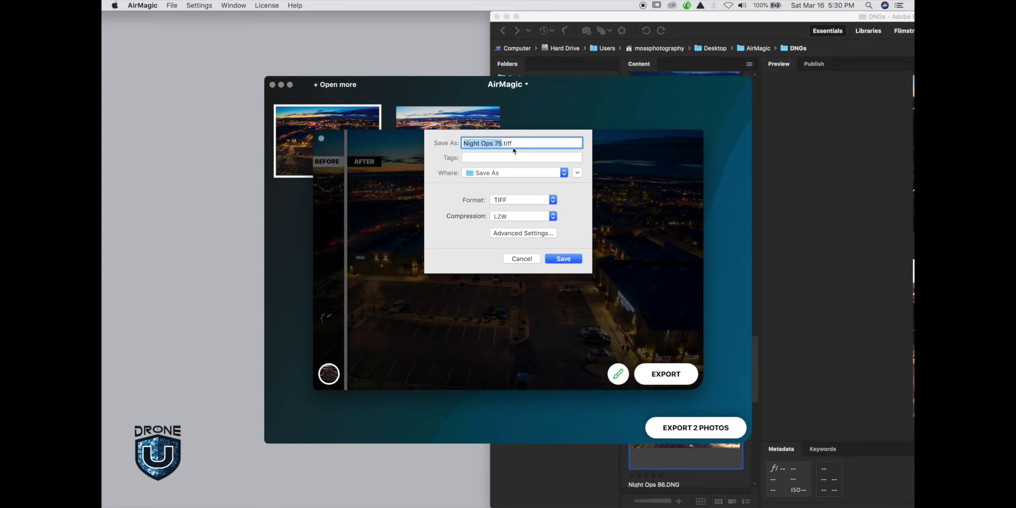
- Choose the Save As folder in the advanced export settings and export Night Ops 75 as an uncompressed 16-bit TIFF in Adobe RGB
click(524, 233)
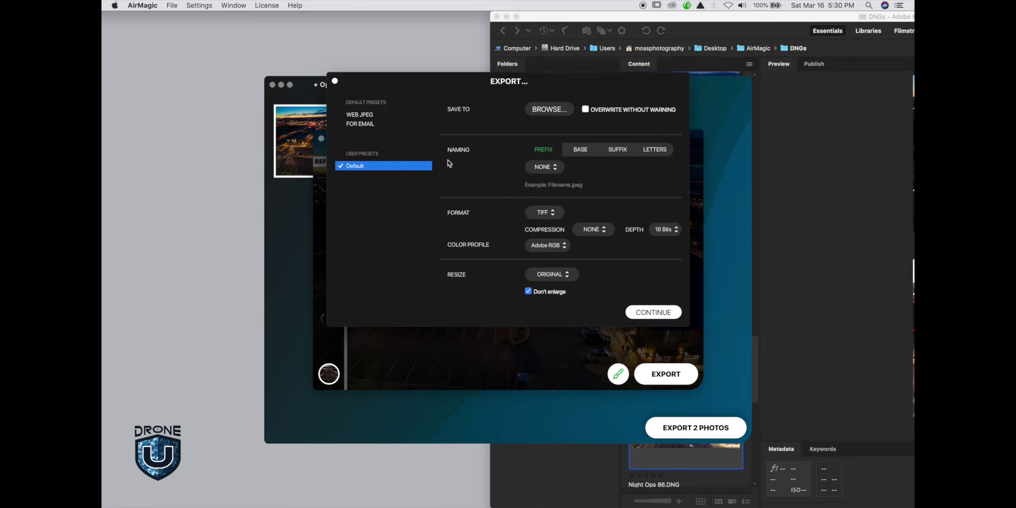
click(561, 114)
click(349, 125)
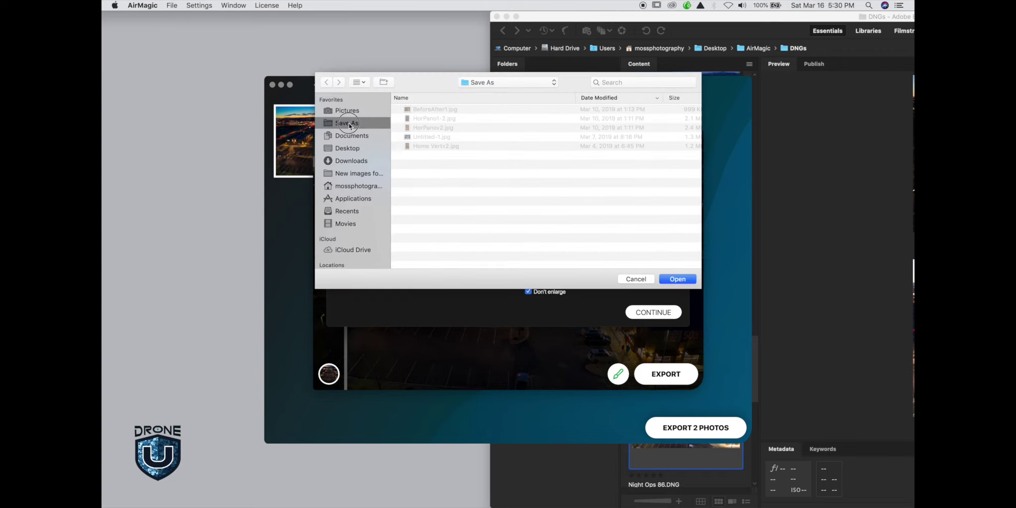
click(678, 278)
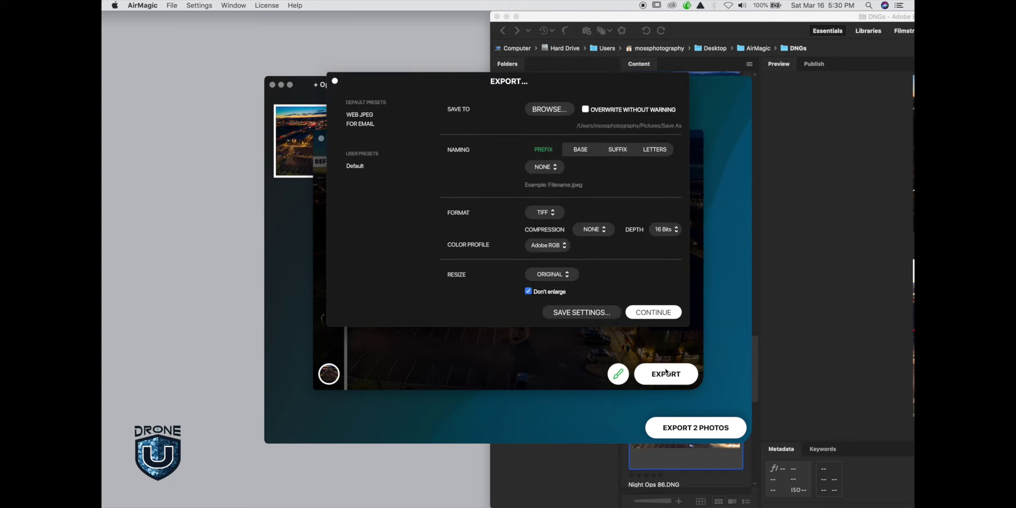
click(656, 312)
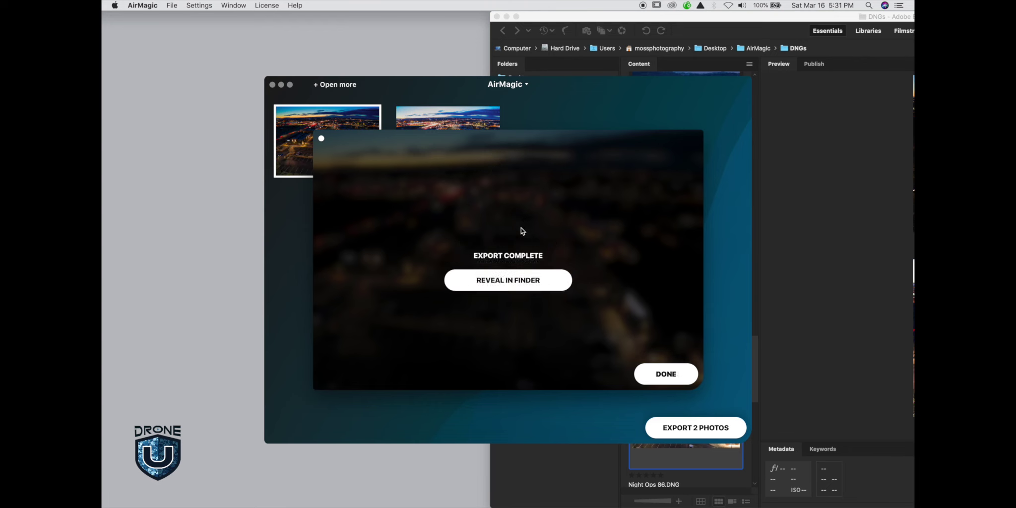
- Close the finished Night Ops 75 export, switch to Adobe Bridge and bring its window back into full view
click(665, 377)
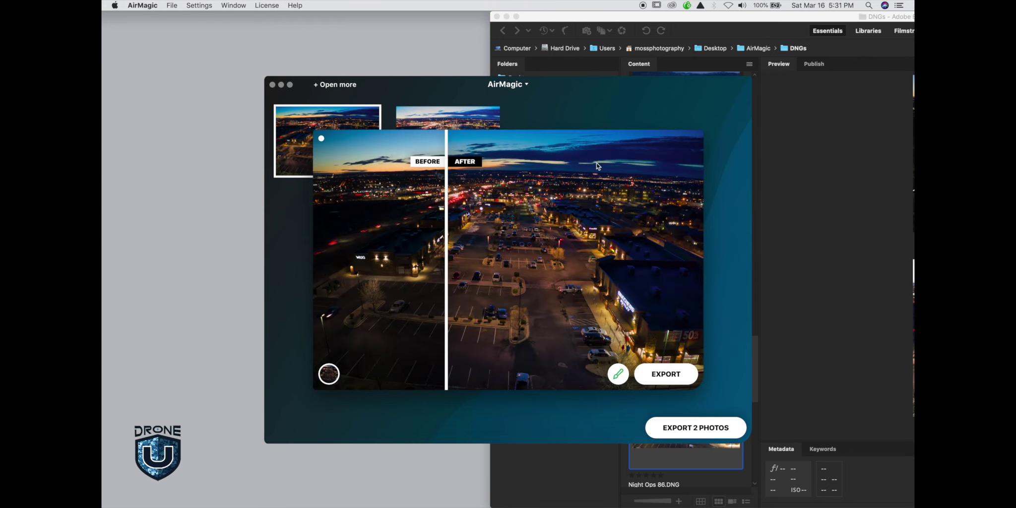
click(716, 21)
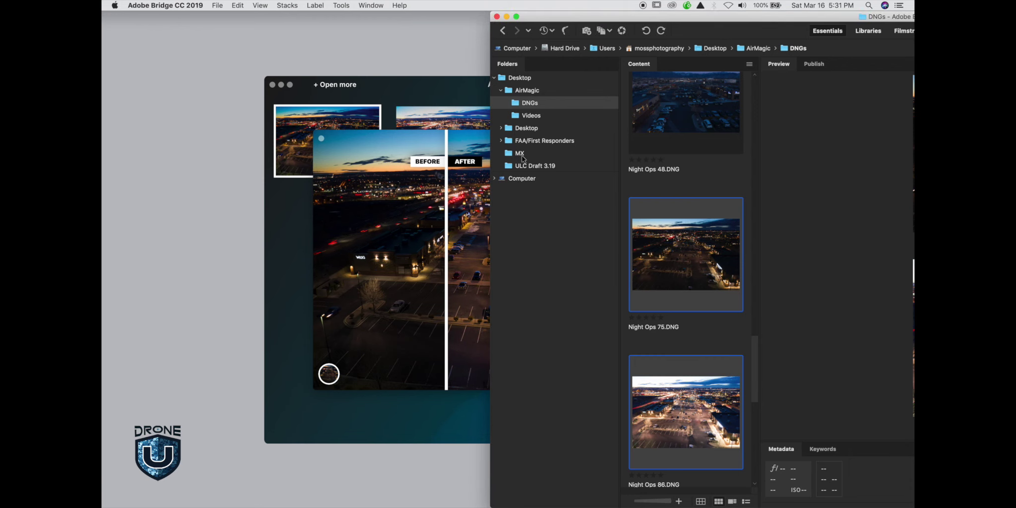
double_click(612, 18)
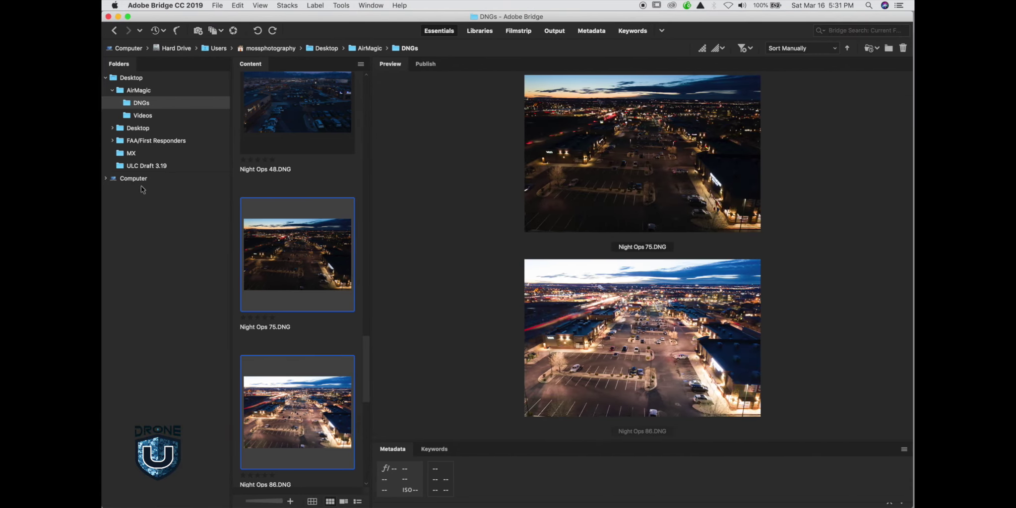
- Browse through the hard drive's user folder to the Save As folder in Pictures and open Night Ops 75.tiff in Photoshop
click(106, 179)
click(112, 191)
click(119, 304)
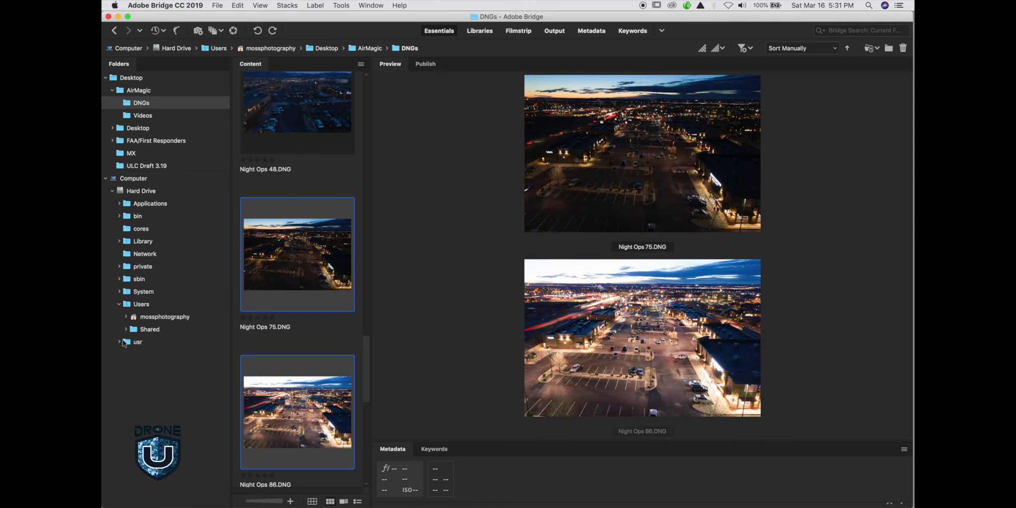
click(125, 317)
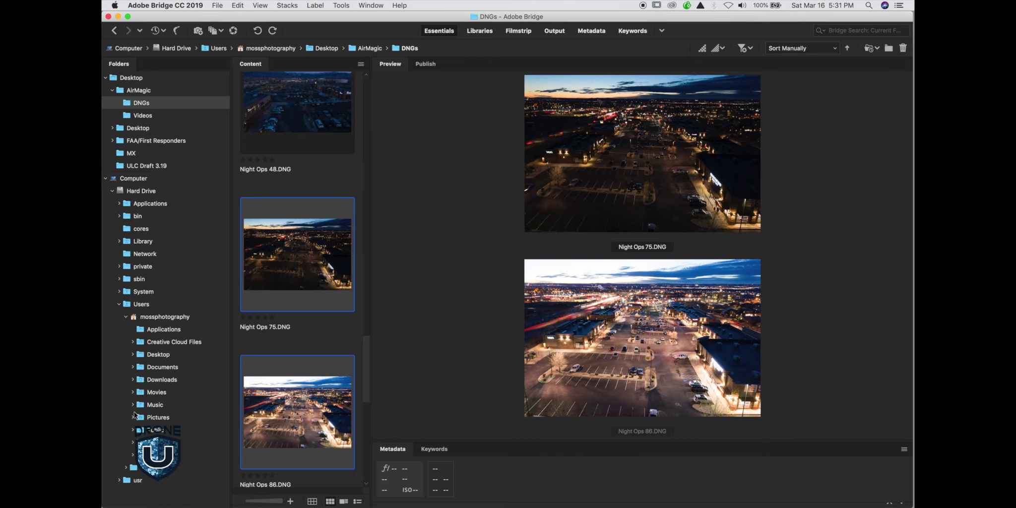
click(133, 418)
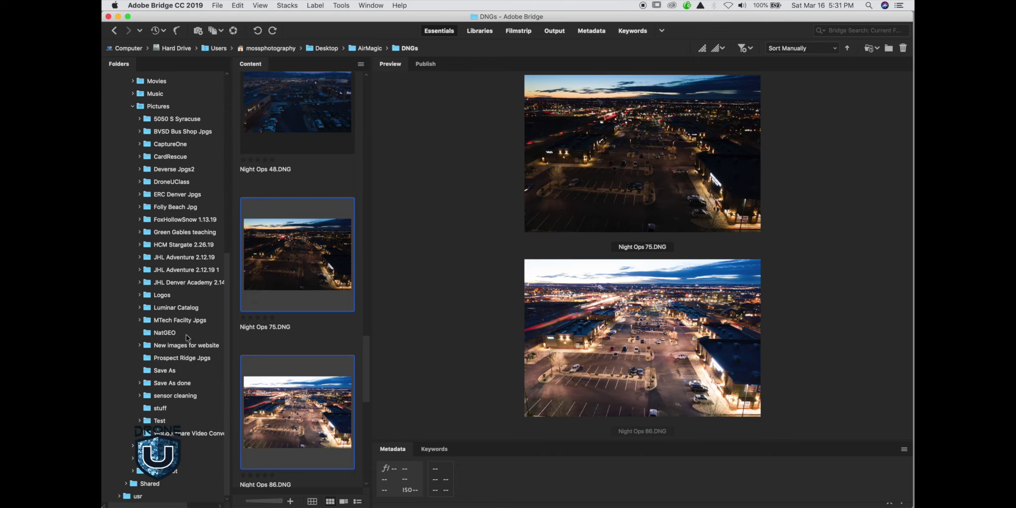
click(171, 371)
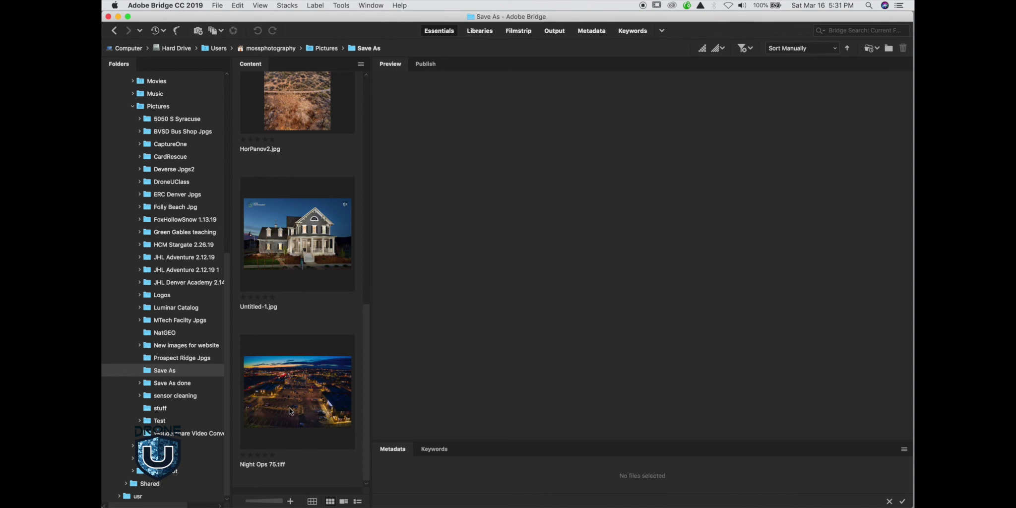
click(291, 411)
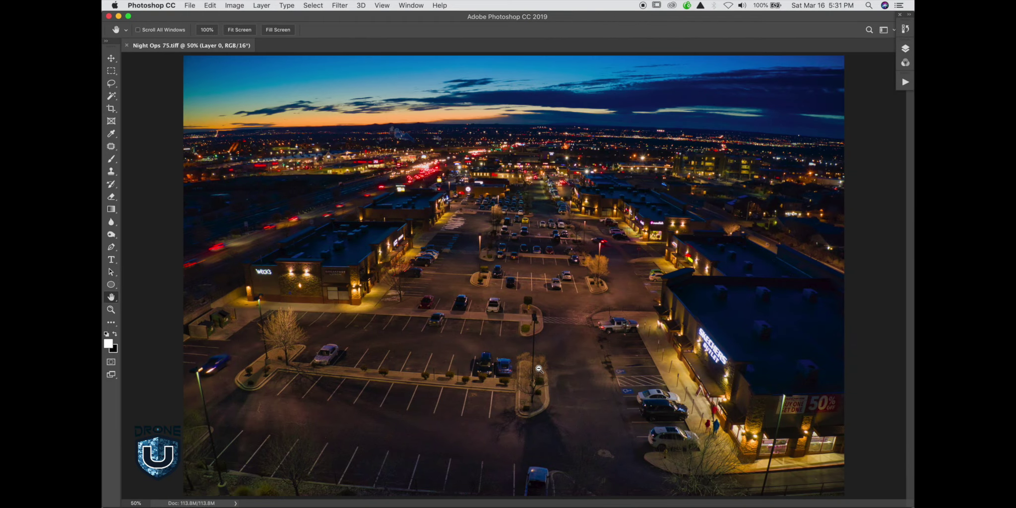
- Examine the Weck's building, parking lot and Skechers storefront of the exported TIFF at 100%
click(540, 369)
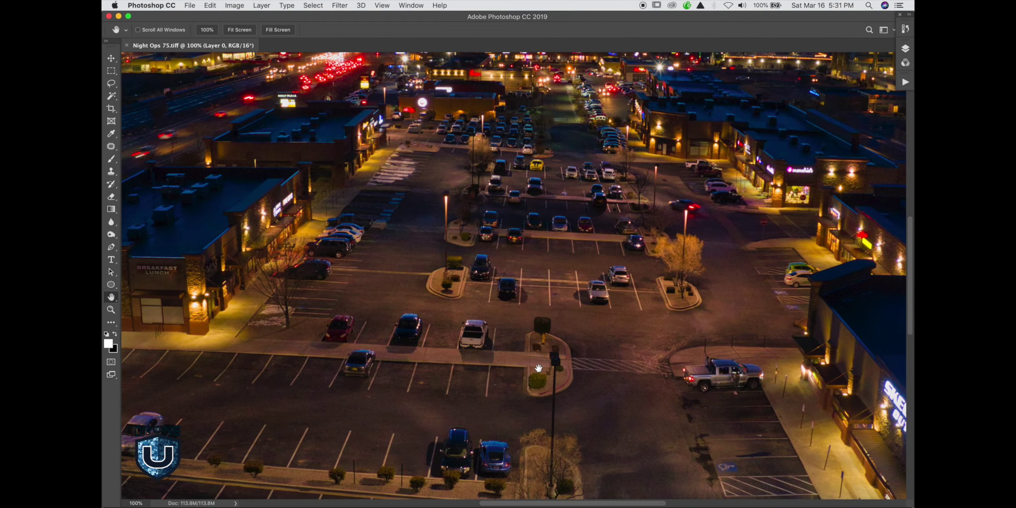
drag(399, 290, 591, 277)
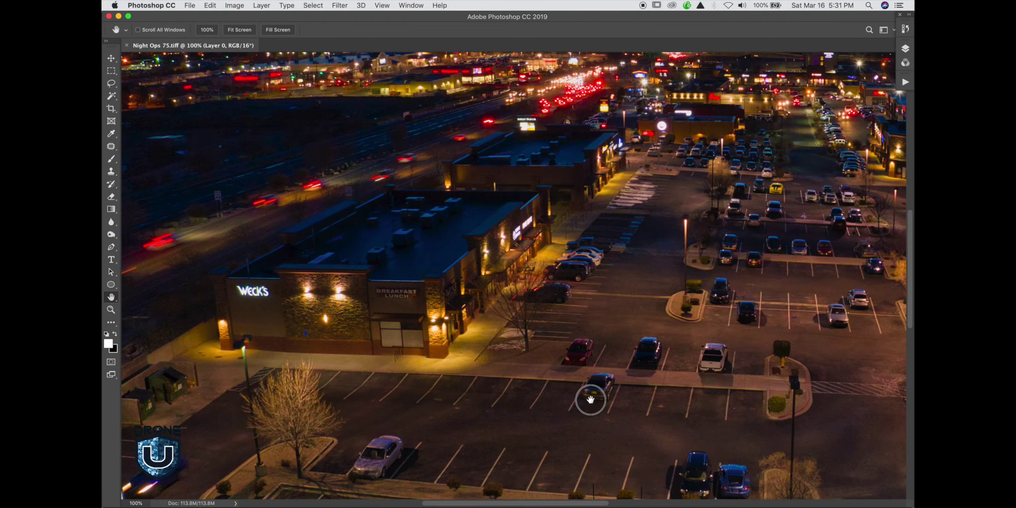
drag(592, 399, 369, 233)
drag(692, 356, 673, 352)
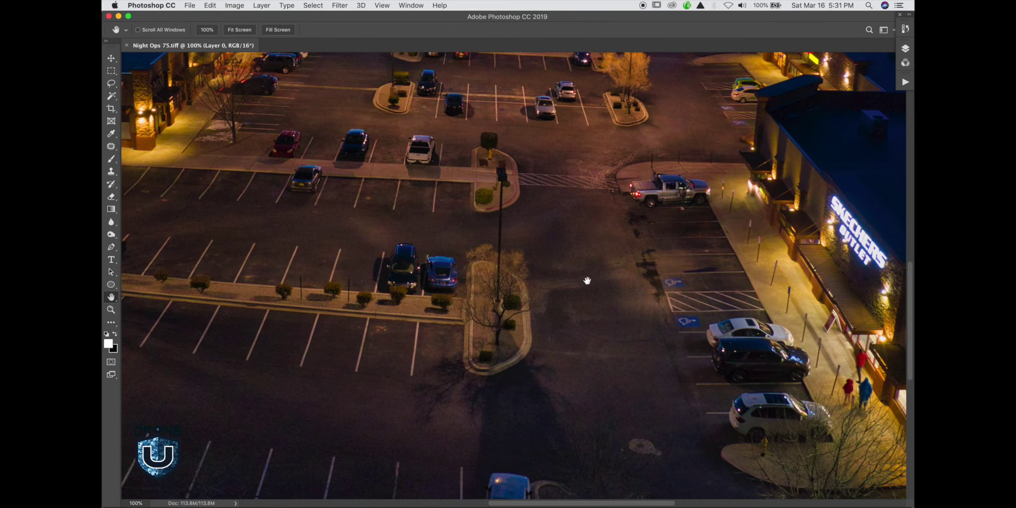
drag(587, 281, 544, 272)
drag(607, 287, 602, 333)
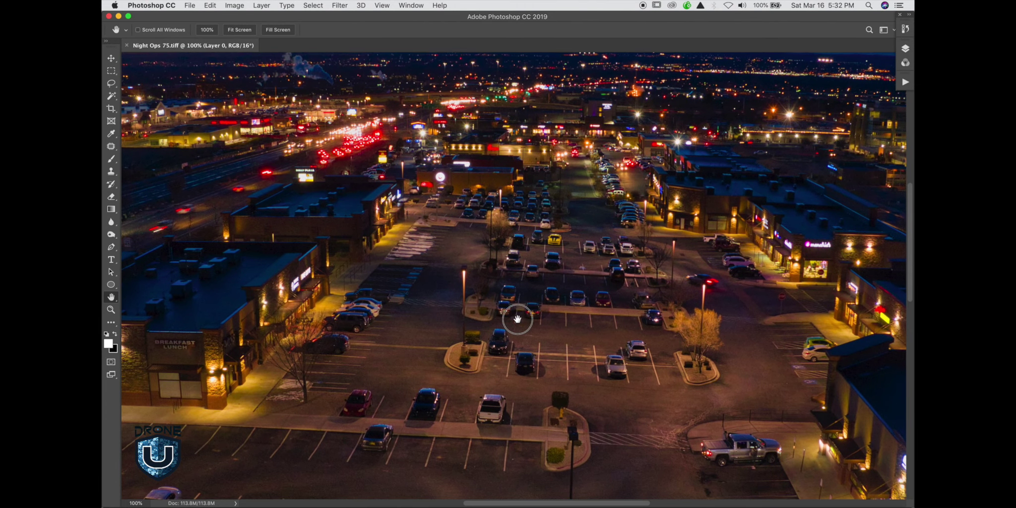
- Examine the sky, horizon, traffic lights and storefronts of the exported TIFF at 100%, ending with the whole image fitted to the screen
drag(517, 291, 567, 358)
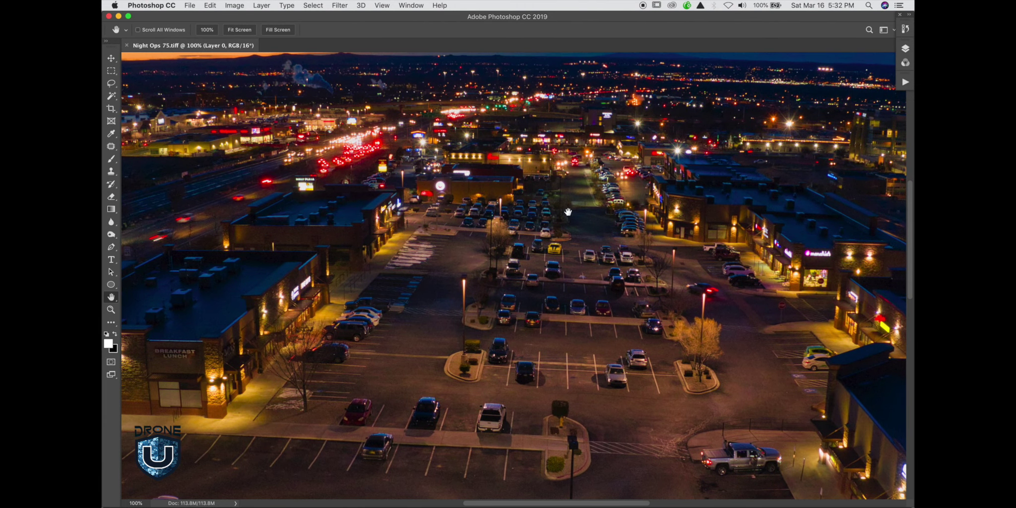
drag(568, 212, 563, 390)
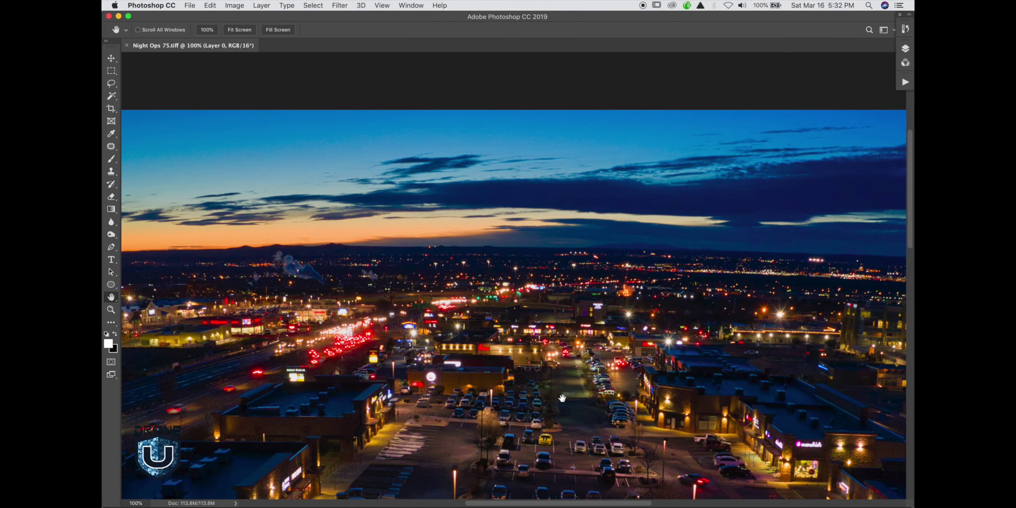
drag(296, 211, 390, 171)
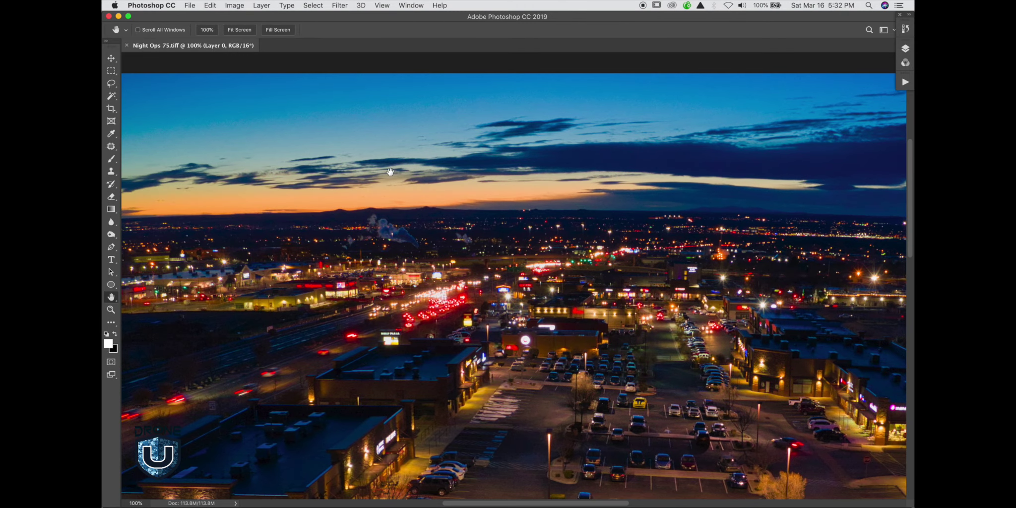
drag(432, 303, 489, 290)
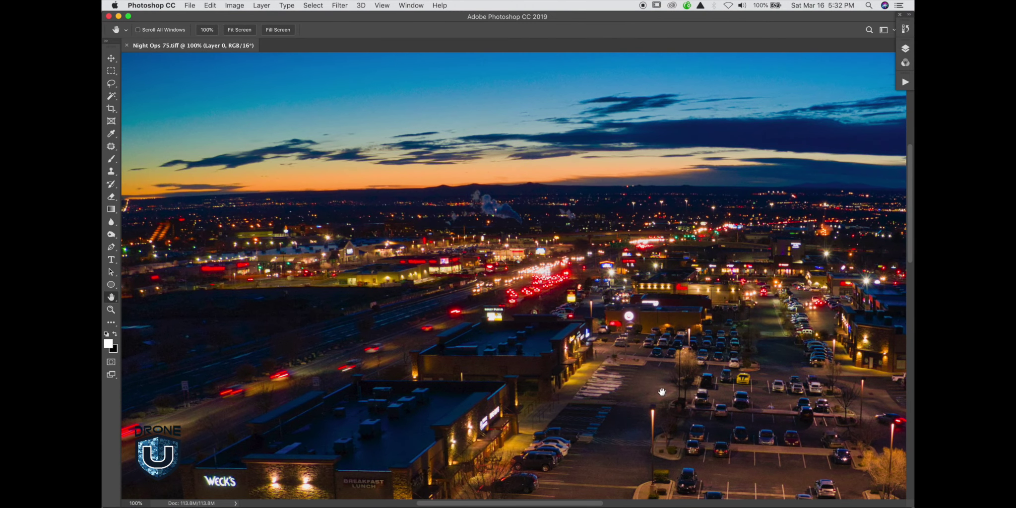
drag(661, 392, 510, 309)
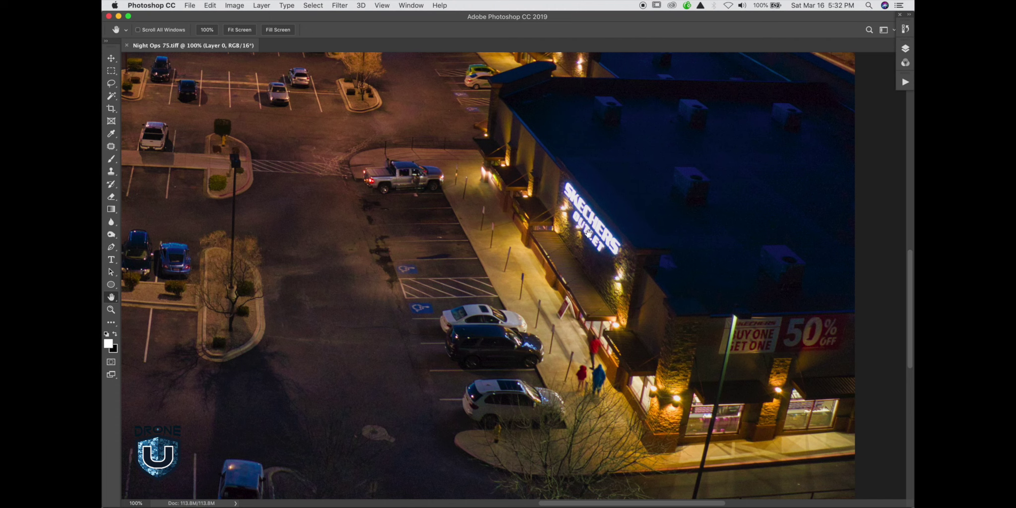
drag(401, 196, 497, 295)
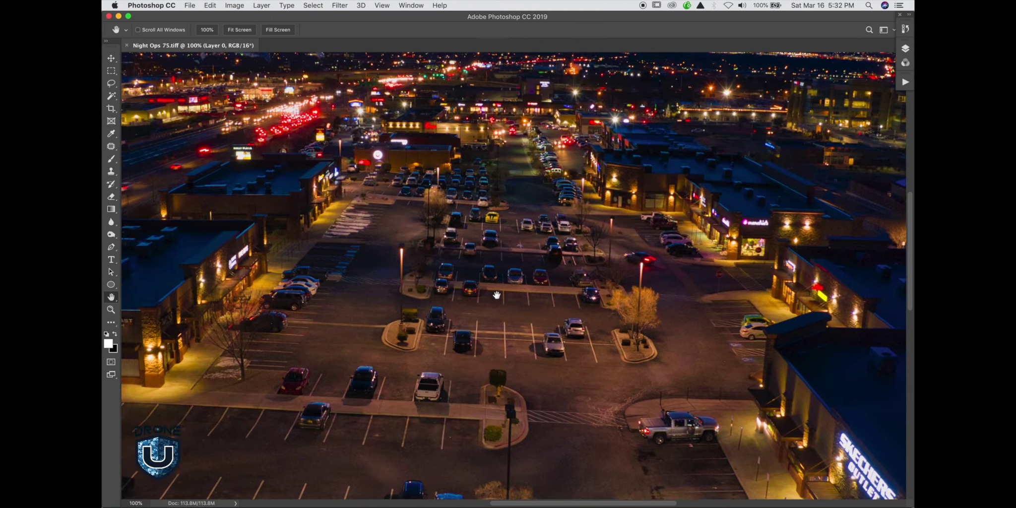
key(super+0)
- Switch back to Bridge, move its window aside to reveal AirMagic, and close the Night Ops 75 before/after preview
key(super+Tab)
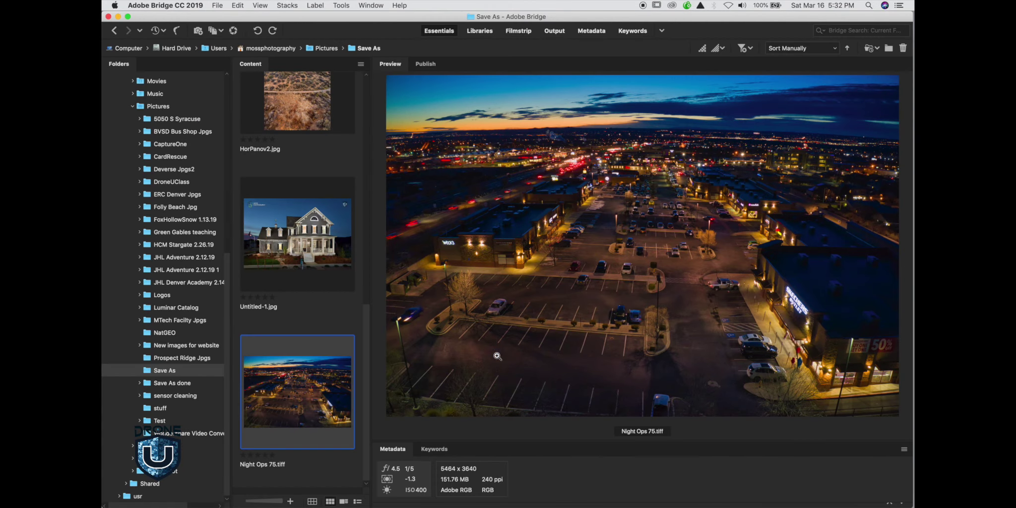
drag(293, 19, 883, 17)
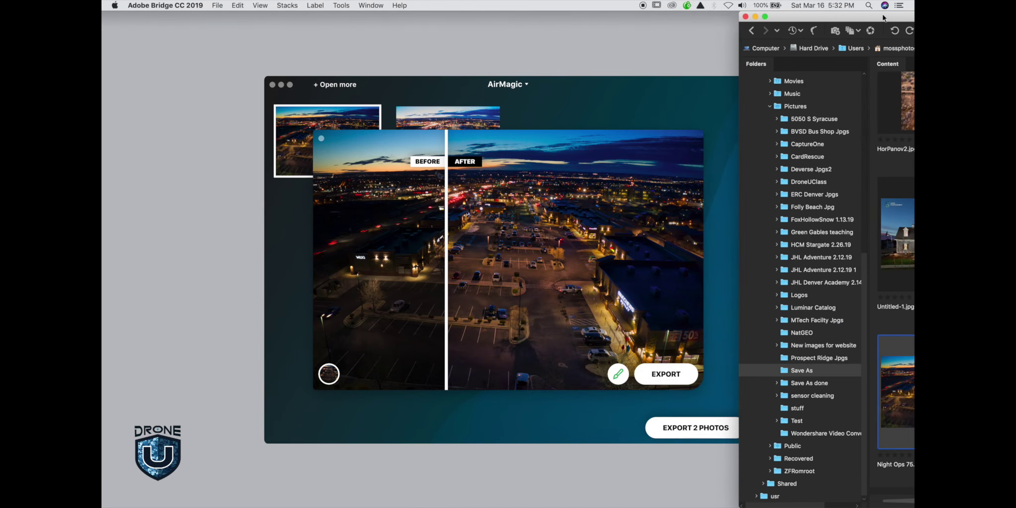
click(617, 82)
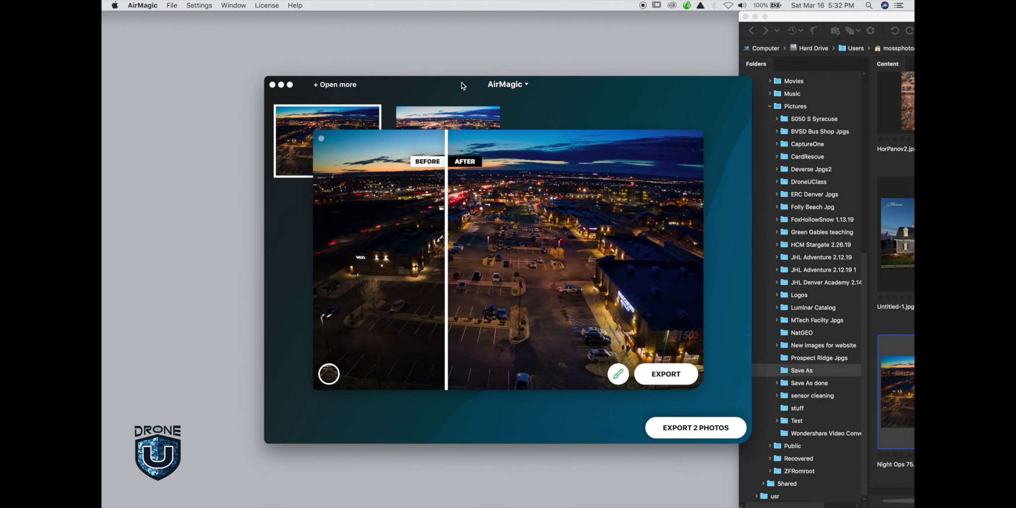
drag(460, 86, 352, 74)
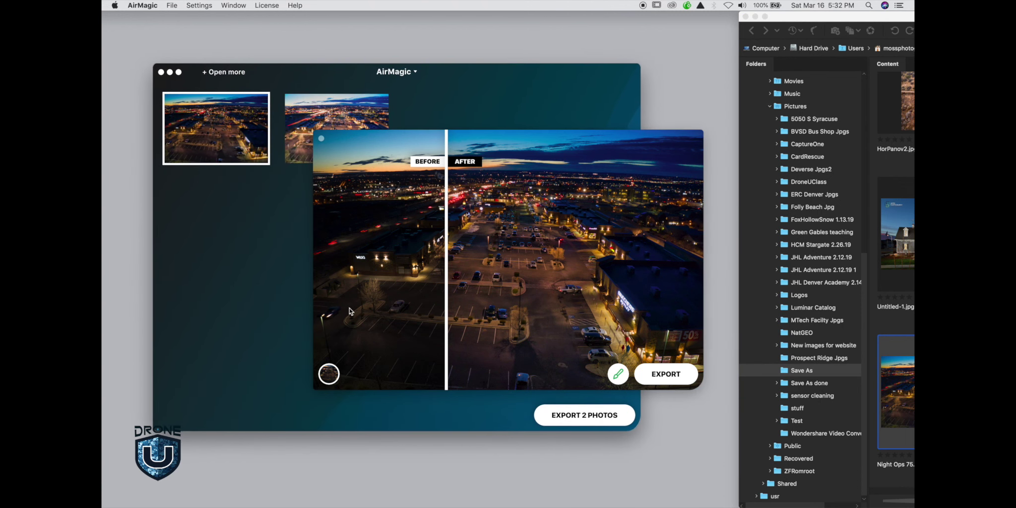
click(321, 140)
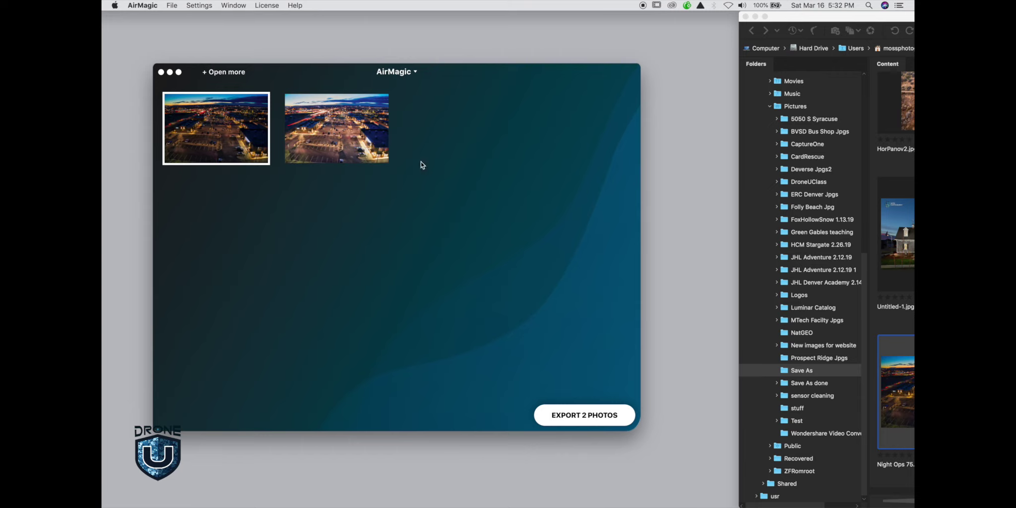
- Arrange the AirMagic and Bridge windows side by side without overlap
drag(327, 74, 352, 77)
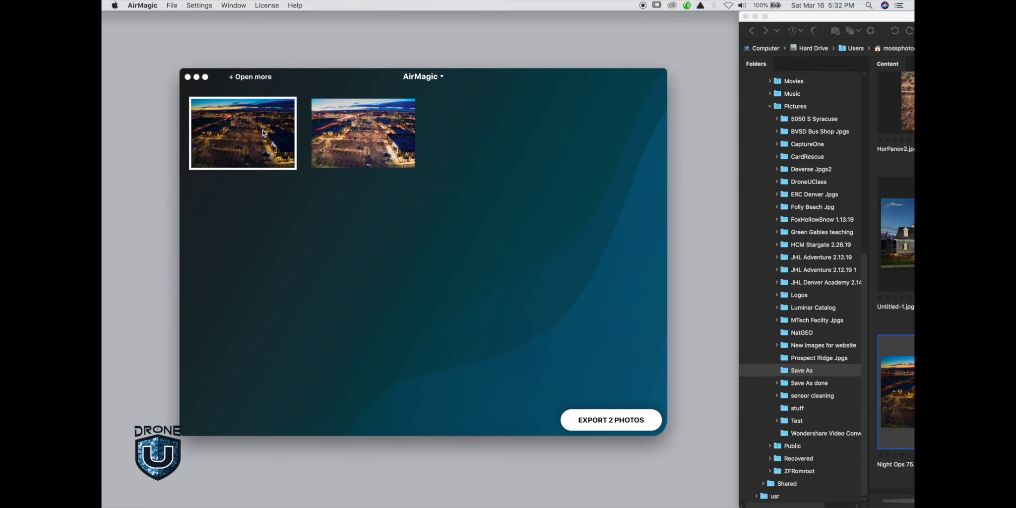
drag(368, 78, 348, 72)
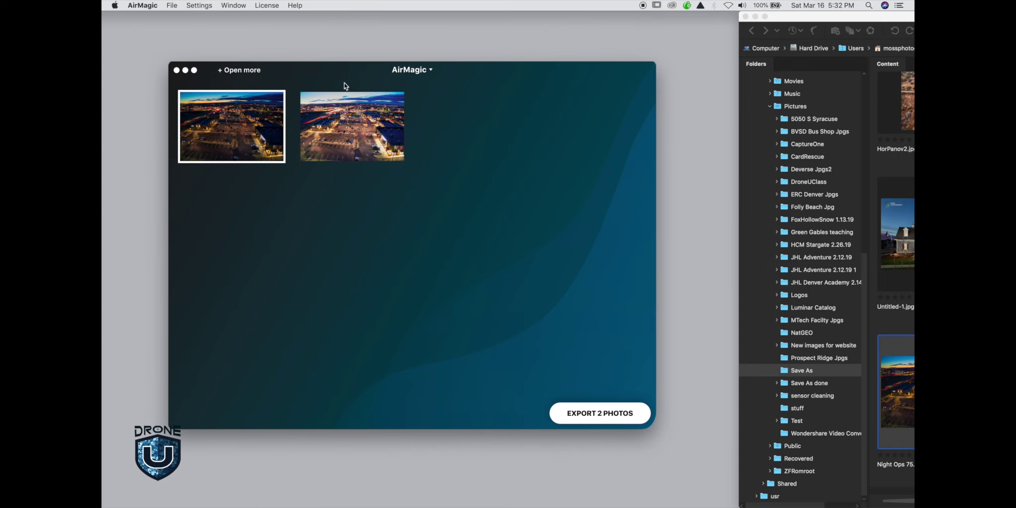
drag(539, 72, 513, 52)
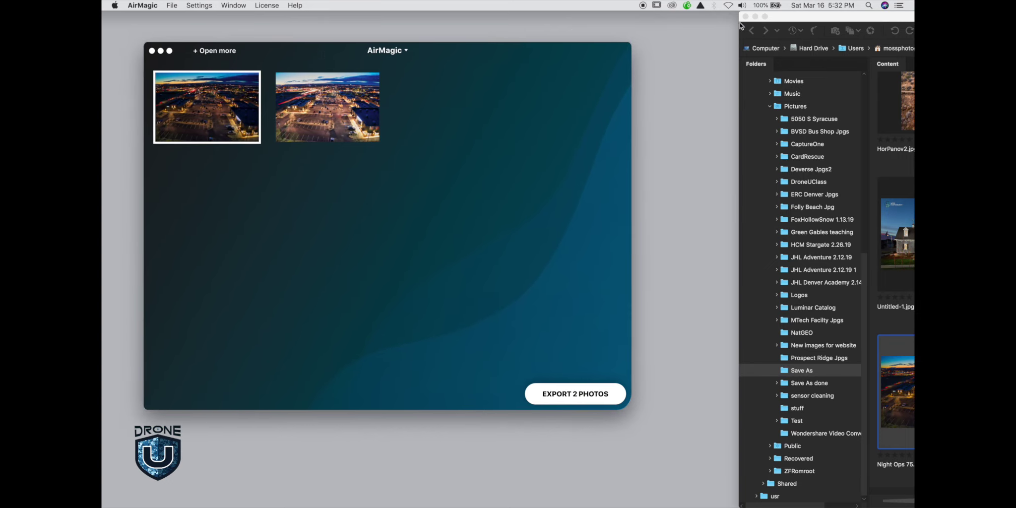
drag(887, 16, 791, 14)
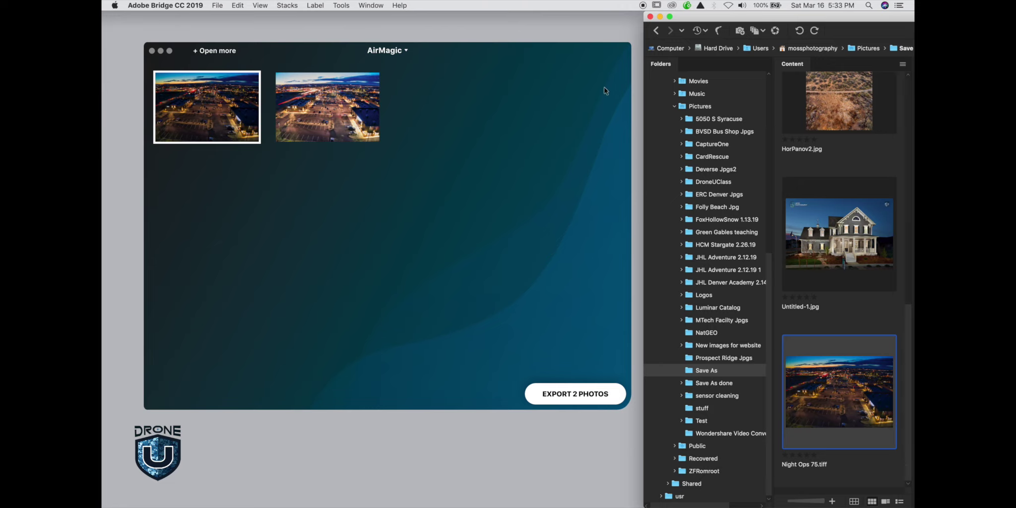
- Start opening more photos in AirMagic and browse to the DNGs folder inside the Desktop's AirMagic folder
click(200, 51)
click(211, 52)
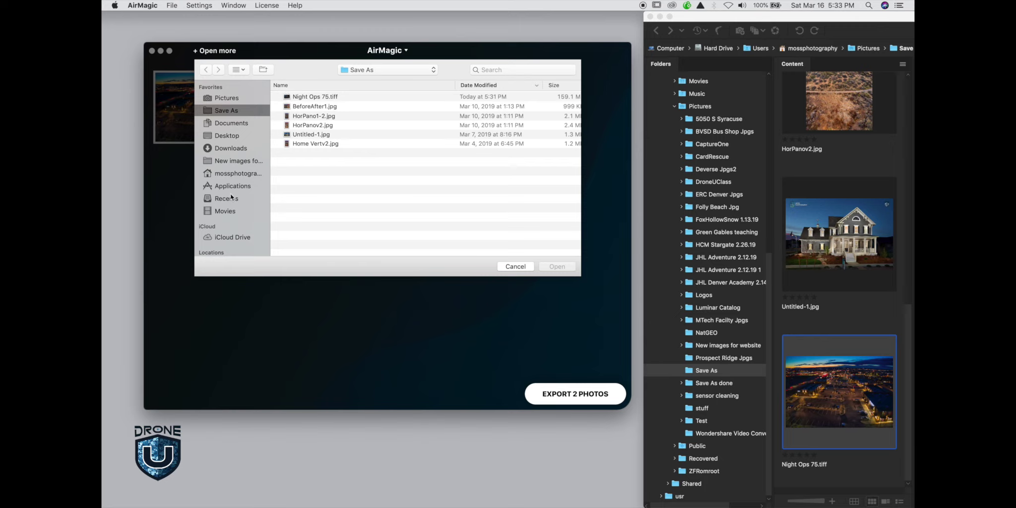
click(379, 74)
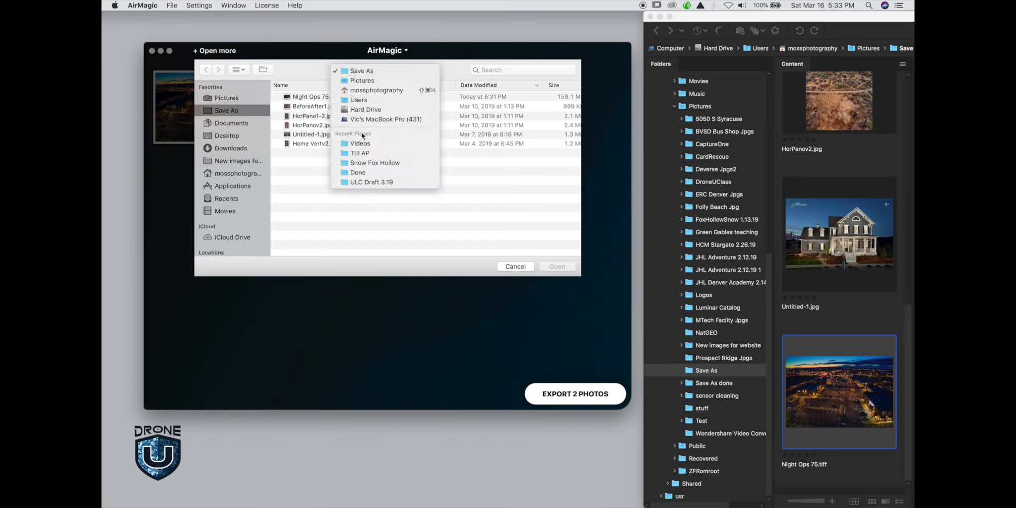
click(304, 183)
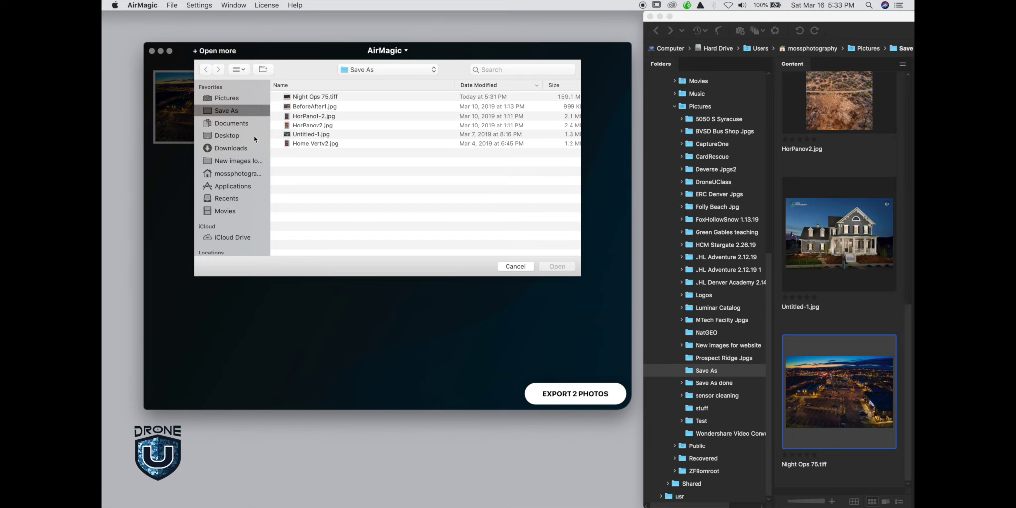
click(228, 135)
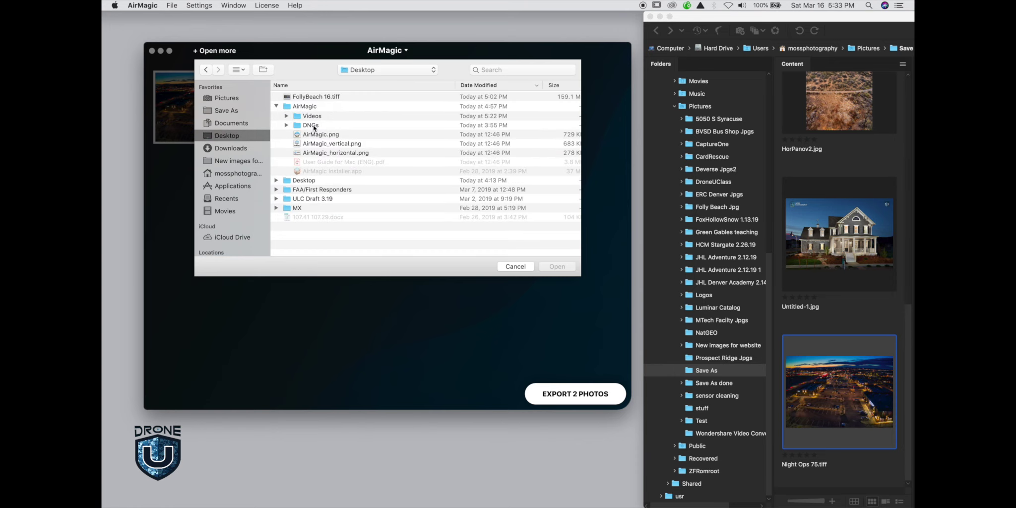
double_click(311, 125)
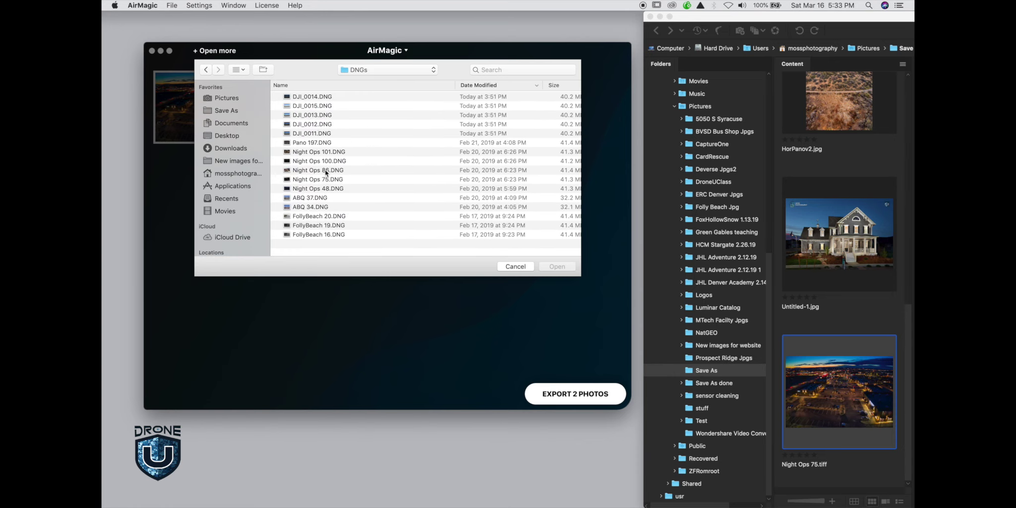
- Add Pano 197.DNG to the loaded photos and open it for enhancement
click(301, 143)
click(557, 267)
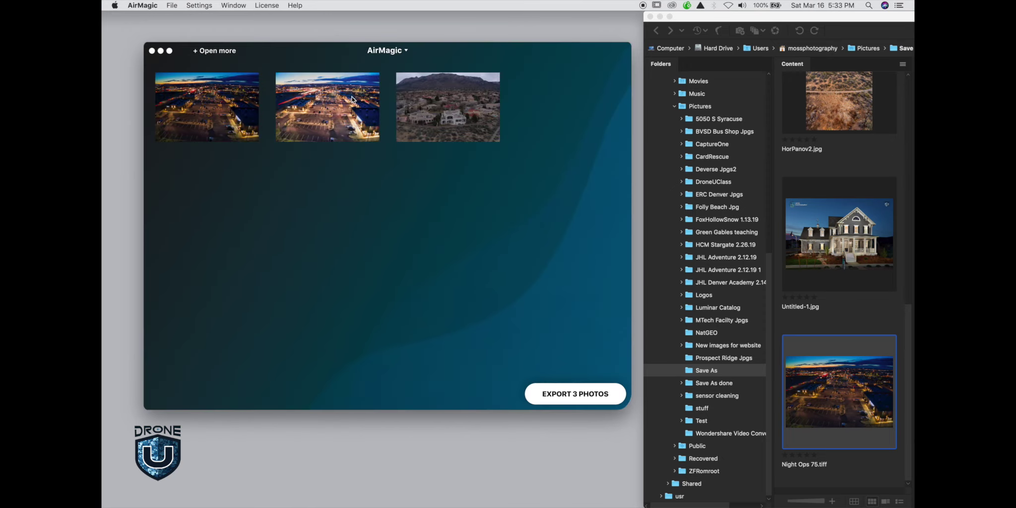
click(464, 117)
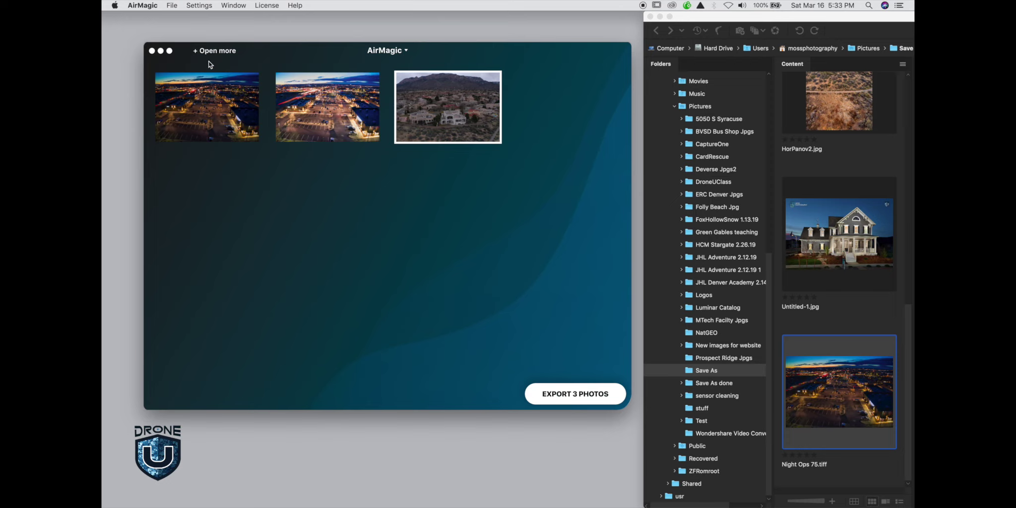
click(459, 111)
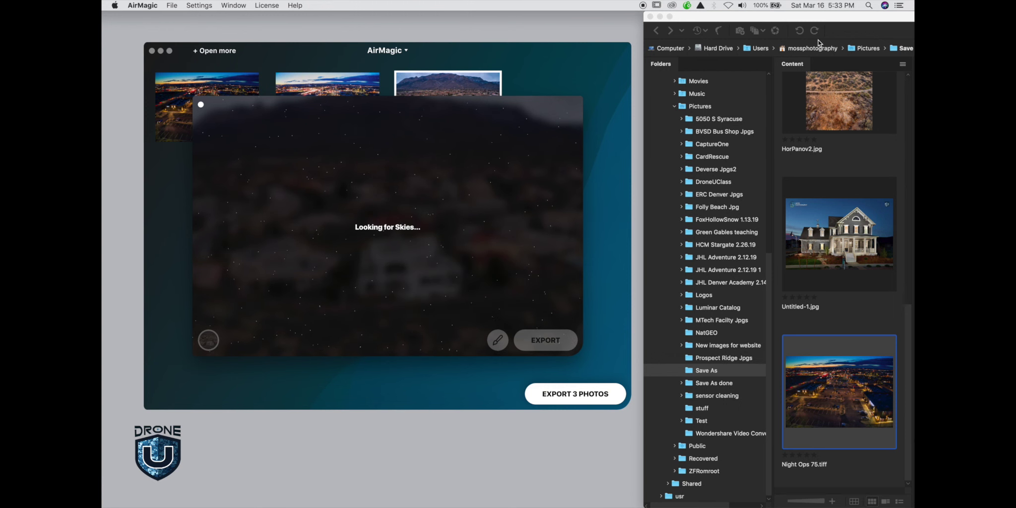
- Switch to Bridge, open the DNGs folder in the Desktop's AirMagic folder, and inspect the original Pano 197.DNG in full-screen preview
click(669, 16)
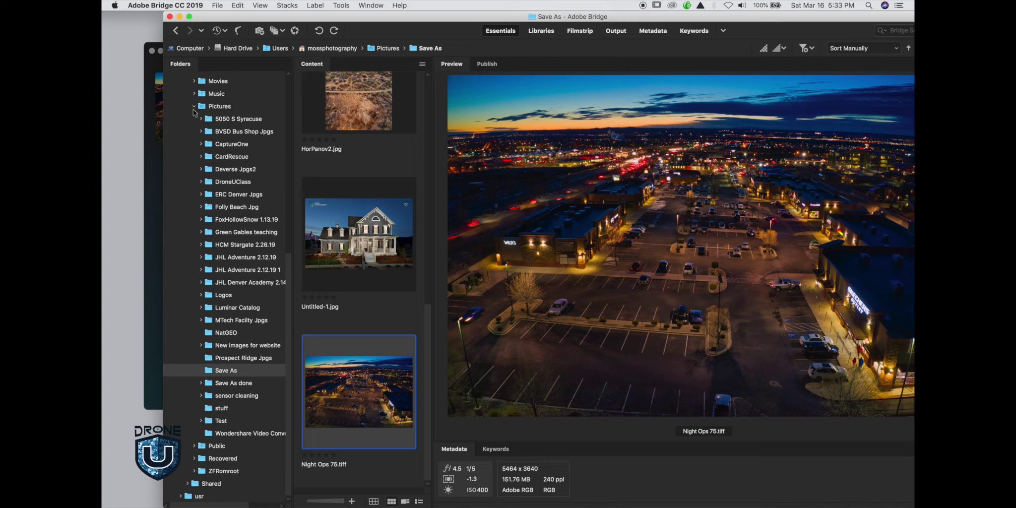
scroll(194, 112, up, 10)
click(199, 103)
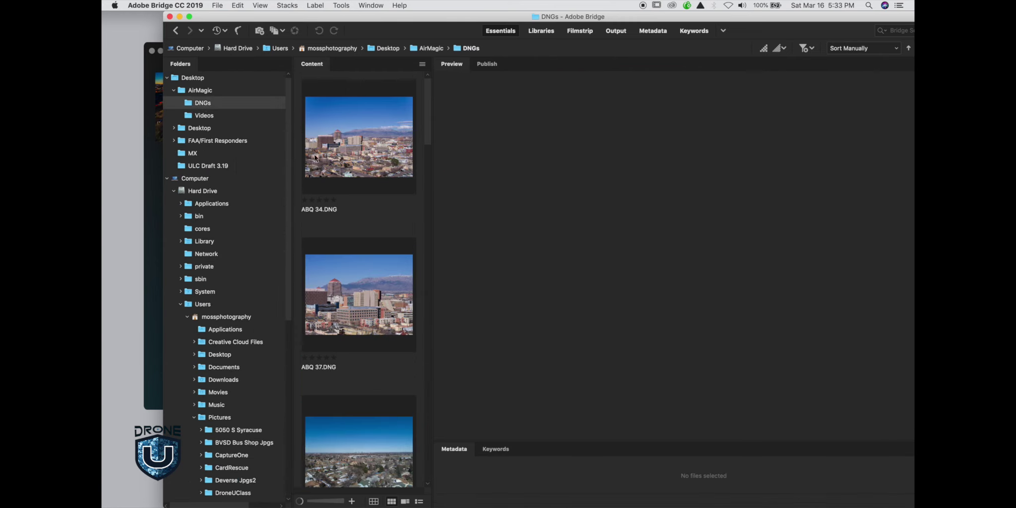
scroll(356, 224, down, 20)
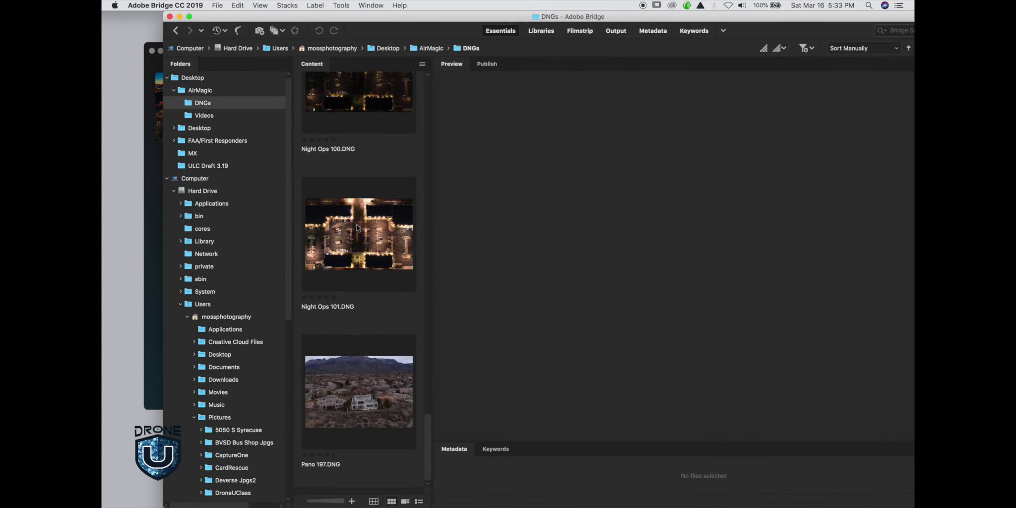
click(362, 361)
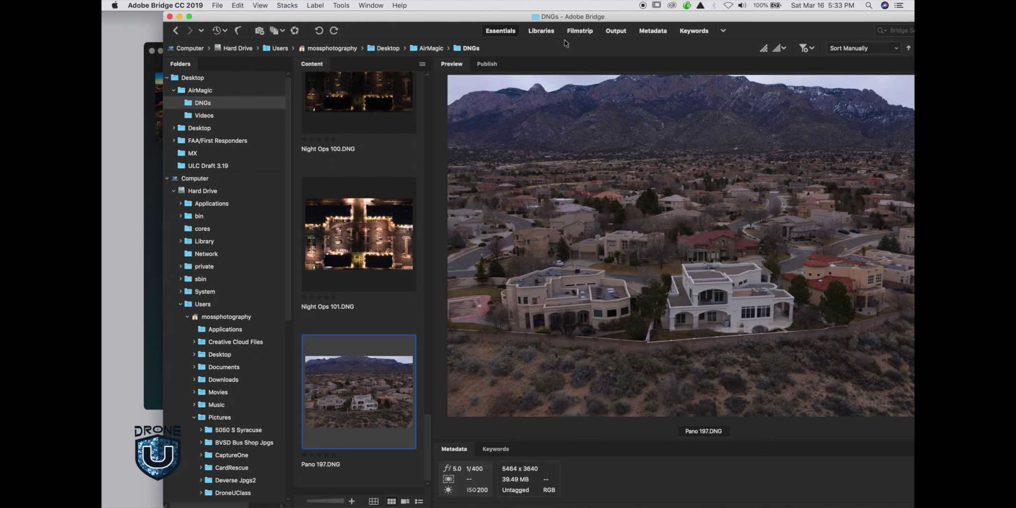
key(space)
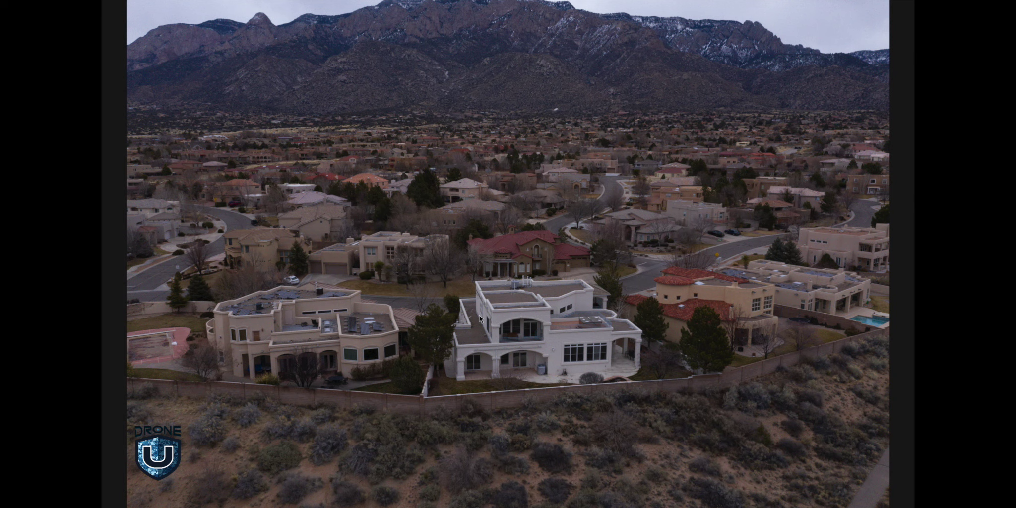
key(space)
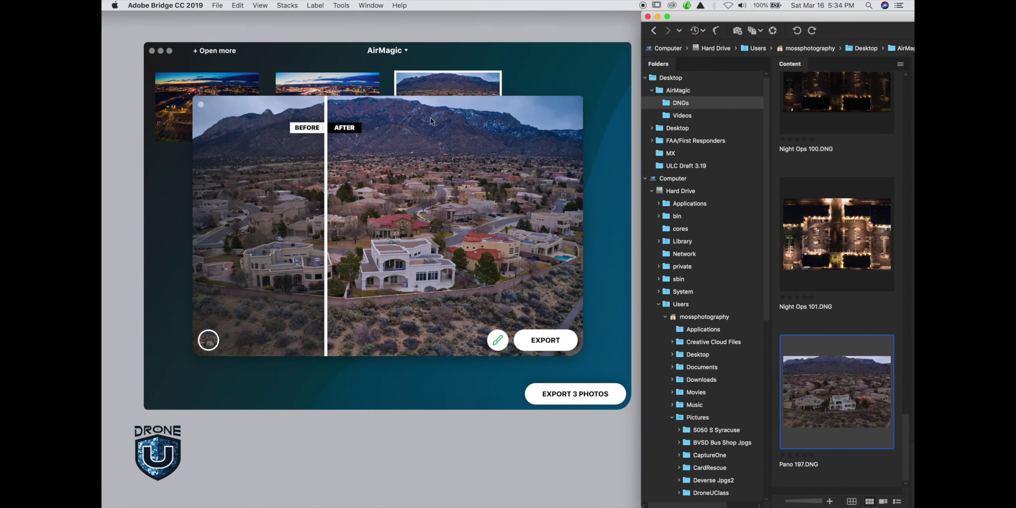
- Bring the AirMagic window to the front and compare the Pano 197 photo before and after enhancement across the whole frame
drag(438, 50, 503, 45)
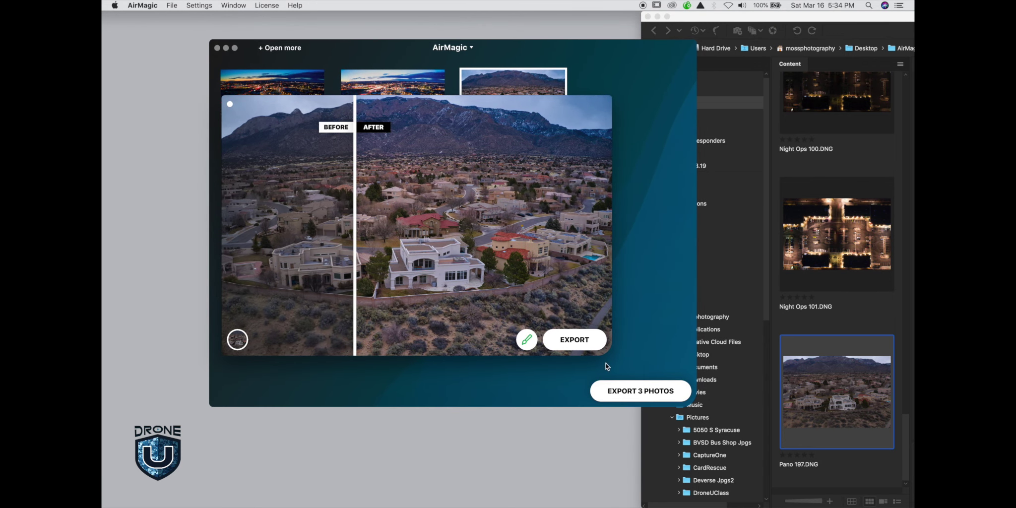
drag(609, 350, 621, 354)
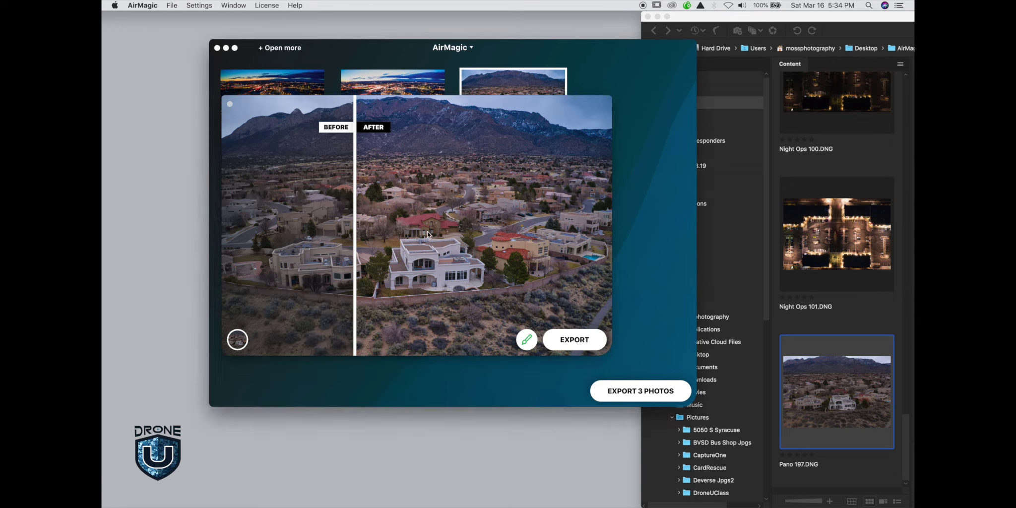
click(483, 251)
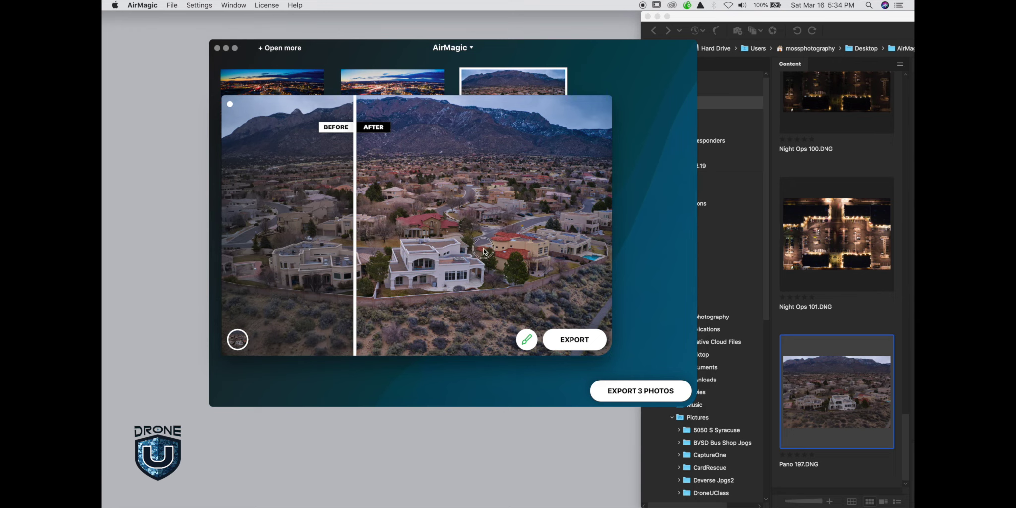
drag(484, 250, 222, 212)
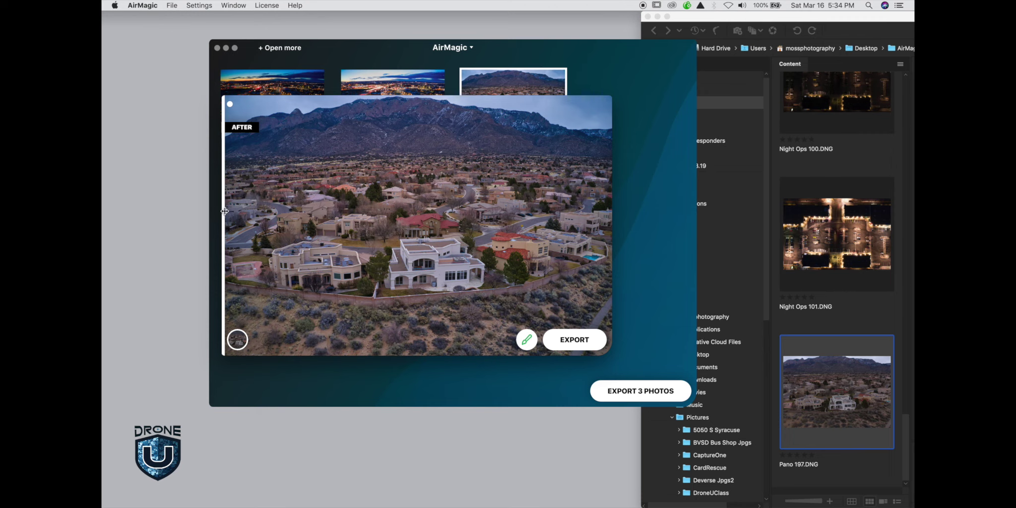
drag(222, 209, 244, 274)
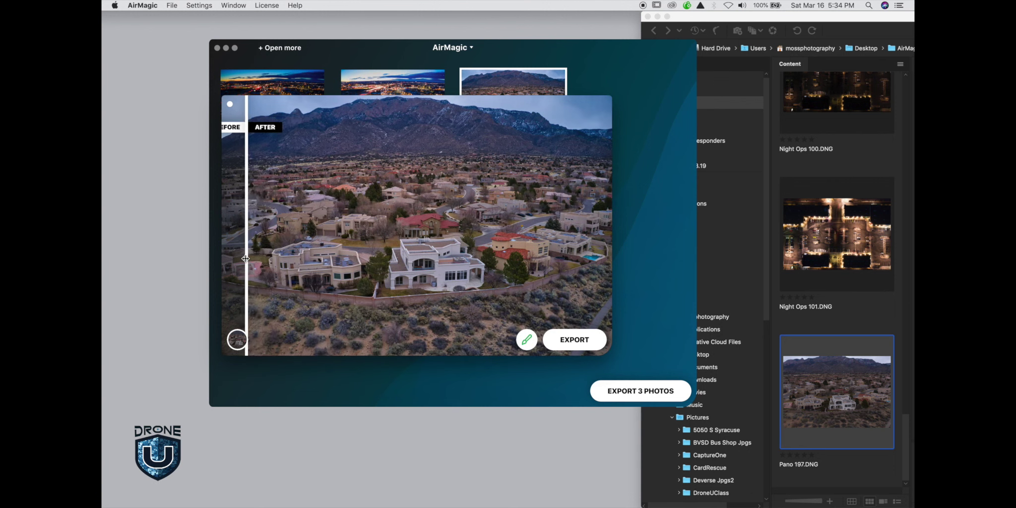
drag(246, 258, 230, 256)
- Apply the green mountain valley style to the Pano 197 photo and compare the styled version with the original
click(237, 340)
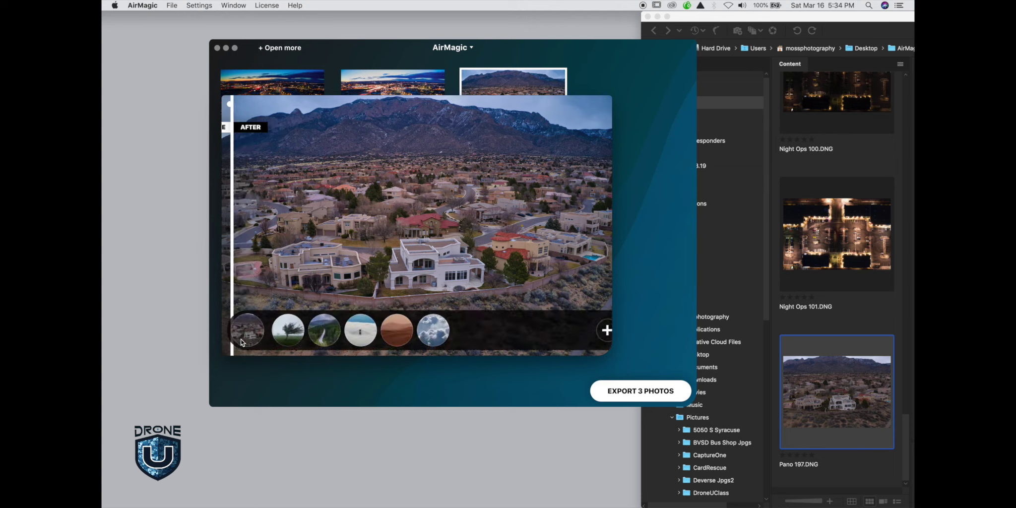
click(327, 331)
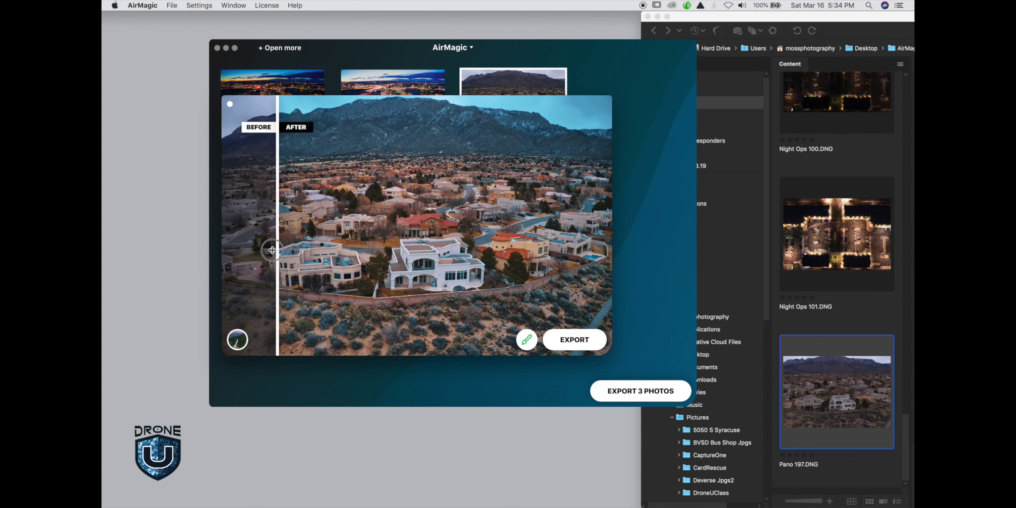
drag(282, 235, 238, 241)
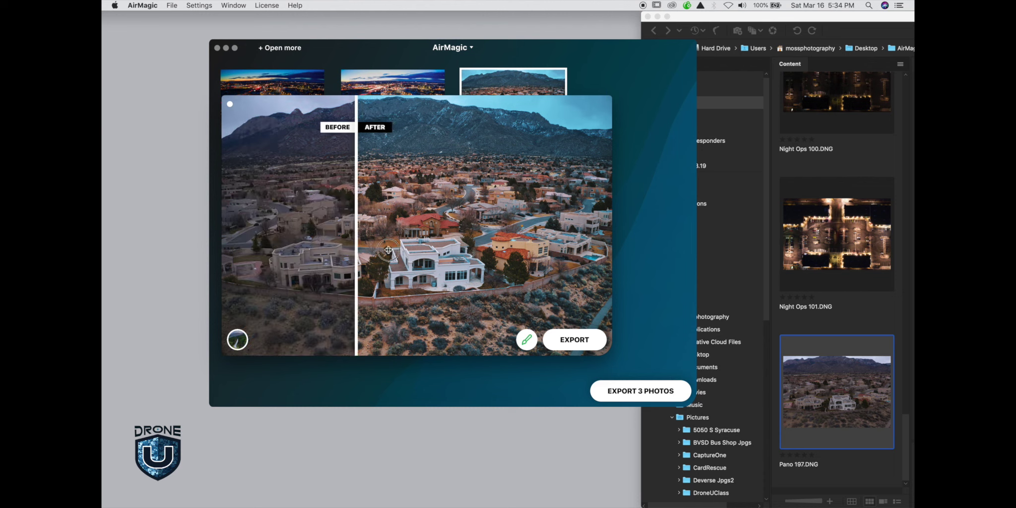
drag(340, 213, 232, 209)
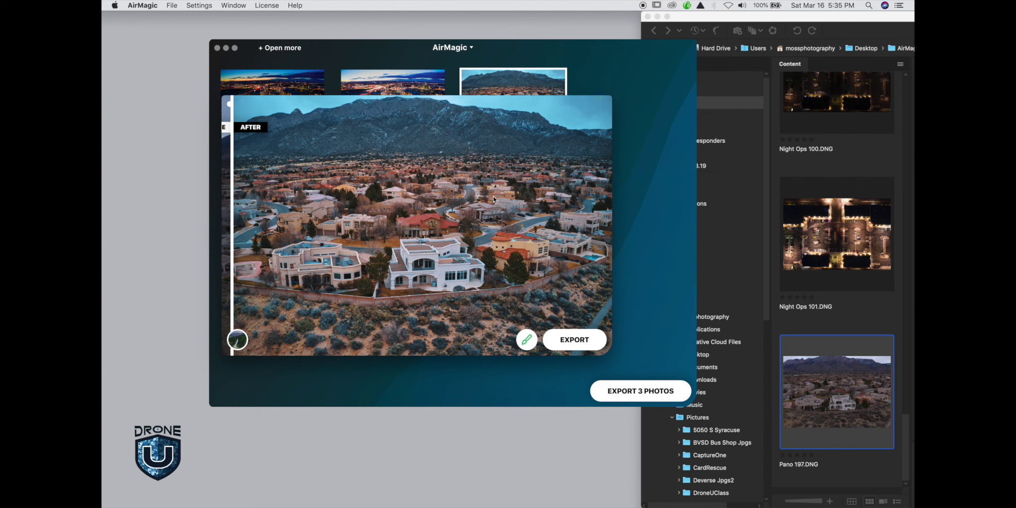
drag(229, 191, 188, 163)
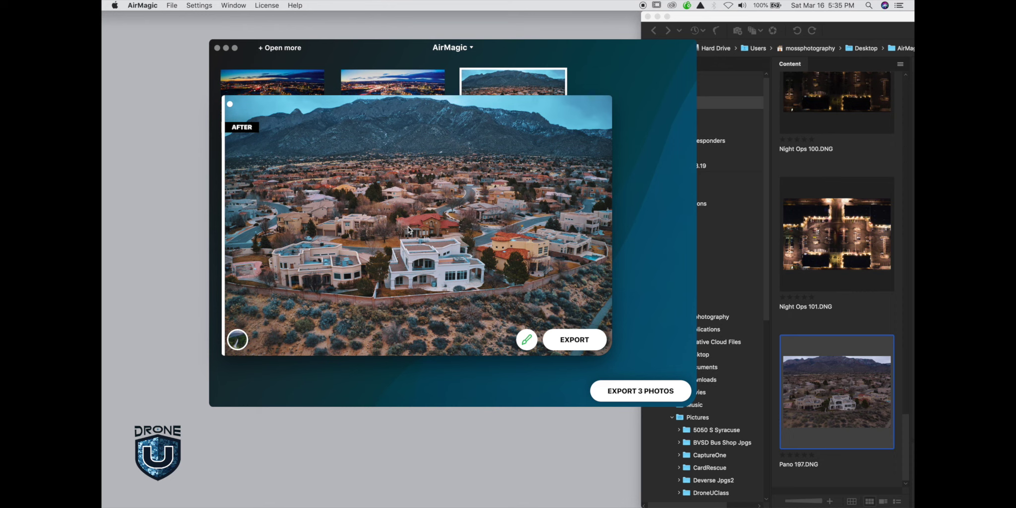
mouse_move(225, 216)
mouse_down()
mouse_move(625, 181)
mouse_move(224, 216)
mouse_up()
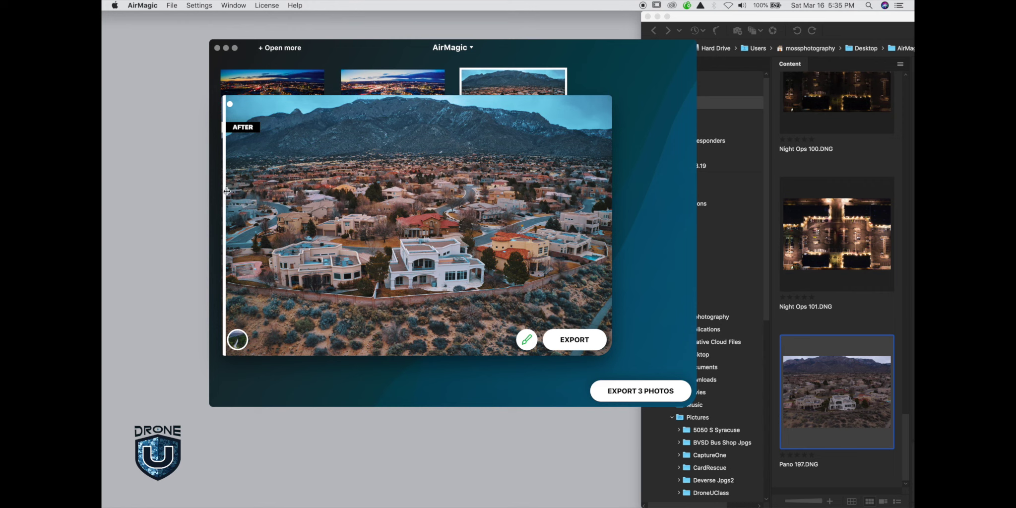
mouse_move(225, 192)
mouse_down()
mouse_move(306, 184)
mouse_move(217, 180)
mouse_up()
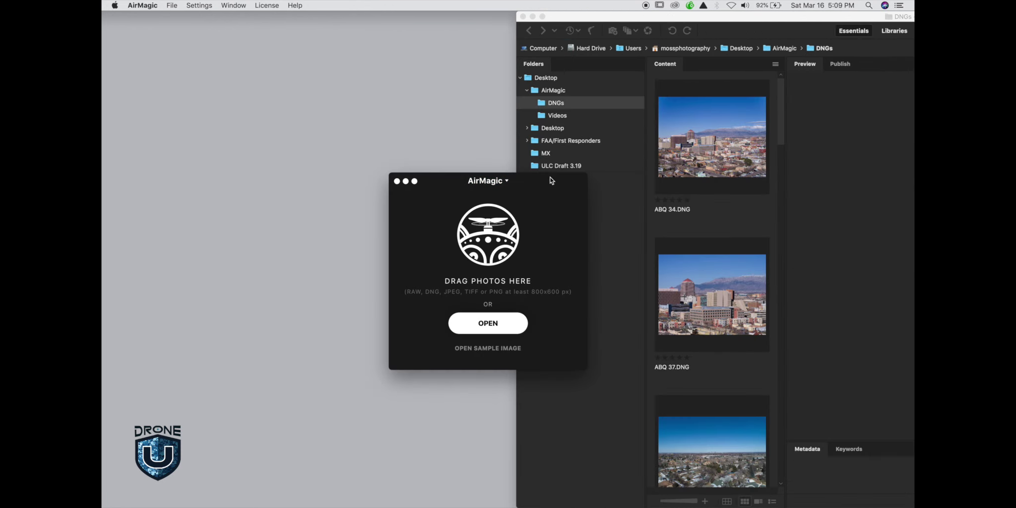
- Place the empty AirMagic window beside Bridge and load DJI_0011.DNG from the DNGs folder into AirMagic
drag(550, 180, 320, 176)
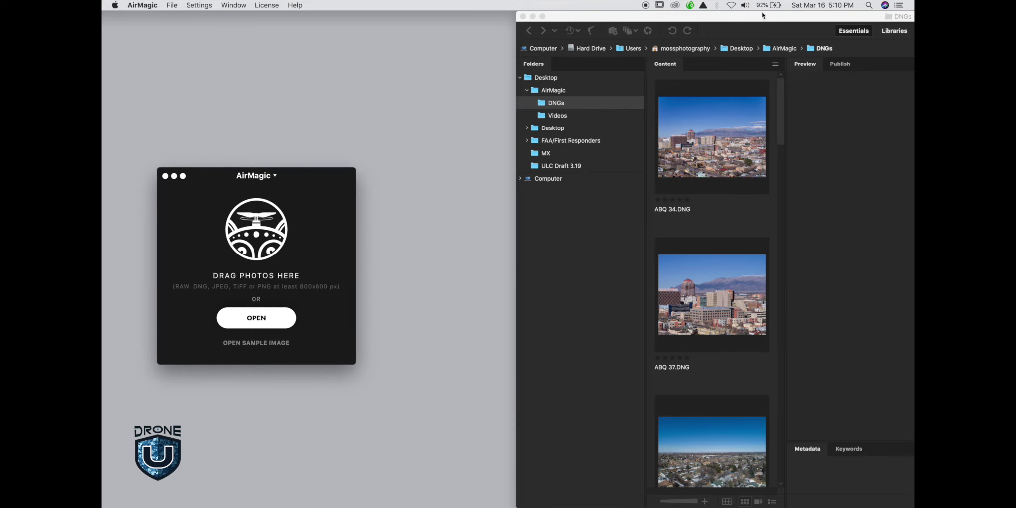
drag(762, 15, 715, 10)
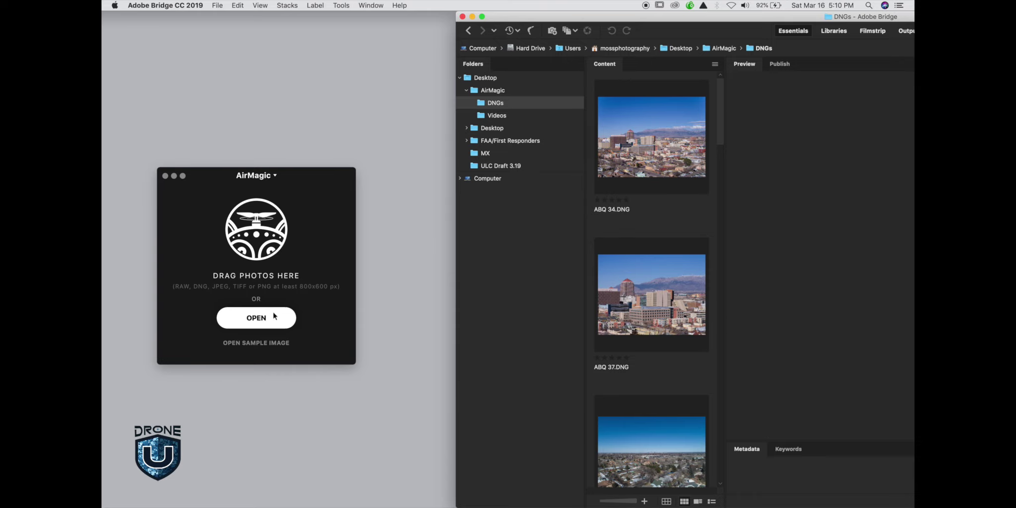
scroll(693, 304, down, 15)
scroll(693, 304, up, 15)
scroll(606, 288, down, 10)
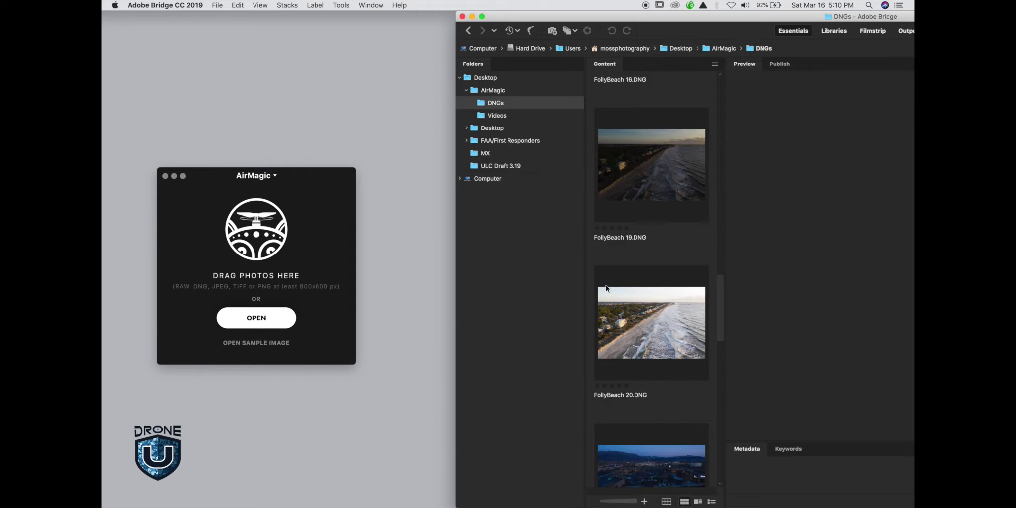
drag(717, 308, 717, 147)
click(646, 225)
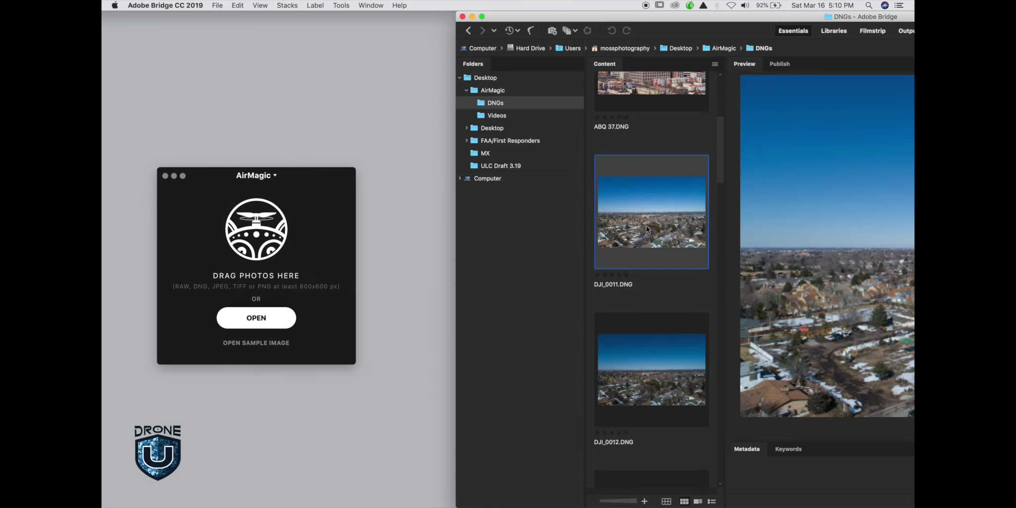
drag(680, 220, 357, 239)
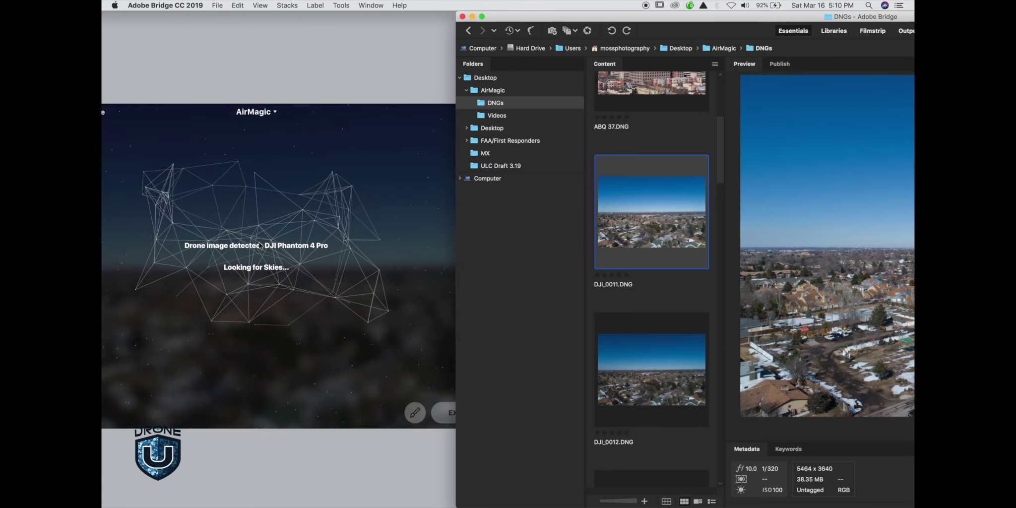
- Move the AirMagic window to the middle of the screen and hide Bridge so it no longer covers the photo
drag(369, 118, 617, 73)
click(644, 30)
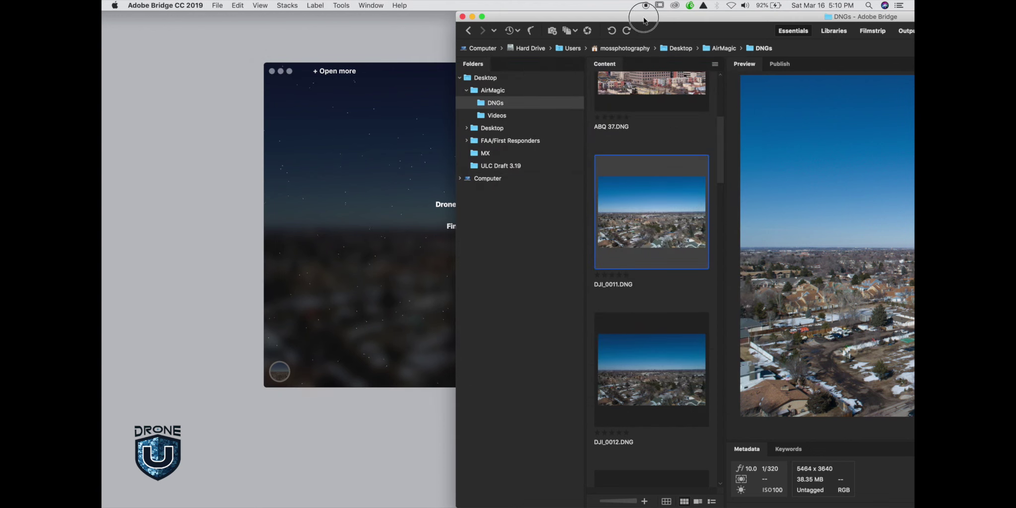
key(super+h)
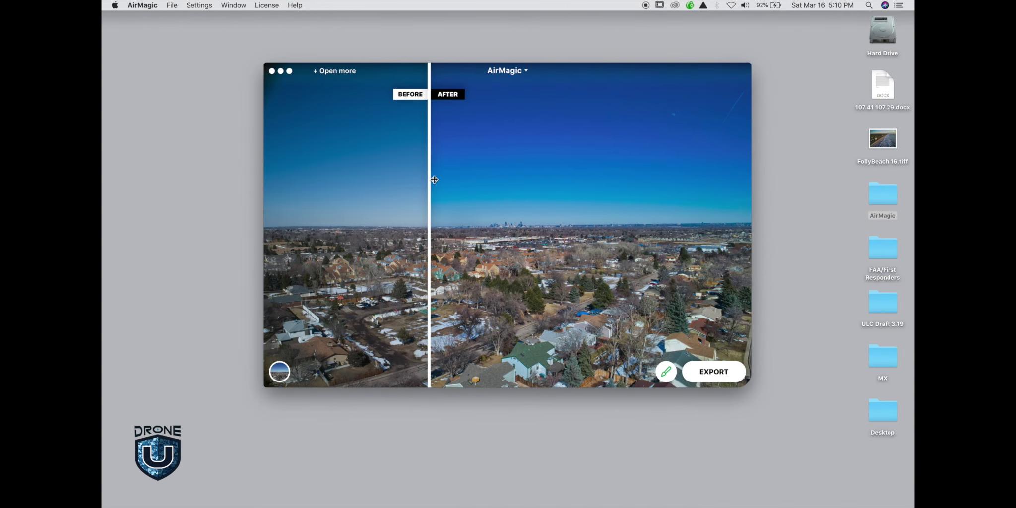
- Compare DJI_0011 before and after enhancement, examining the sky, horizon and houses, and finish with nearly the whole enhanced version shown
drag(430, 150, 512, 132)
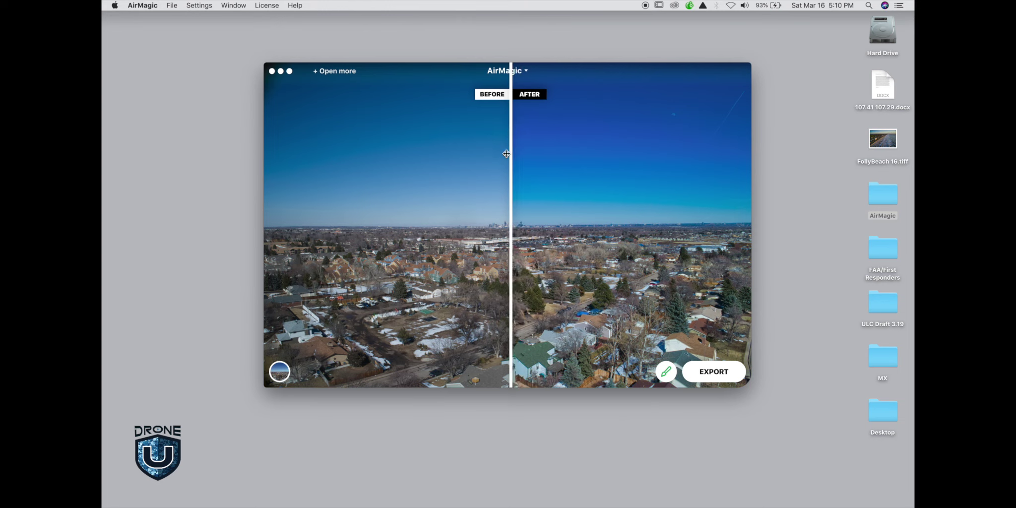
drag(510, 160, 330, 151)
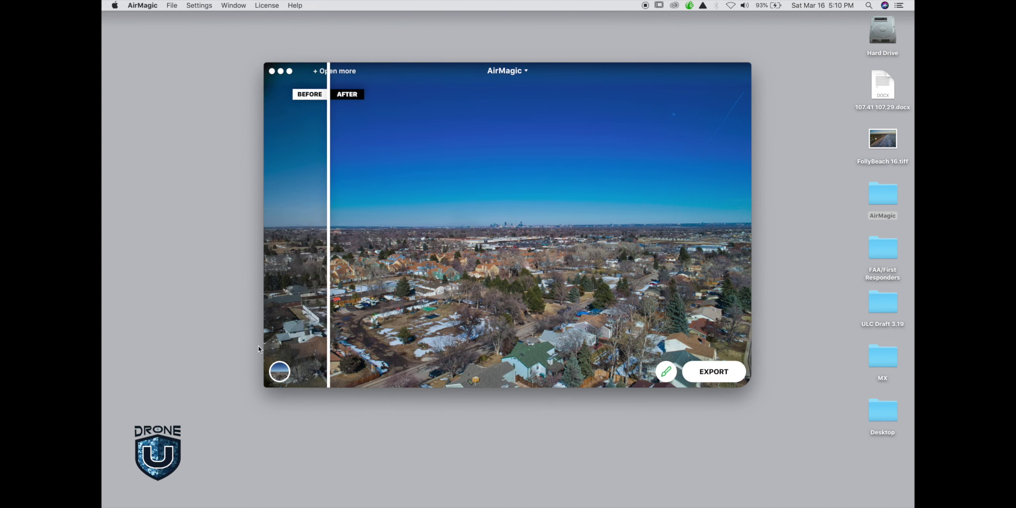
drag(330, 251, 443, 216)
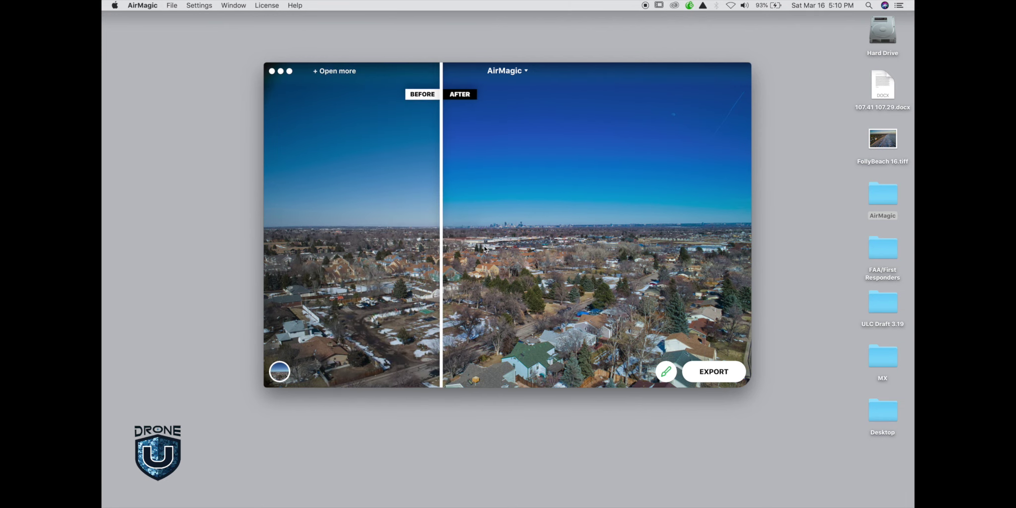
drag(440, 229, 513, 234)
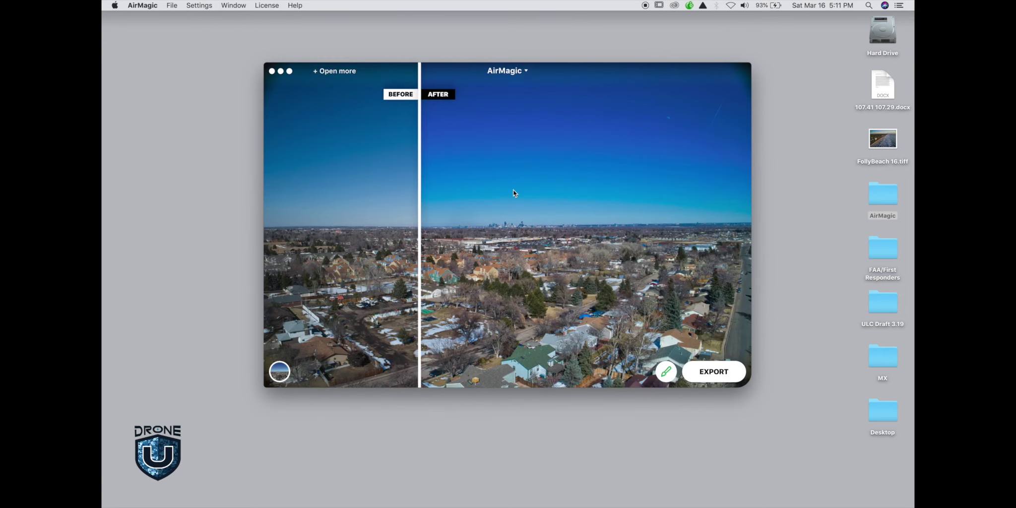
drag(426, 237, 522, 226)
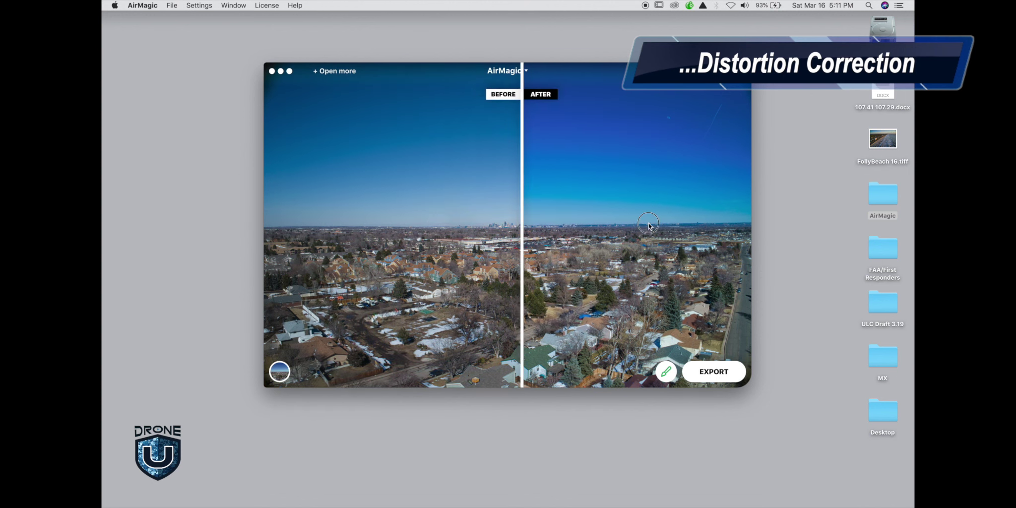
drag(648, 226, 550, 166)
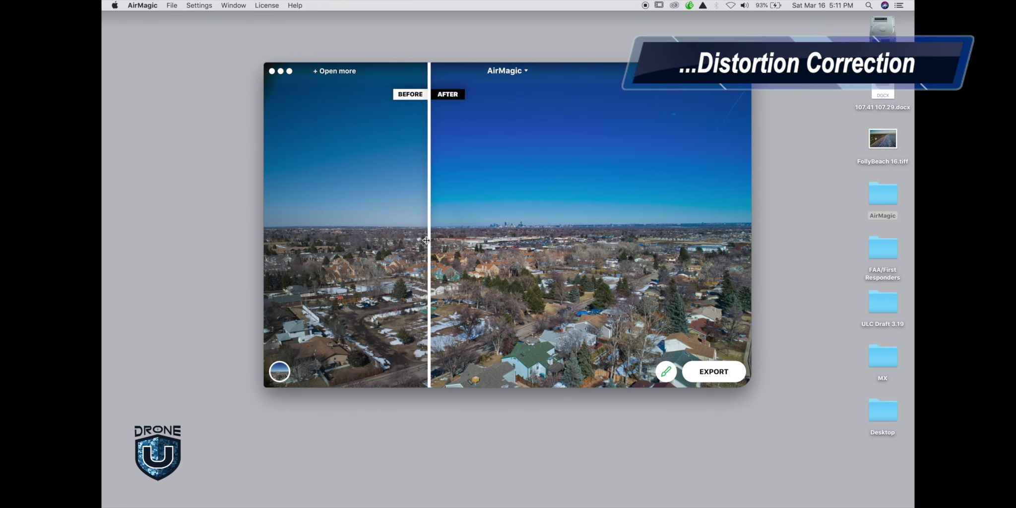
drag(426, 240, 274, 230)
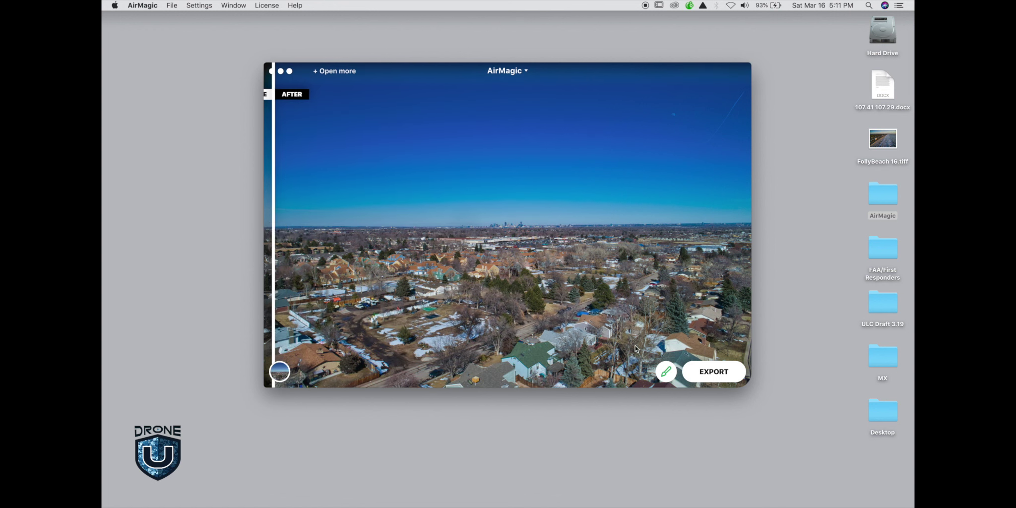
- Reduce the enhancement strength of DJI_0011 to about half and toggle the lens distortion correction
click(666, 371)
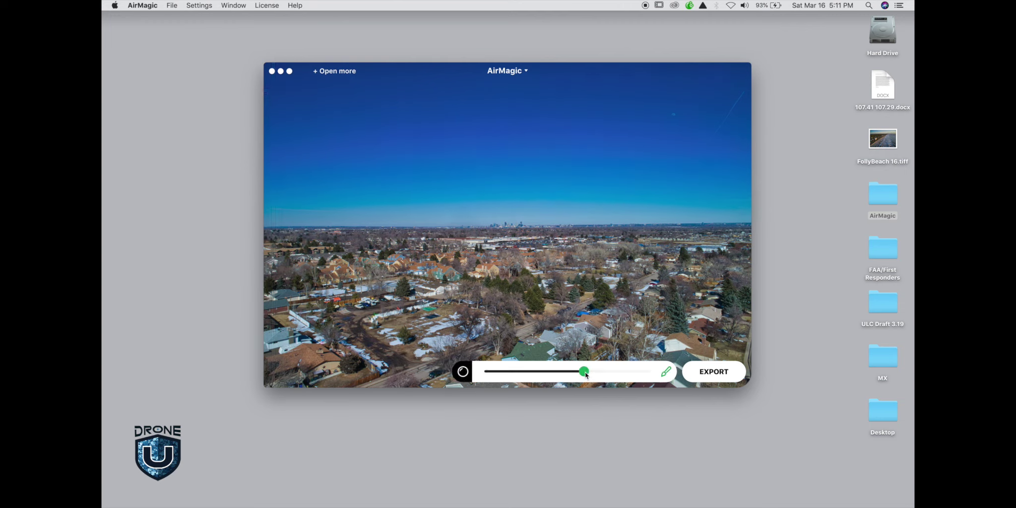
mouse_move(586, 374)
mouse_down()
mouse_move(490, 372)
mouse_move(642, 372)
mouse_move(485, 372)
mouse_move(639, 375)
mouse_move(497, 375)
mouse_move(588, 383)
mouse_move(619, 372)
mouse_move(497, 373)
mouse_move(658, 372)
mouse_move(515, 373)
mouse_move(596, 378)
mouse_move(567, 373)
mouse_up()
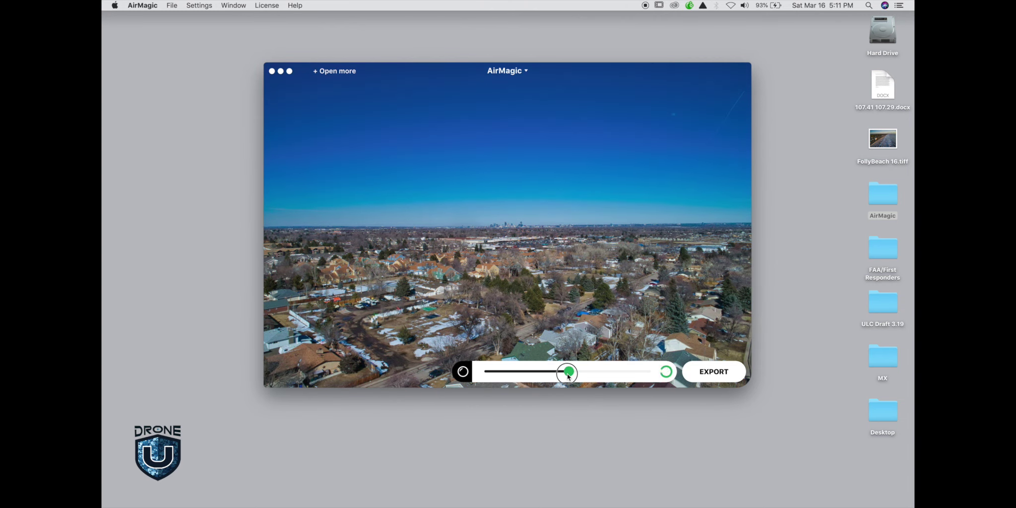
click(463, 372)
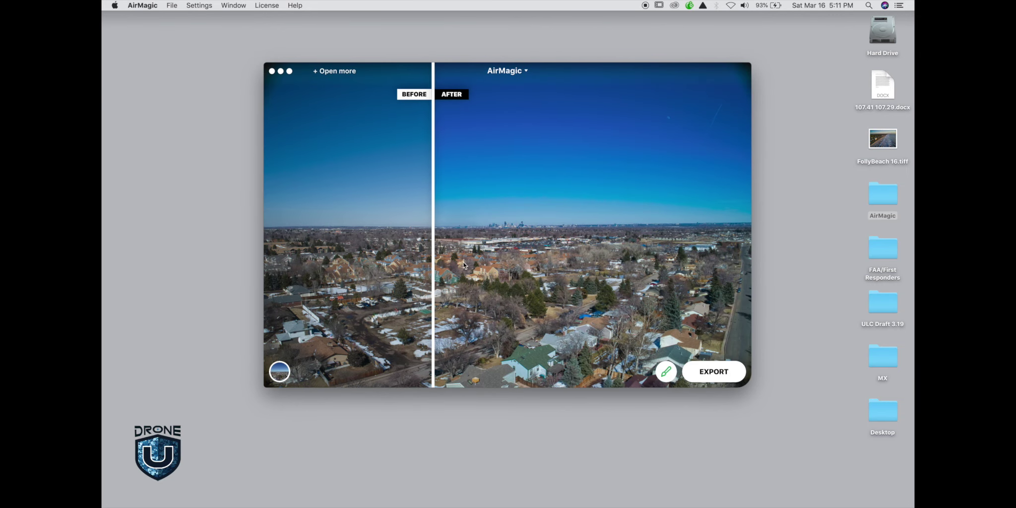
- Toggle the lens distortion correction of DJI_0011 and compare the houses and horizon before and after enhancement
drag(433, 259, 387, 261)
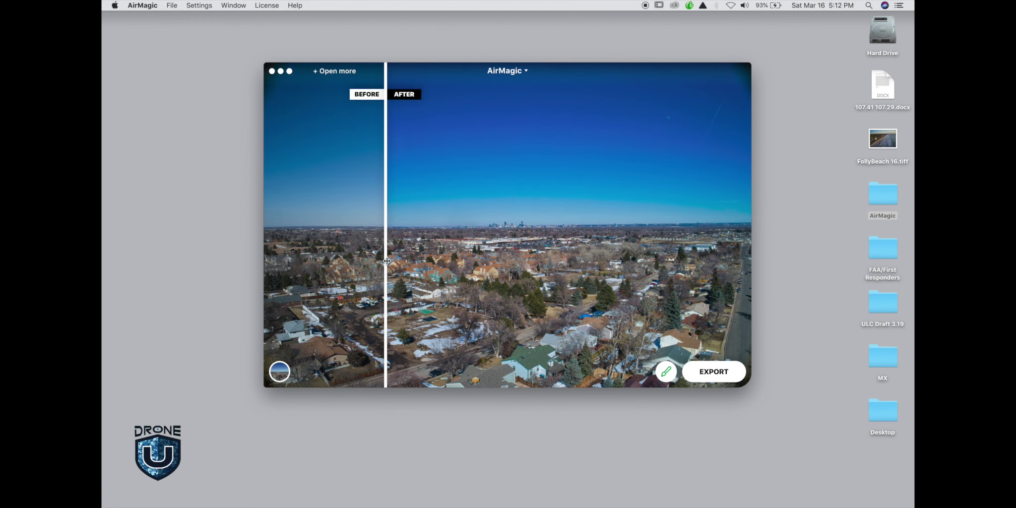
key(super+r)
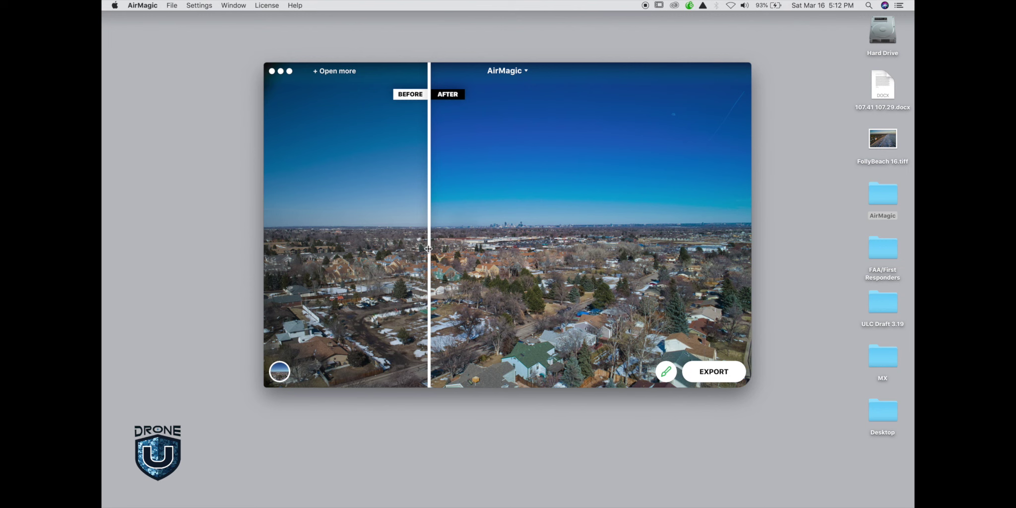
drag(427, 248, 360, 209)
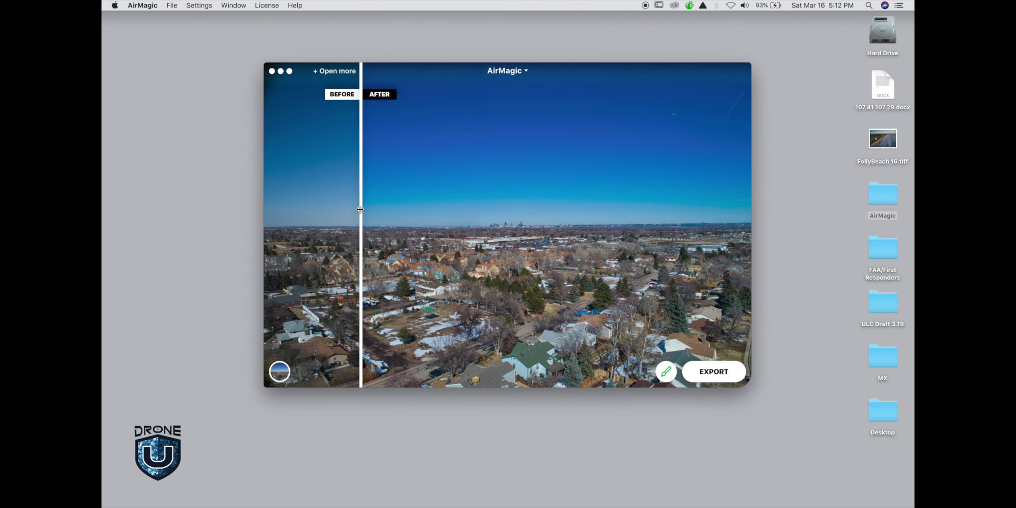
- Move the AirMagic window towards the desktop's upper-left corner and try to make it wider
drag(425, 73, 348, 38)
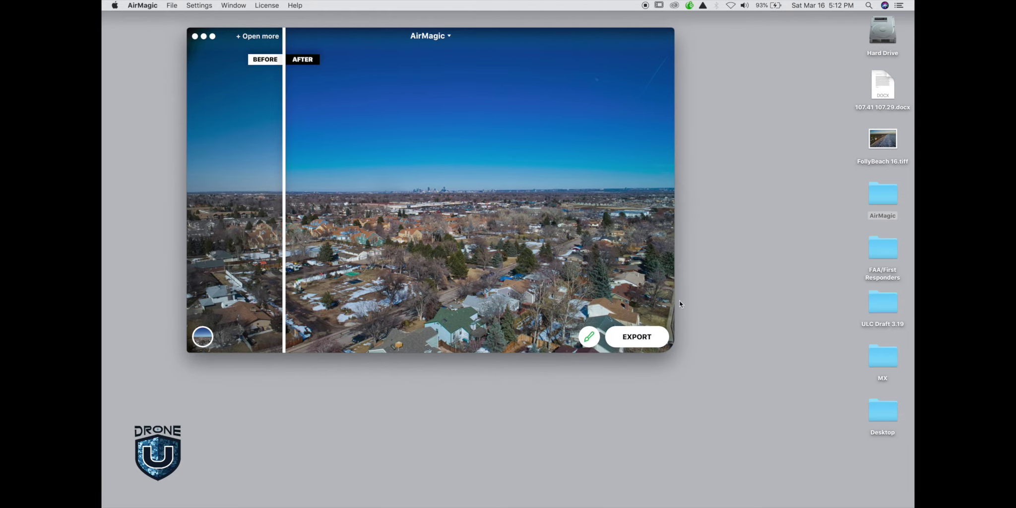
drag(673, 299, 785, 315)
- Compare the original and enhanced versions across nearly the full photo width, finishing with slightly more than half showing the original
mouse_move(283, 151)
mouse_down()
mouse_move(481, 154)
mouse_move(267, 157)
mouse_up()
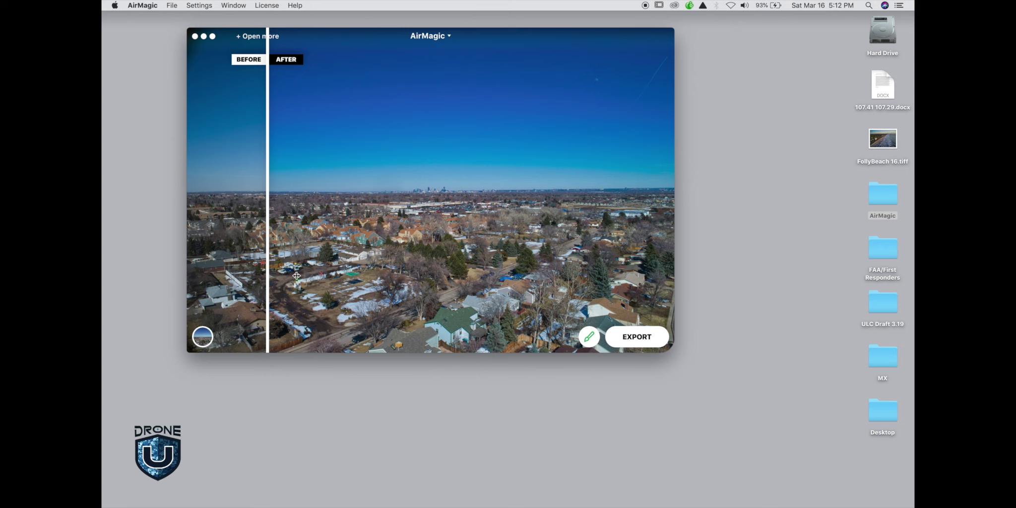
drag(265, 270, 292, 240)
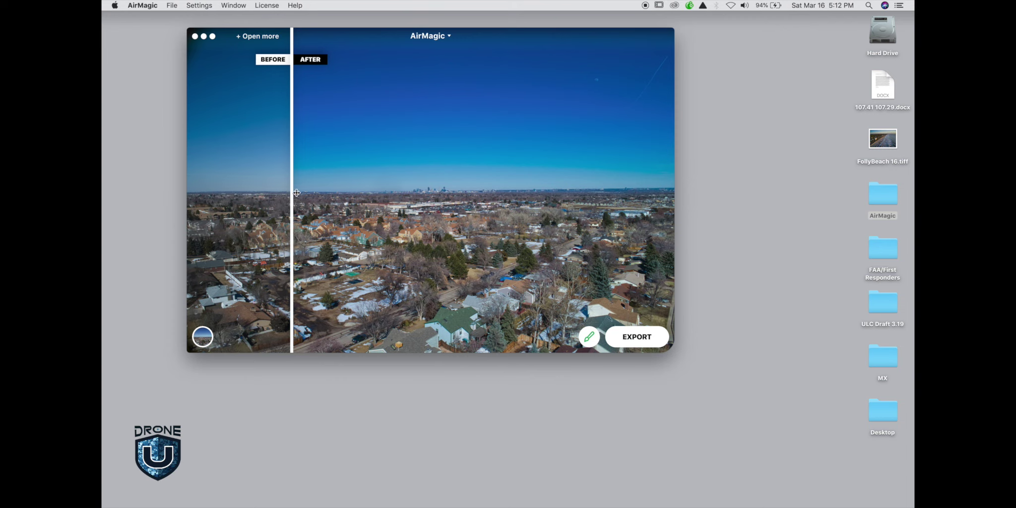
drag(297, 193, 625, 215)
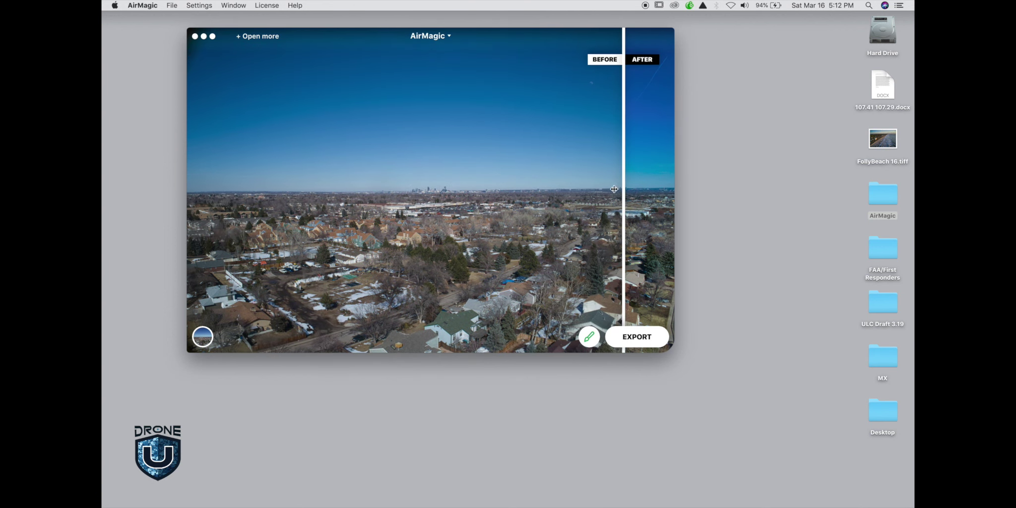
mouse_move(622, 191)
mouse_down()
mouse_move(657, 198)
mouse_move(267, 208)
mouse_move(641, 196)
mouse_up()
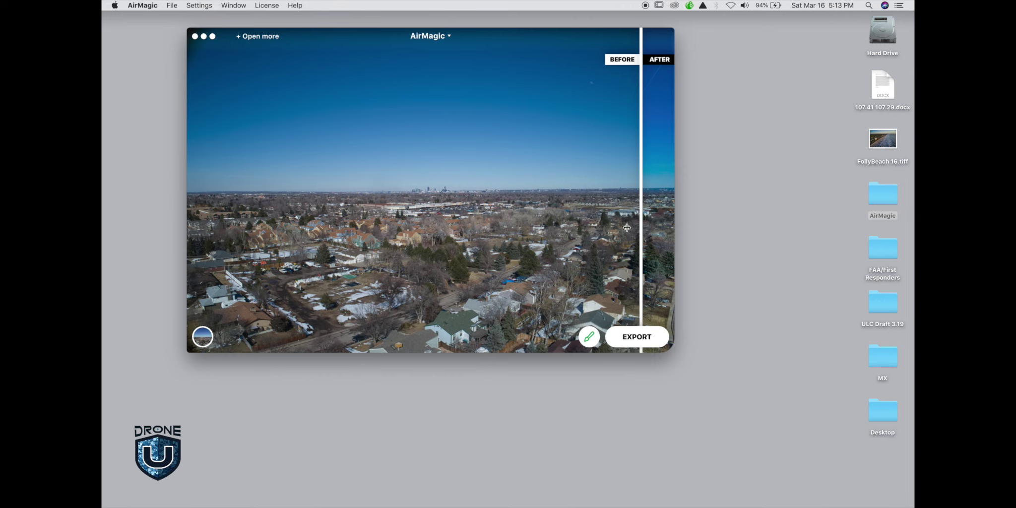
drag(641, 223, 193, 227)
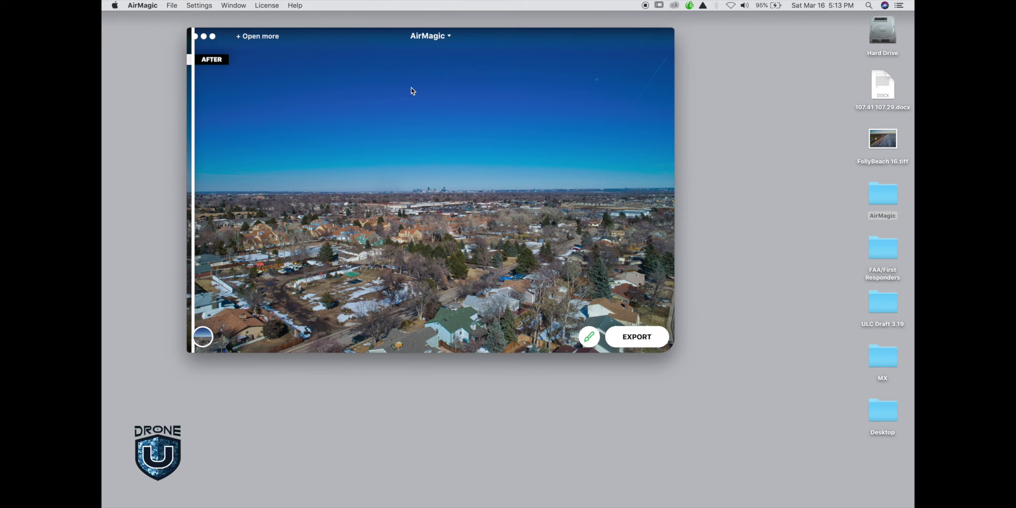
drag(192, 188, 647, 136)
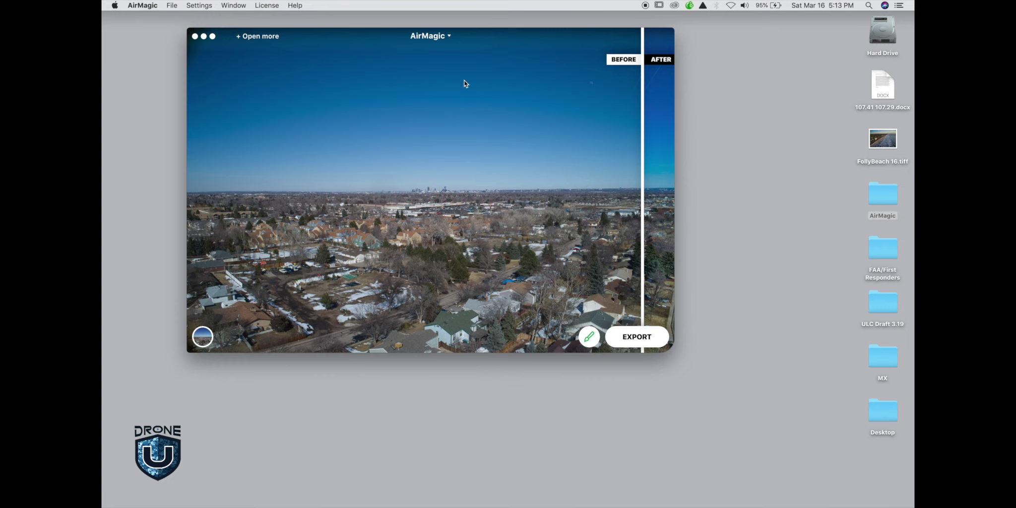
drag(642, 185, 198, 205)
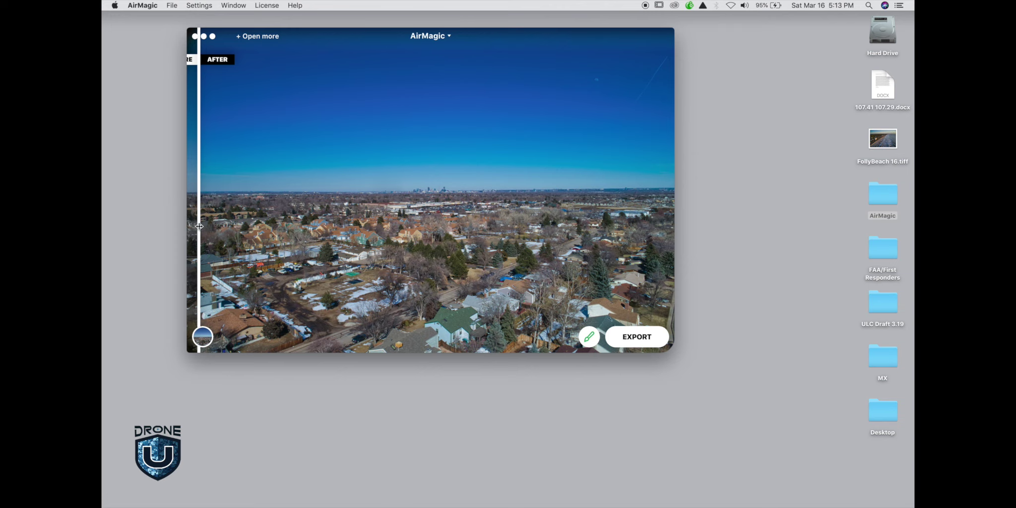
drag(199, 226, 469, 226)
- Apply the style with the clouds thumbnail to DJI_0011 and reveal most of its enhanced version
click(202, 337)
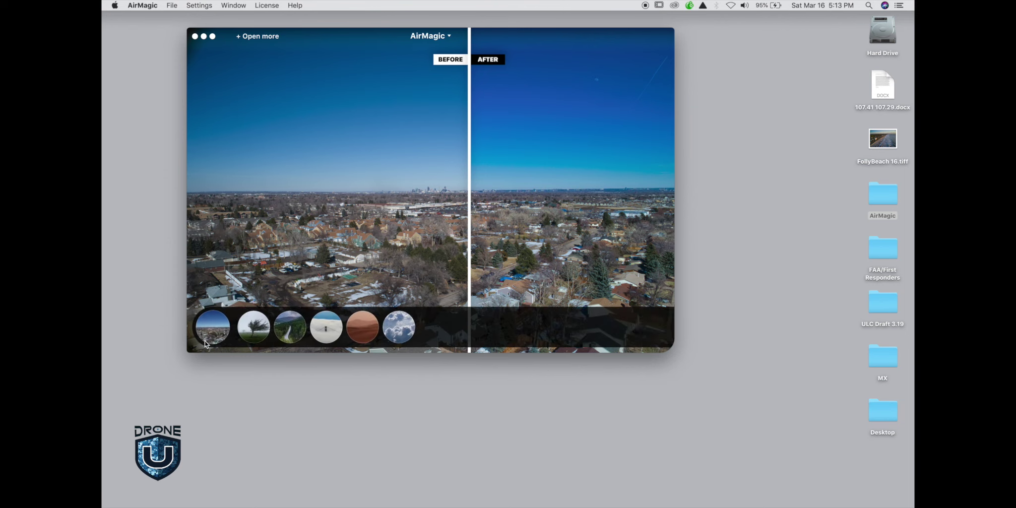
click(396, 328)
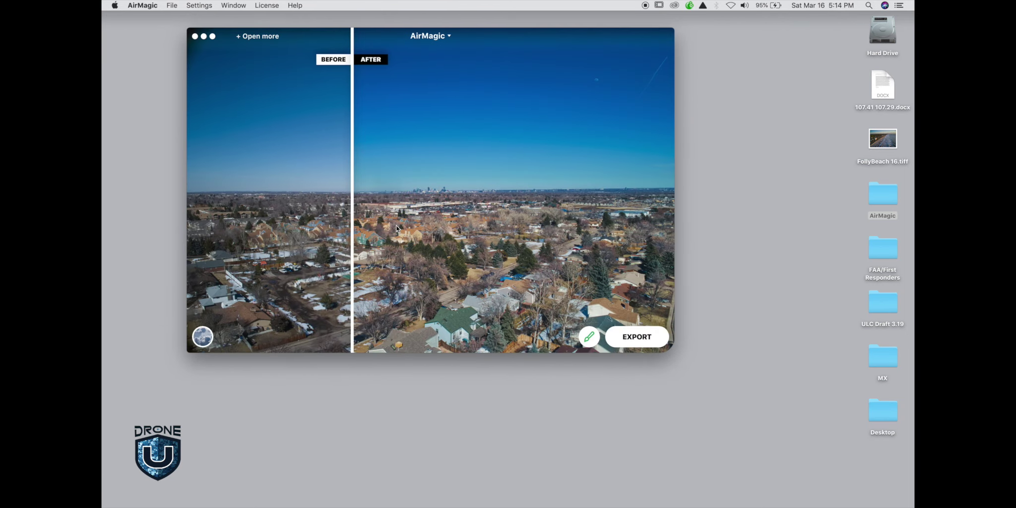
drag(353, 205, 221, 195)
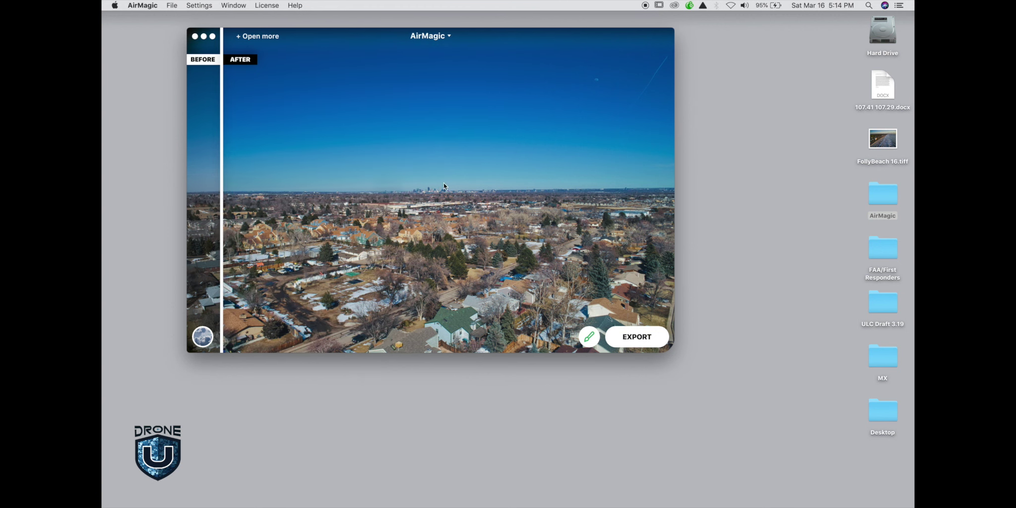
- Raise the clouds style's effect strength to maximum, and bring it back to about half
click(588, 336)
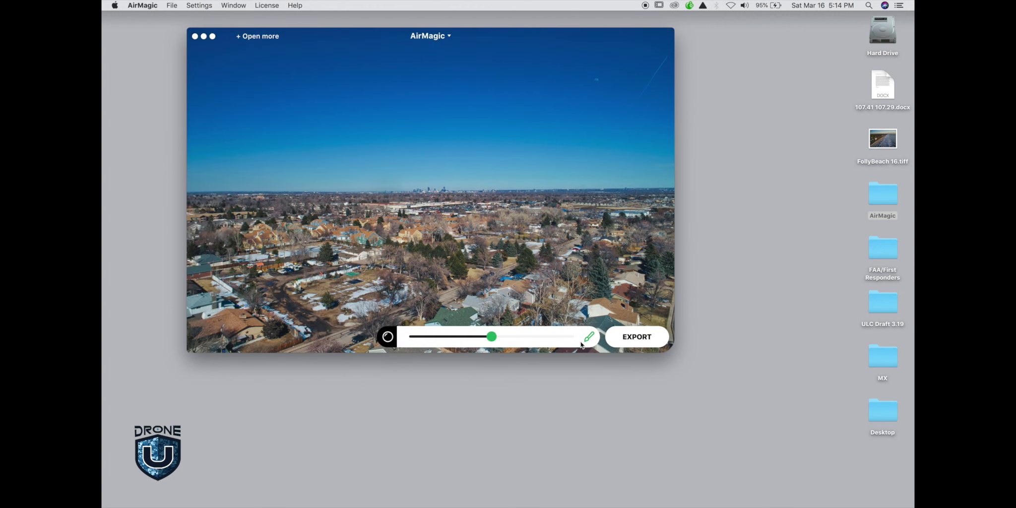
mouse_move(489, 336)
mouse_down()
mouse_move(431, 336)
mouse_move(580, 344)
mouse_up()
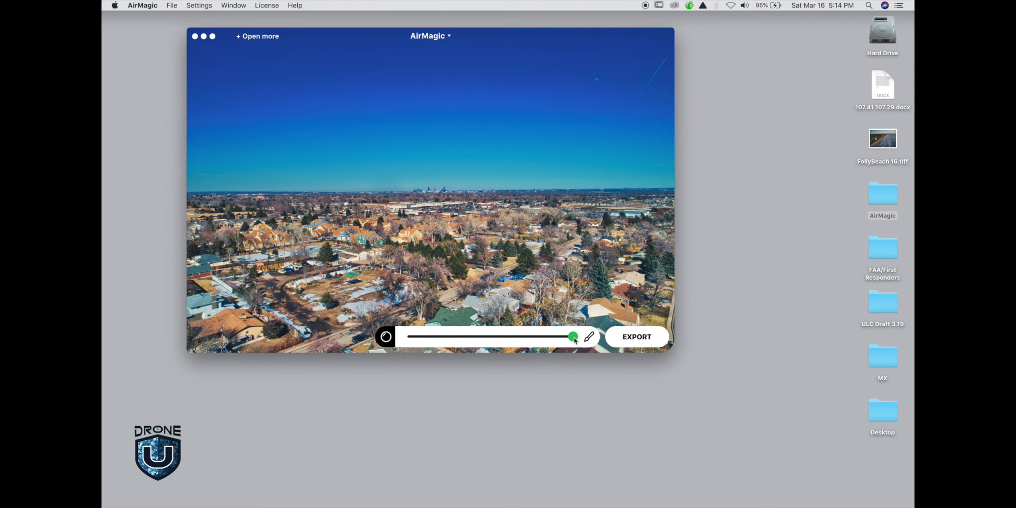
drag(574, 339, 491, 341)
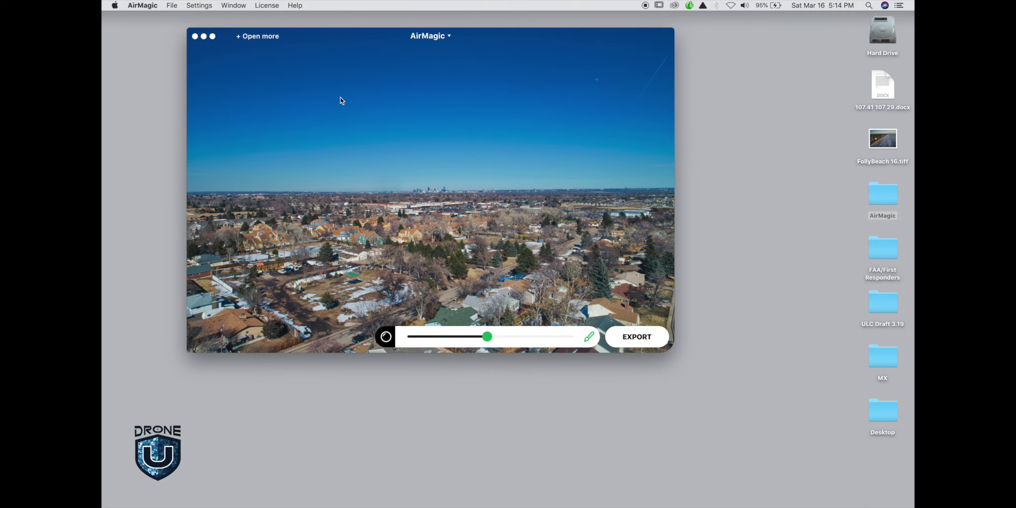
- Try to enlarge the AirMagic window with the Zoom command and return to the before/after view
click(232, 5)
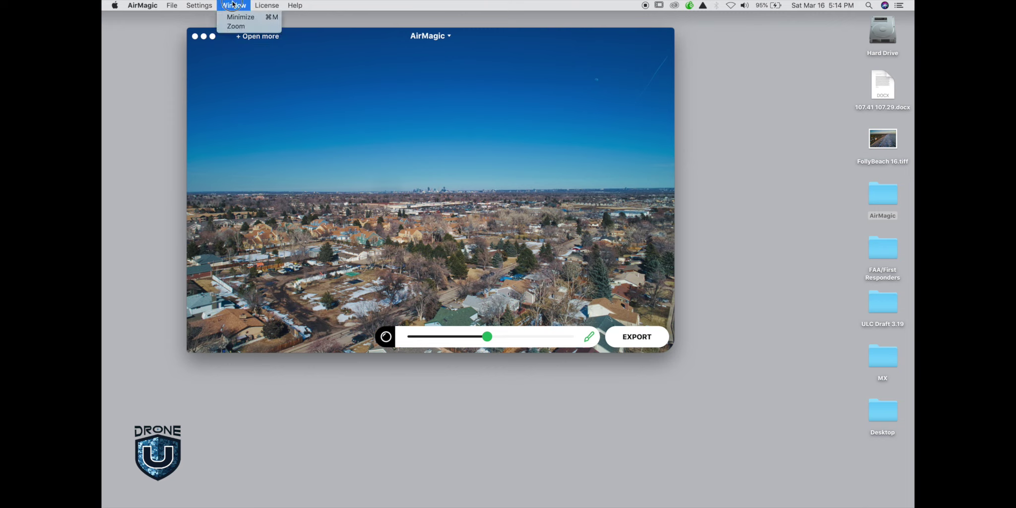
click(240, 27)
click(405, 177)
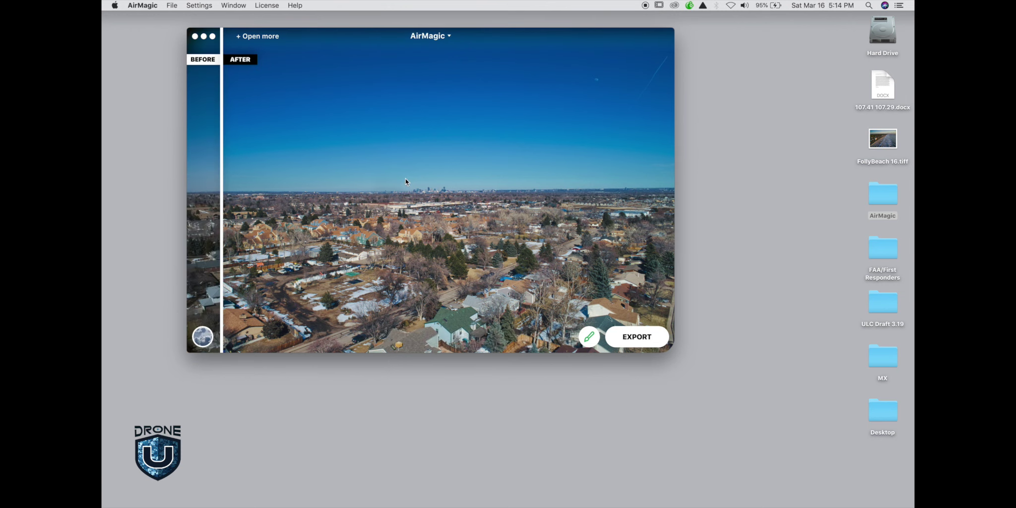
- Compare the photo before and after the clouds style, examining the sky, skyline and houses, and finish with mostly the enhanced version shown
drag(222, 196, 304, 108)
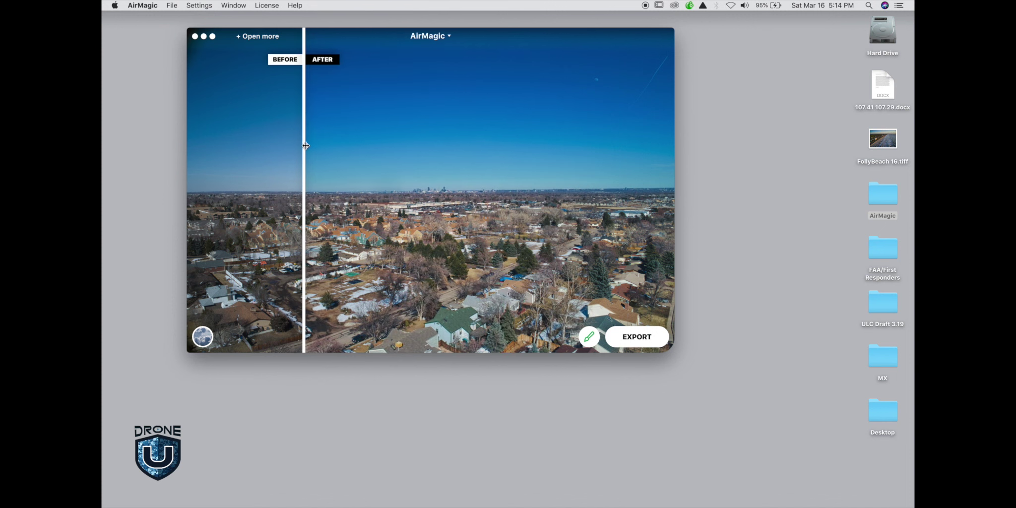
drag(306, 148, 210, 107)
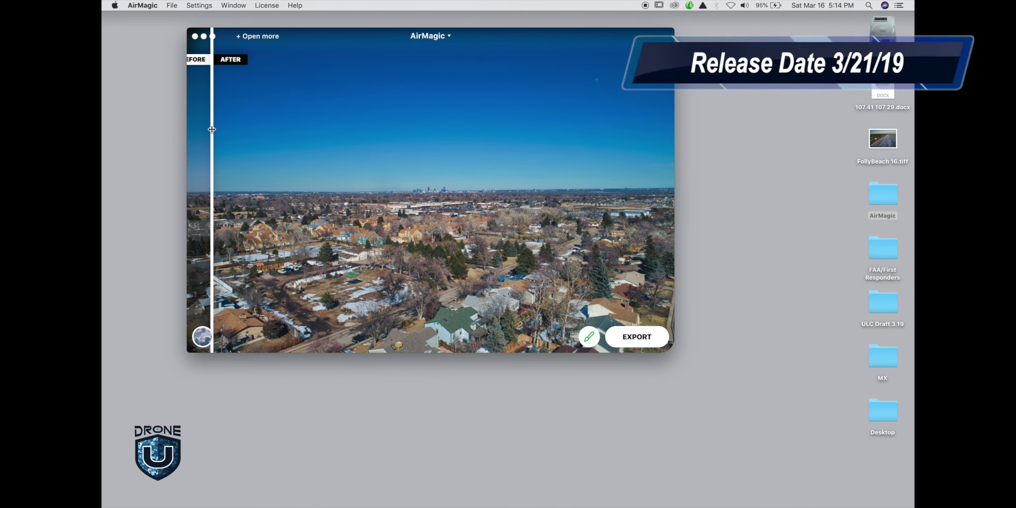
drag(212, 129, 394, 161)
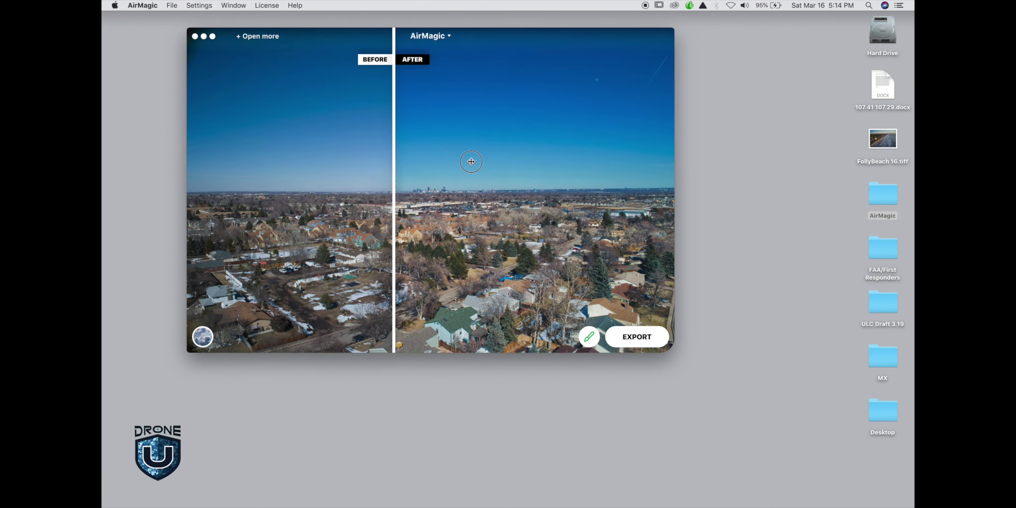
drag(471, 161, 214, 187)
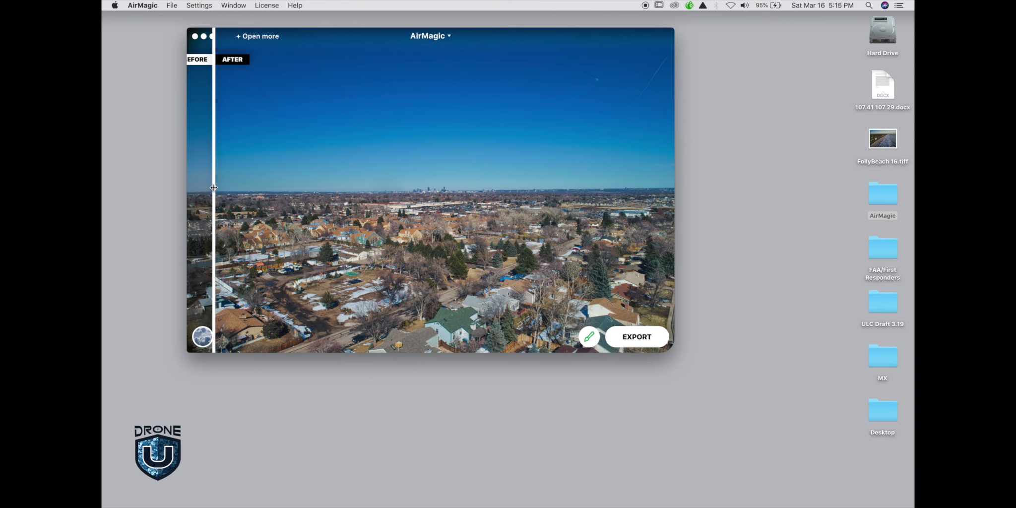
mouse_move(213, 187)
mouse_down()
mouse_move(615, 191)
mouse_move(239, 196)
mouse_move(648, 189)
mouse_move(220, 188)
mouse_up()
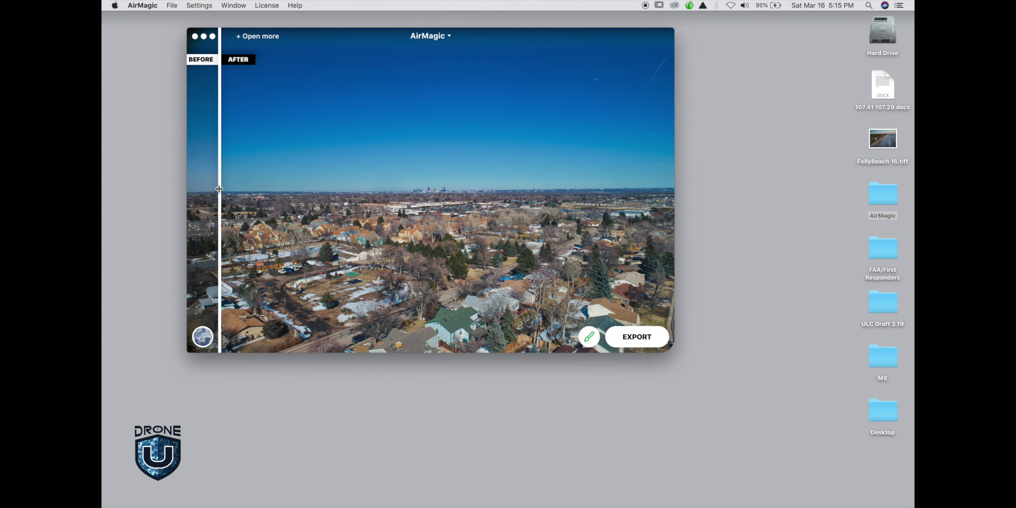
drag(219, 189, 249, 148)
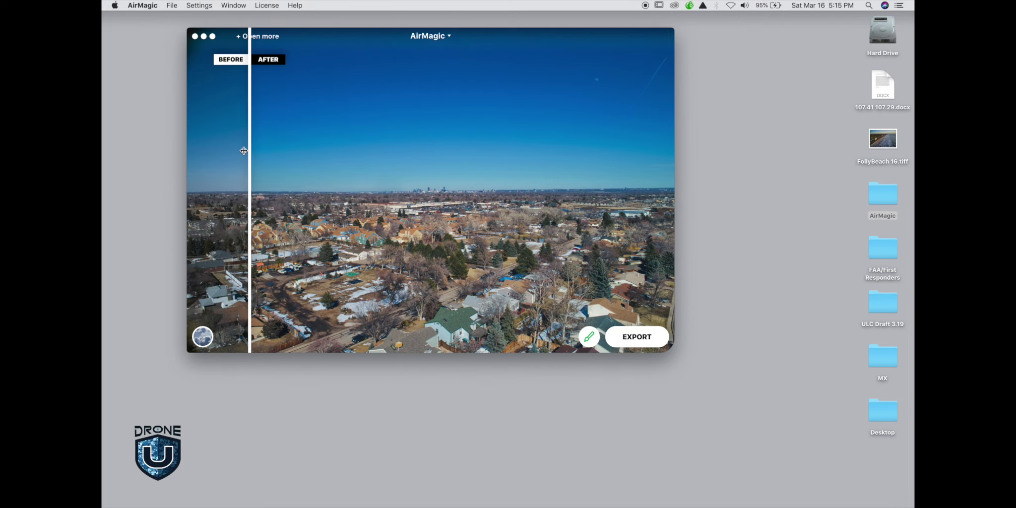